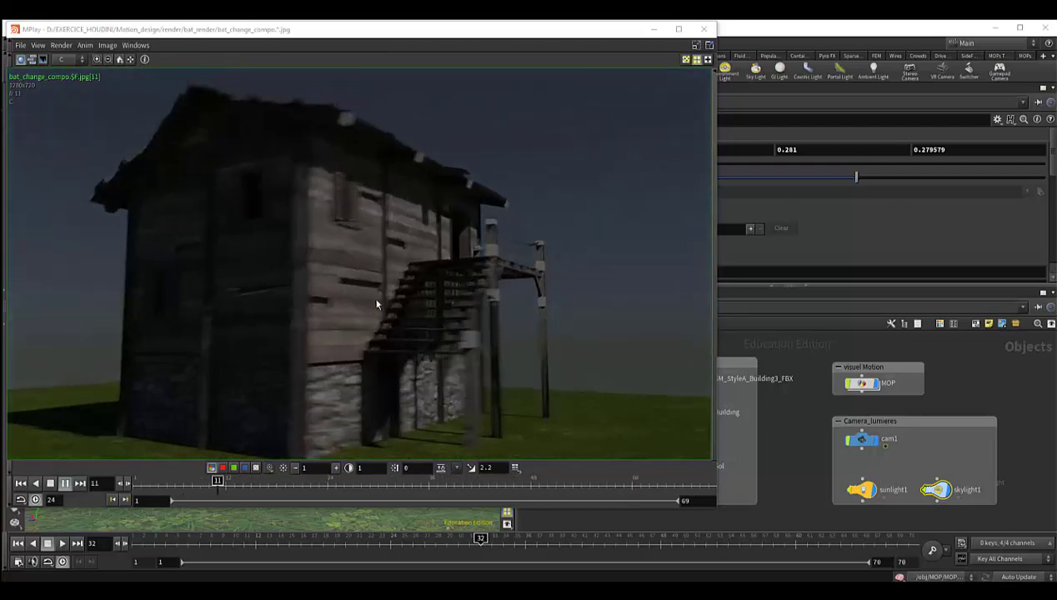
- Review the MPlay render of the cabin shattering into the stone building, then close MPlay
left_click_drag(540, 31, 533, 28)
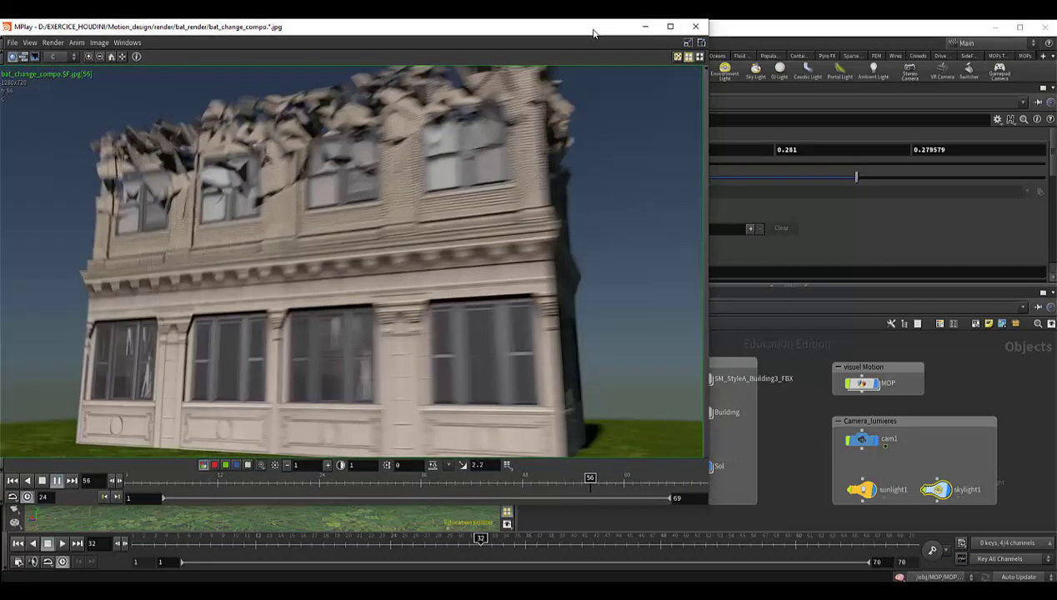
left_click_drag(596, 31, 595, 39)
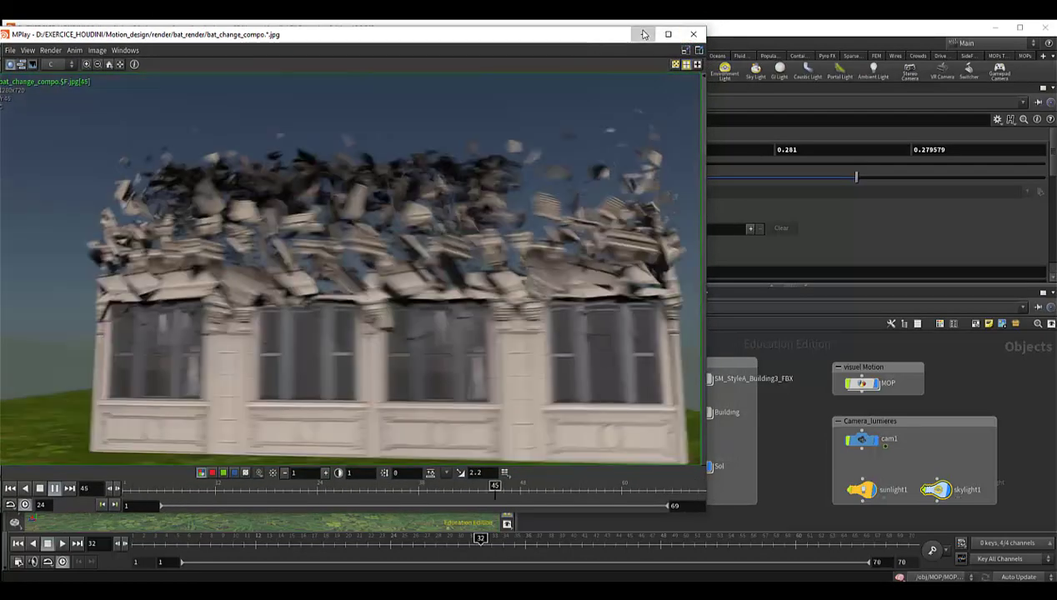
left_click(643, 34)
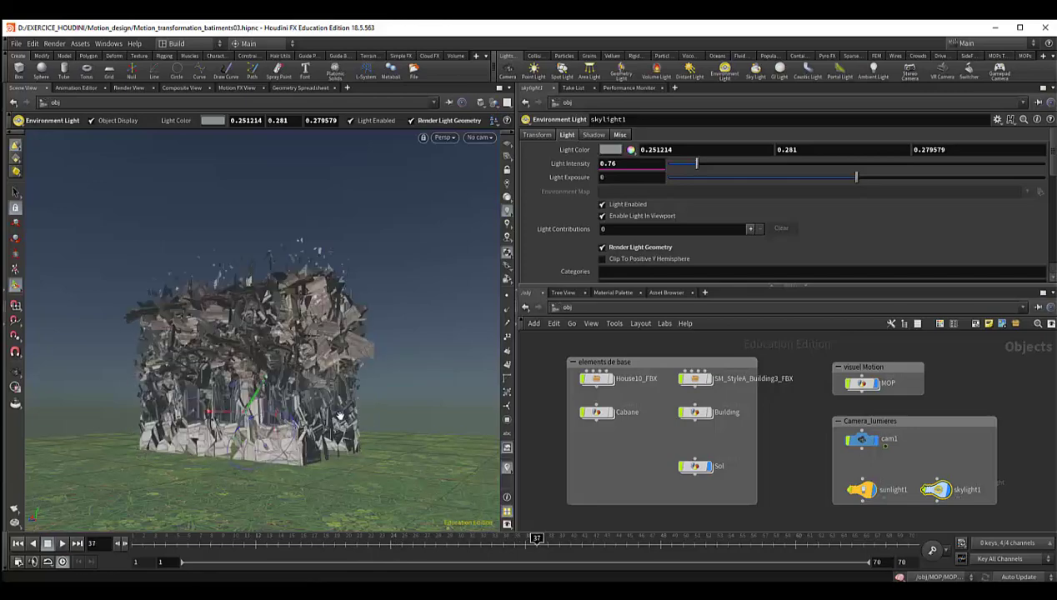
- Orbit around the building and scrub the timeline to frame 67, where the stone building is complete
key("Escape")
mouse_move(340, 415)
left_mouse_down()
mouse_move(425, 390)
mouse_move(424, 474)
left_mouse_up()
key("Return")
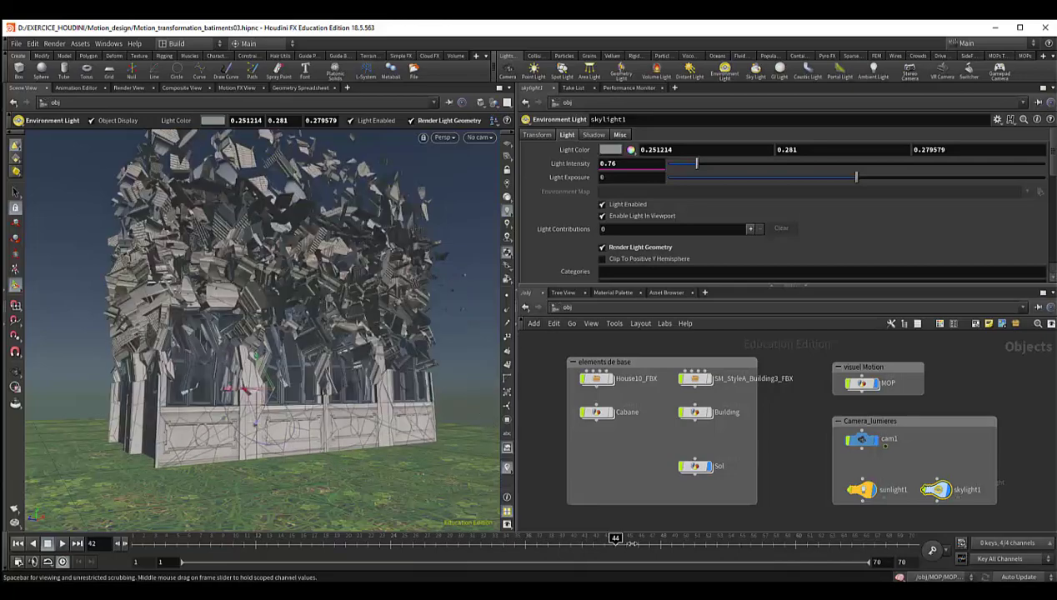
mouse_move(677, 548)
left_mouse_down()
mouse_move(486, 548)
mouse_move(734, 559)
mouse_move(817, 551)
left_mouse_up()
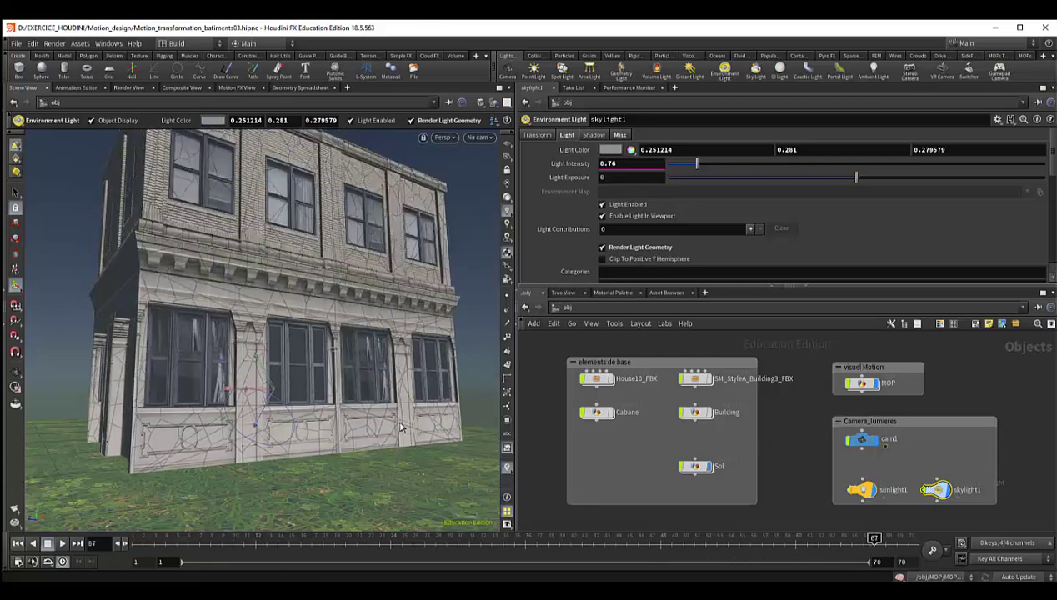
mouse_move(383, 403)
left_mouse_down()
mouse_move(387, 424)
mouse_move(491, 463)
left_mouse_up()
key("Return")
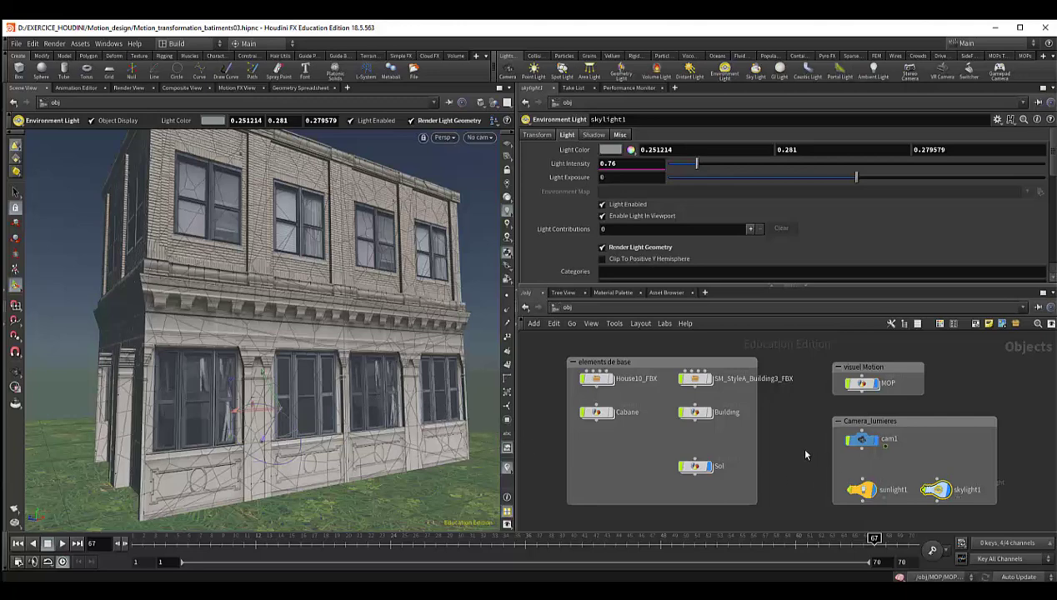
middle_click_drag(805, 455, 795, 438)
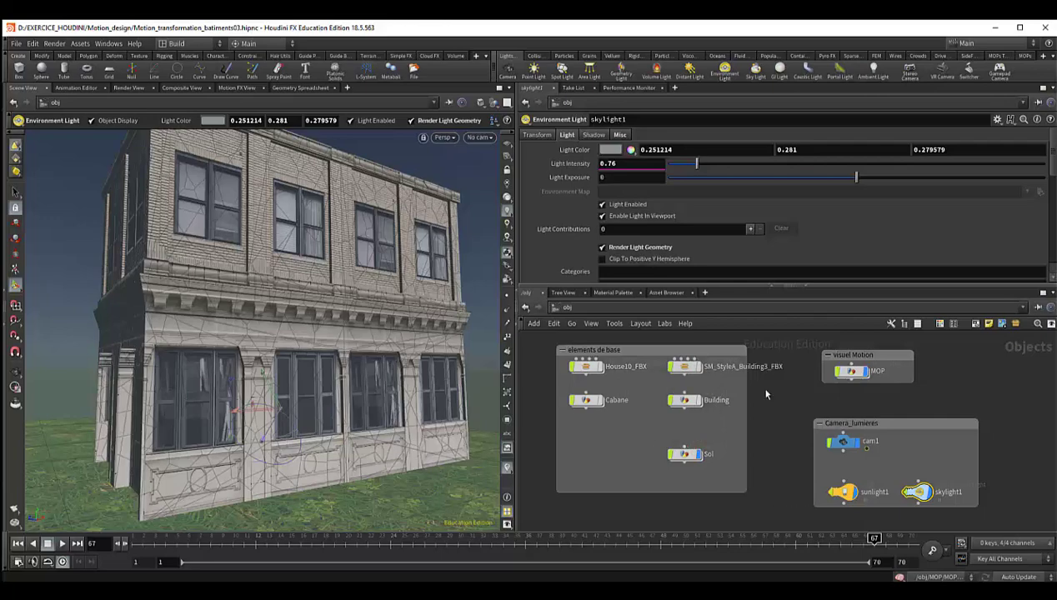
- Dive into the MOP object's network and enlarge the network pane
double_click(851, 373)
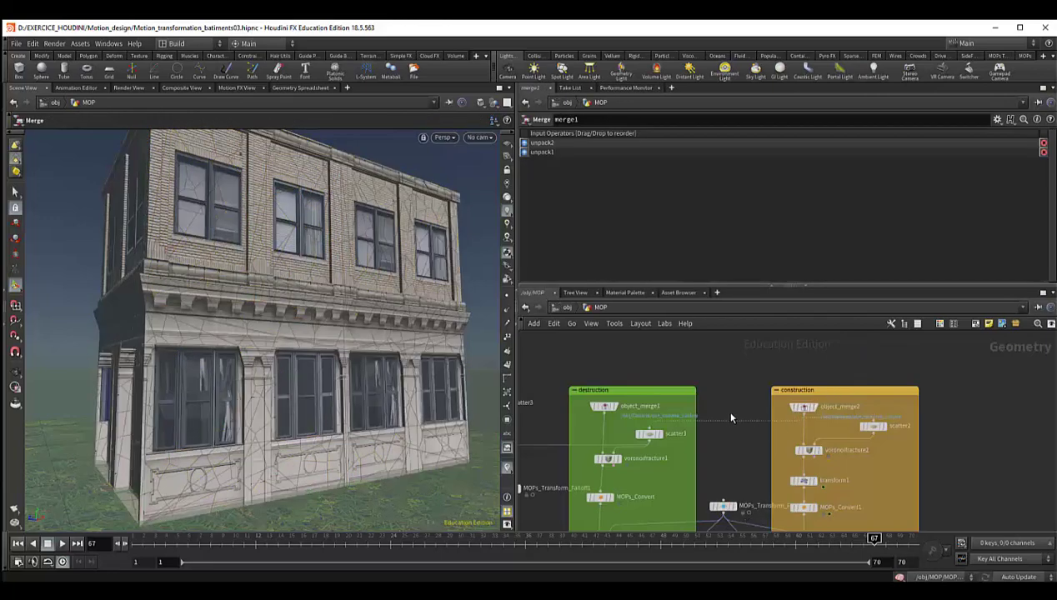
left_click_drag(735, 284, 735, 191)
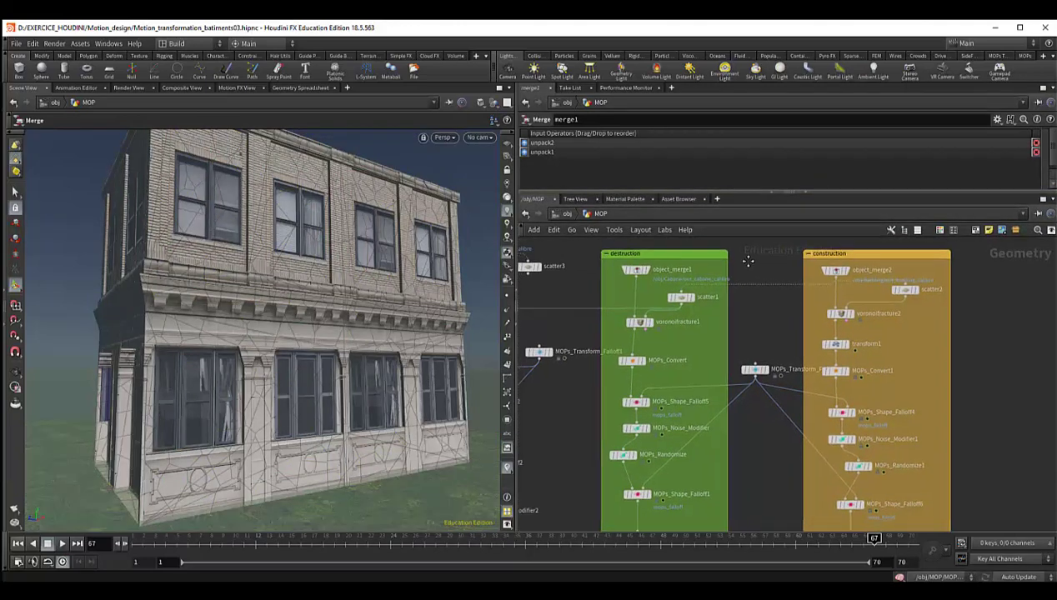
middle_click_drag(746, 265, 762, 266)
scroll(763, 336, "down", 2)
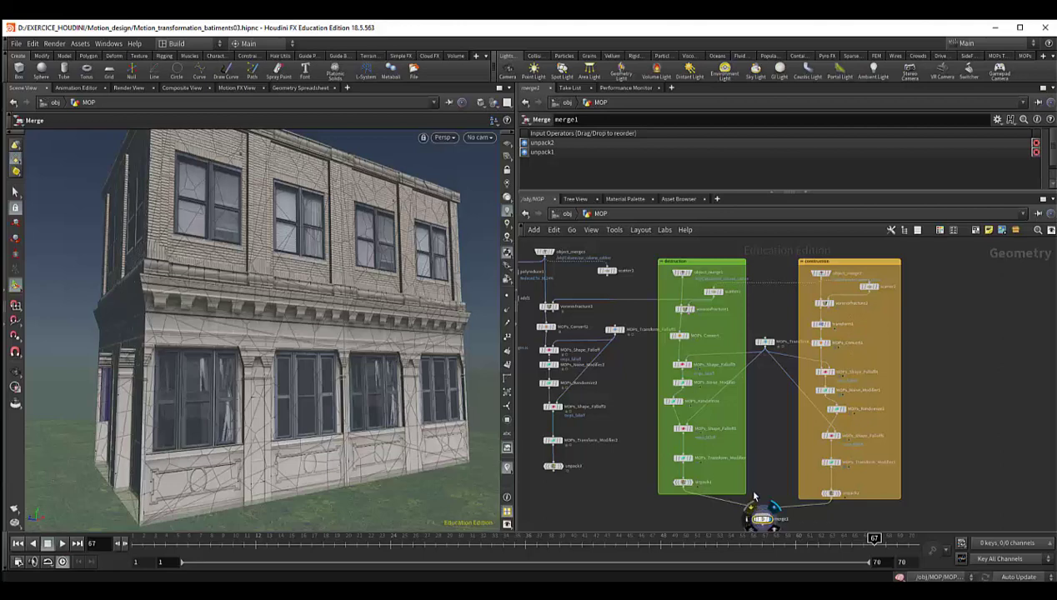
- Select merge1, frame the destruction and construction boxes, and nudge MOPs_Transform_Falloff up-right
left_click(761, 520)
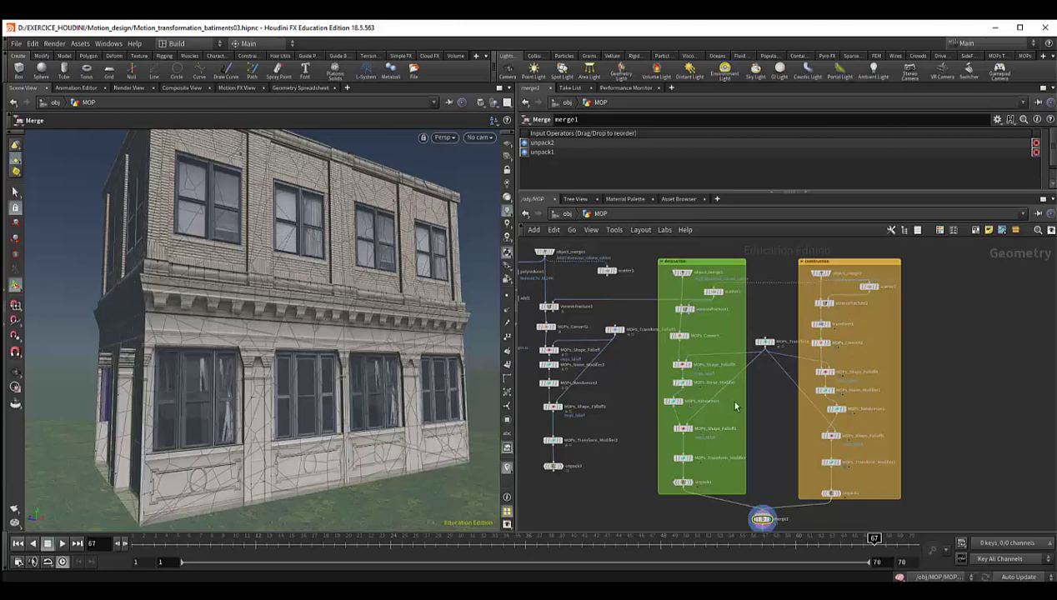
middle_click_drag(759, 418, 804, 427)
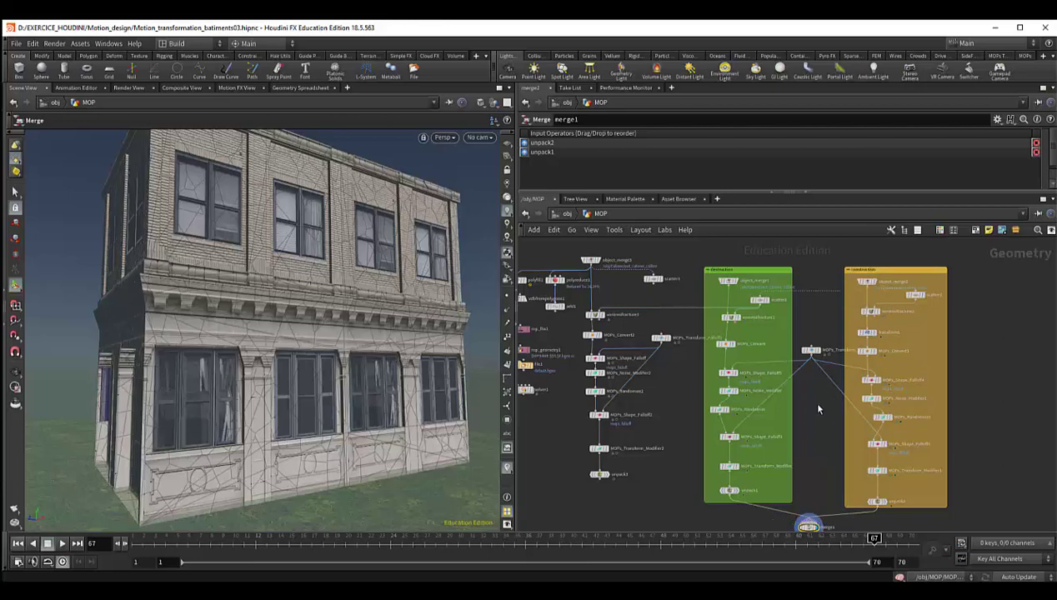
scroll(810, 396, "up", 2)
middle_click_drag(811, 392, 808, 447)
scroll(809, 430, "up", 3)
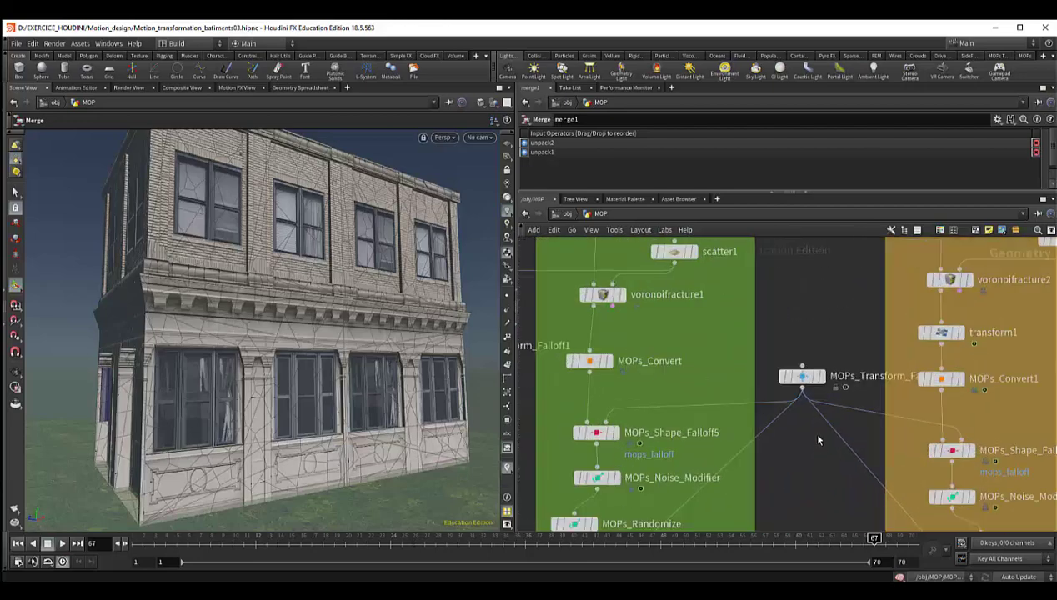
left_click_drag(801, 375, 807, 362)
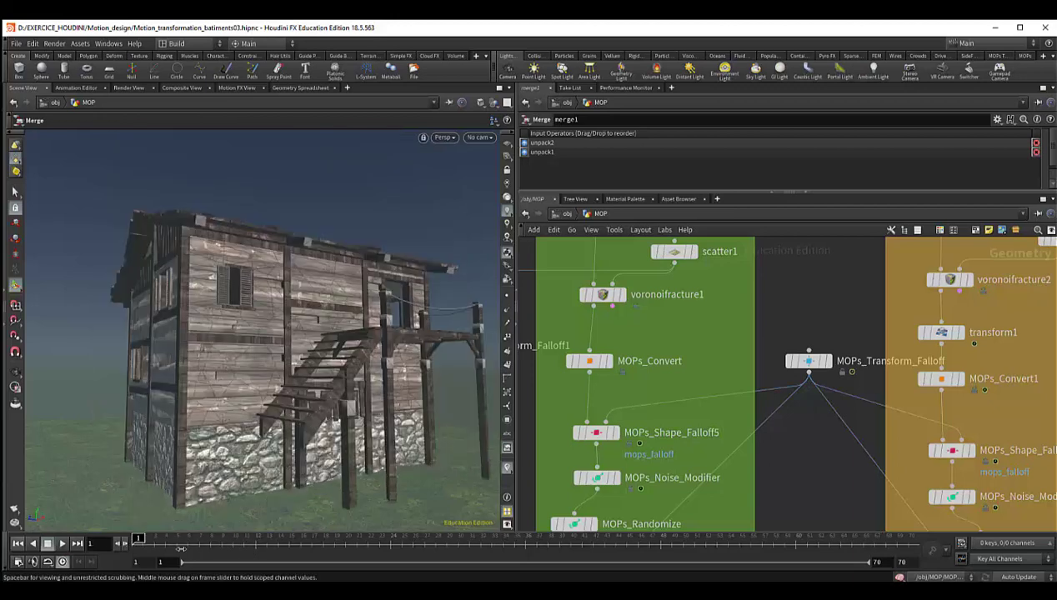
- Set unpack1's display flag and scrub the timeline through the destruction and reassembly
middle_click_drag(774, 466, 821, 423)
scroll(808, 404, "down", 3)
scroll(775, 385, "down", 3)
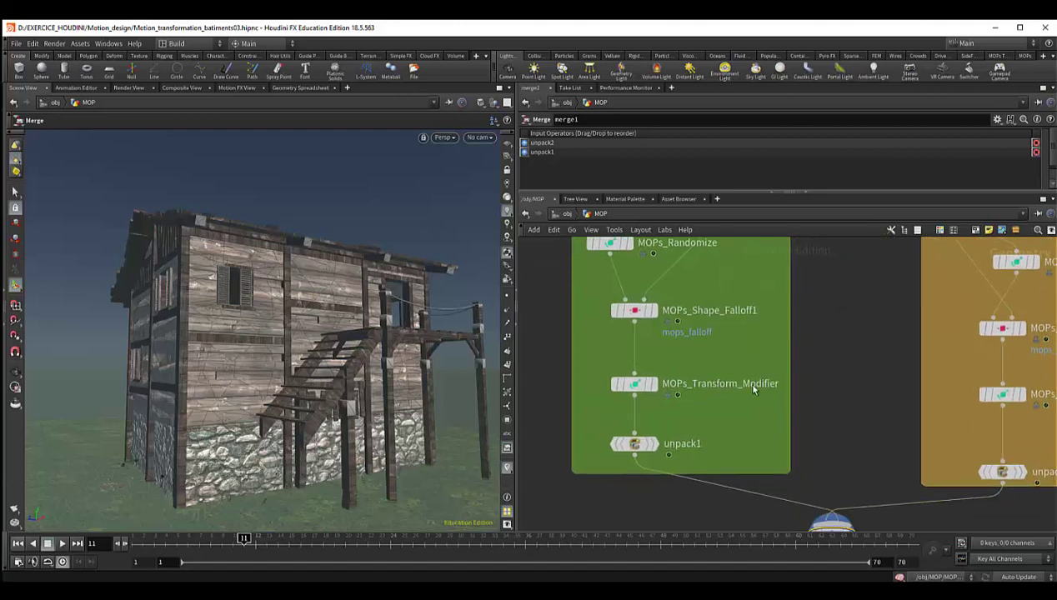
left_click(657, 451)
left_click(636, 450)
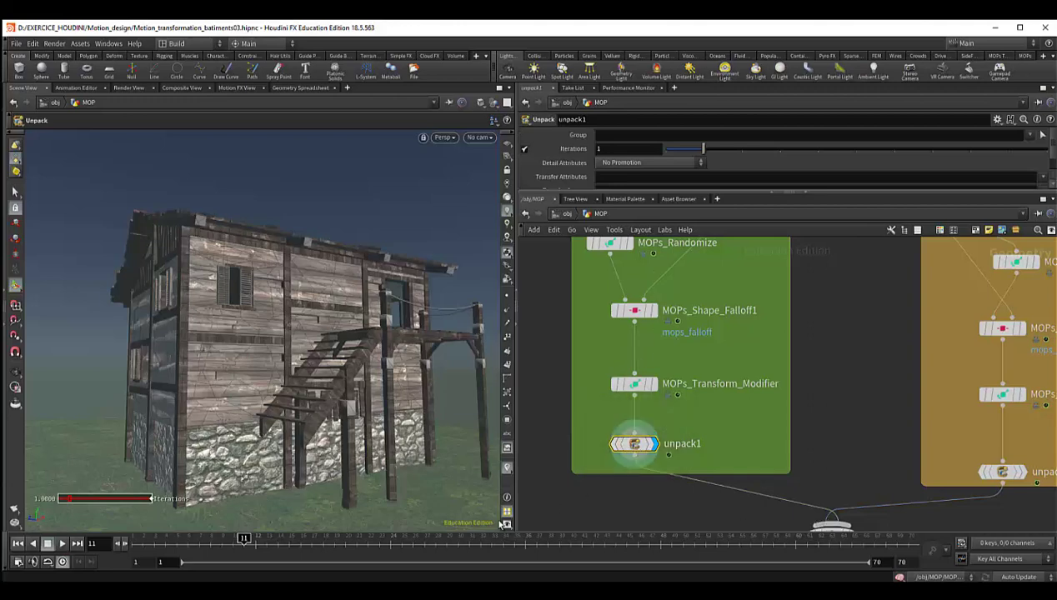
left_click(143, 539)
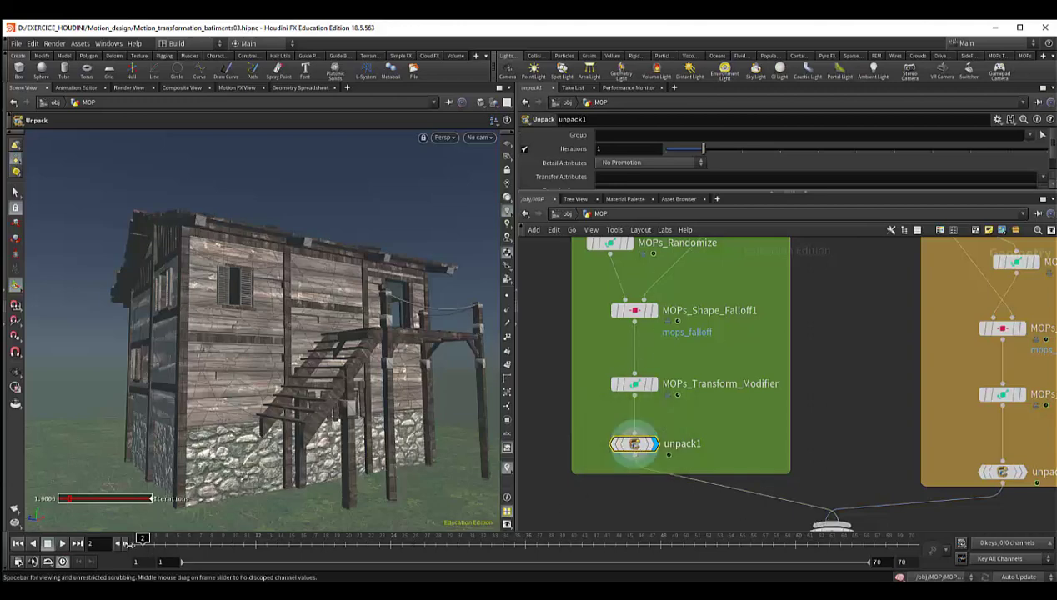
left_click_drag(181, 542, 658, 531)
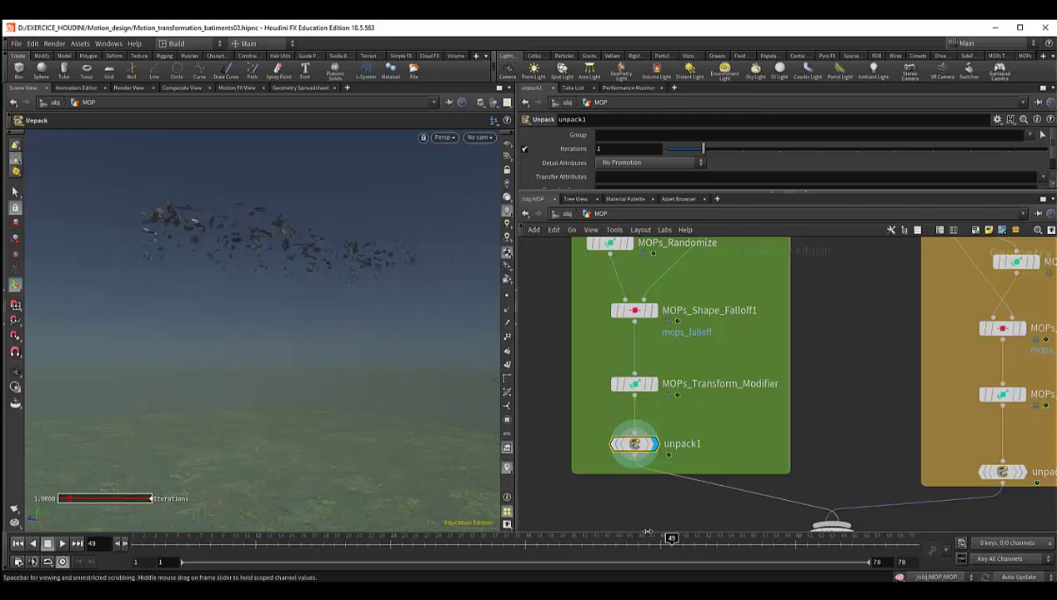
mouse_move(659, 531)
left_mouse_down()
mouse_move(421, 527)
mouse_move(156, 545)
left_mouse_up()
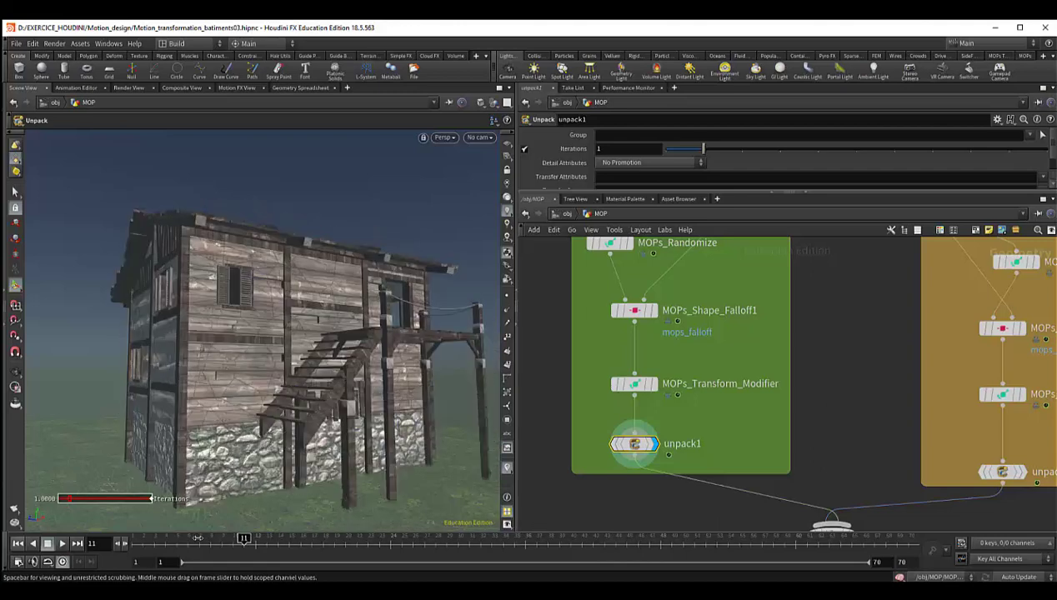
- Wire object_merge1's output into scatter1's input
scroll(718, 347, "up", 3)
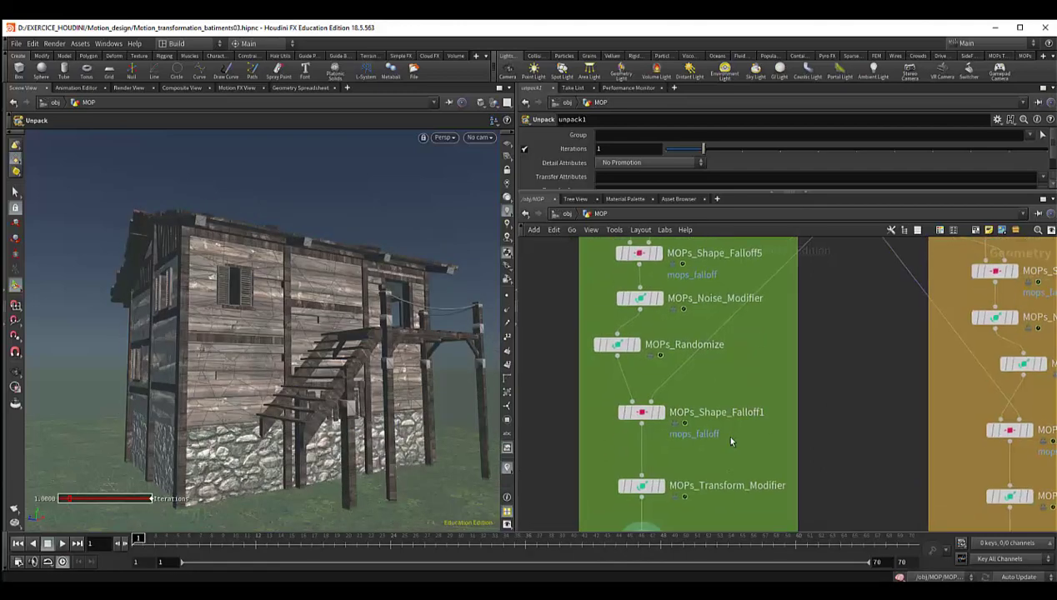
scroll(721, 350, "up", 3)
scroll(725, 354, "up", 3)
scroll(732, 357, "up", 3)
scroll(734, 358, "up", 2)
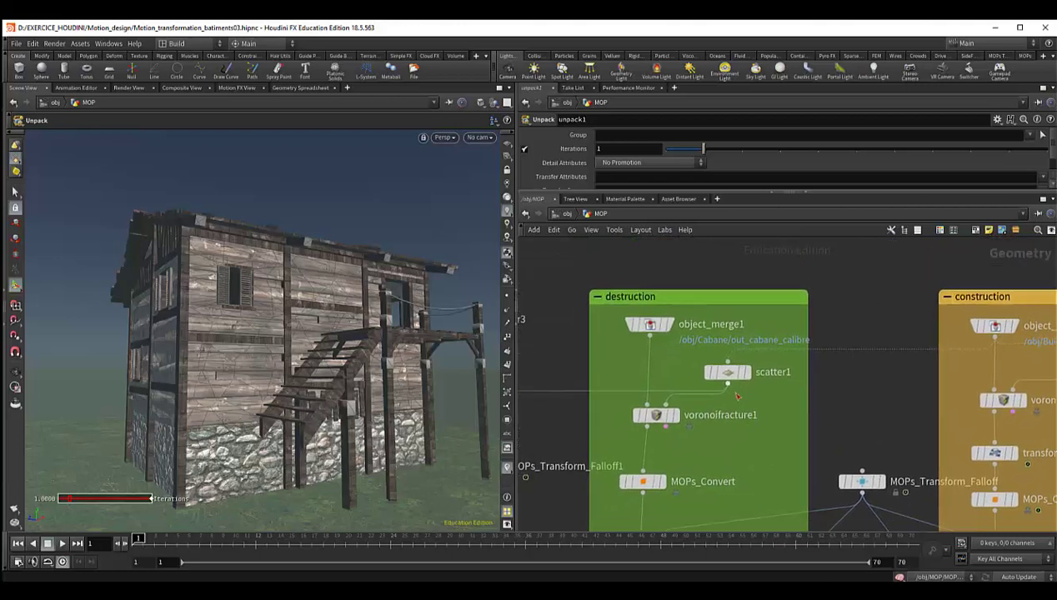
left_click_drag(646, 326, 648, 333)
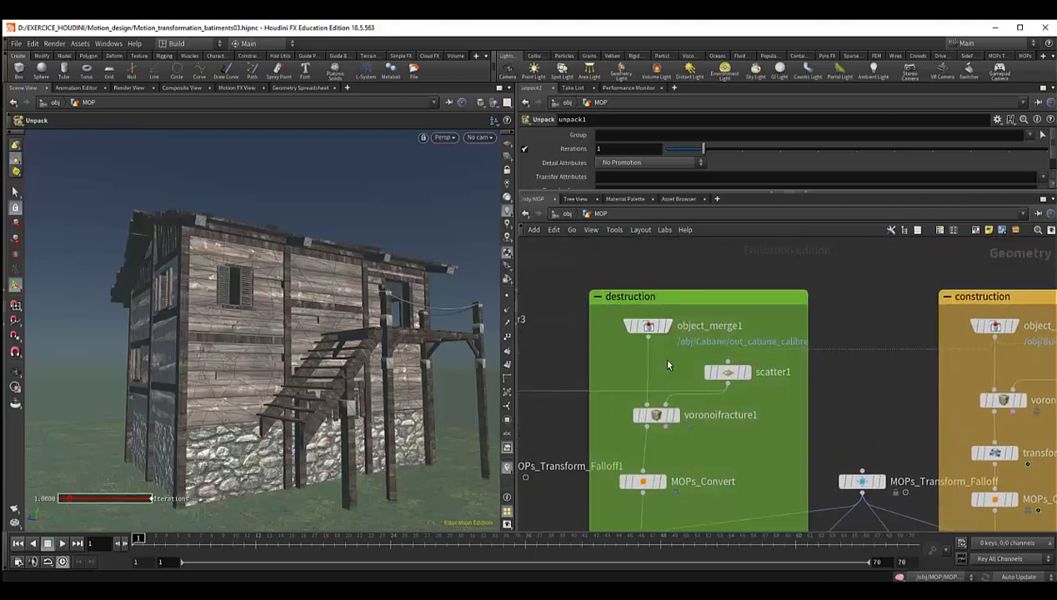
scroll(660, 356, "up", 2)
left_click_drag(644, 331, 740, 367)
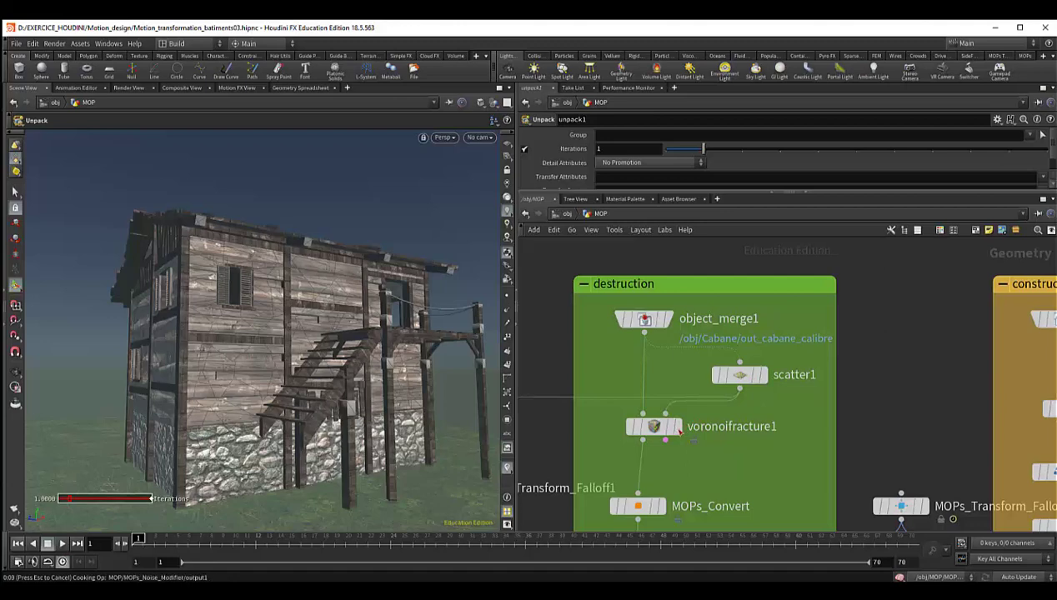
mouse_move(728, 372)
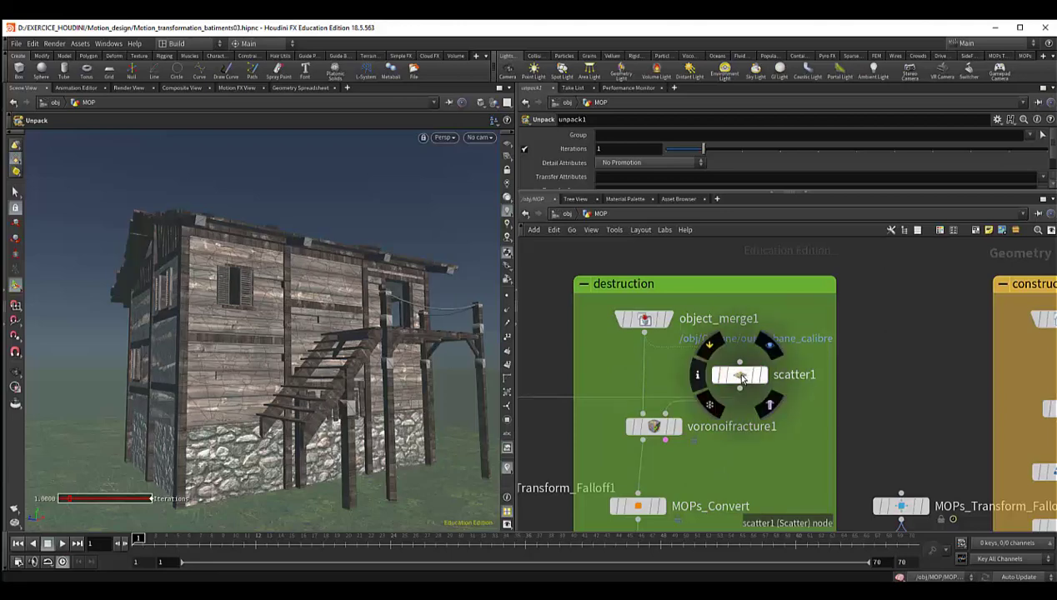
- Inspect scatter1's 1000-point Force Total Count setting, then select voronoifracture1 and pan to MOPs_Convert
left_click(741, 376)
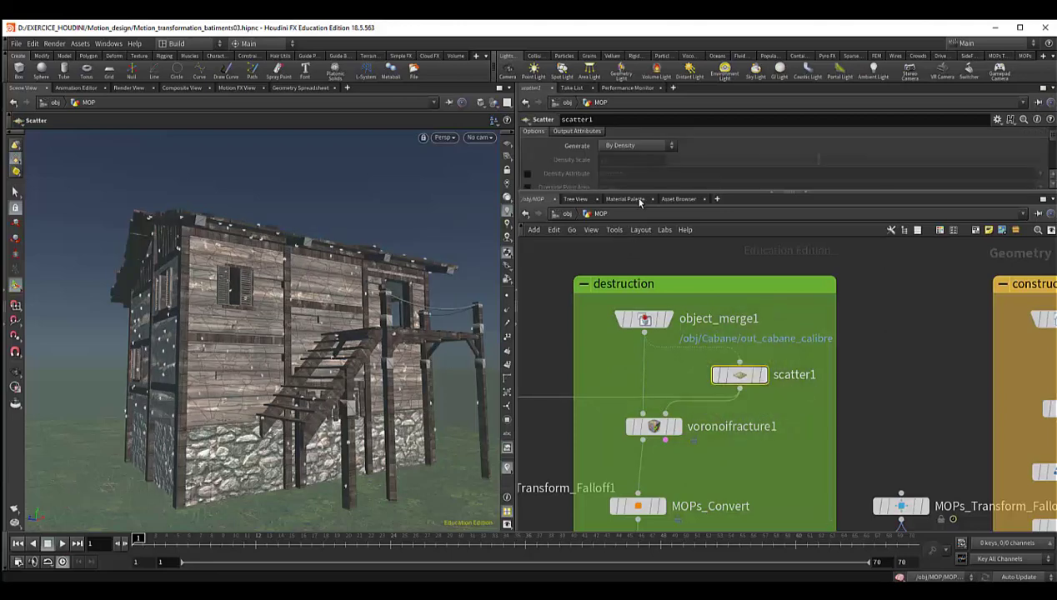
mouse_move(640, 193)
left_mouse_down()
mouse_move(643, 310)
mouse_move(642, 260)
left_mouse_up()
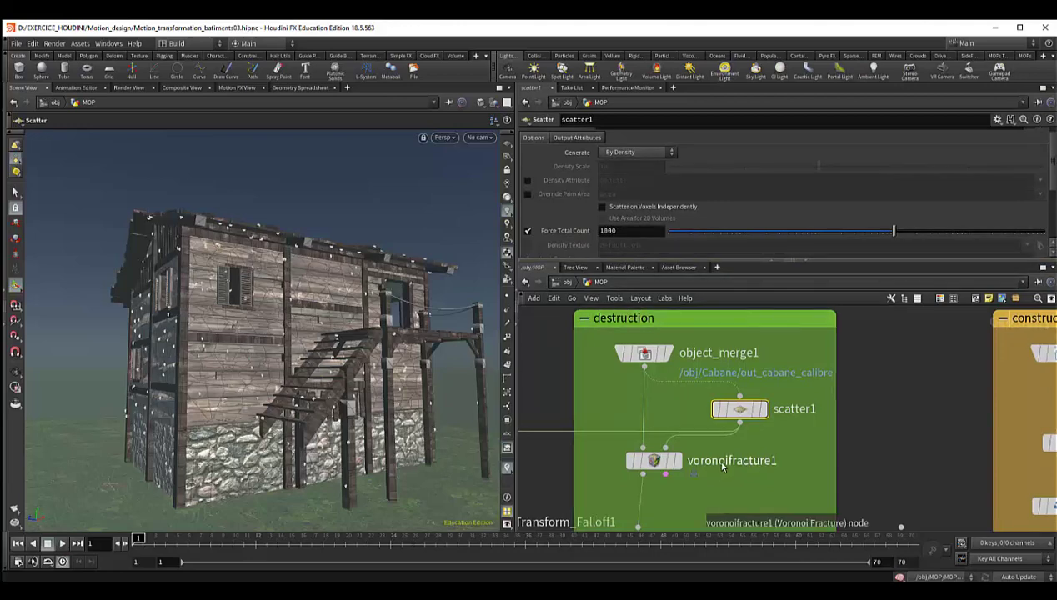
left_click(657, 465)
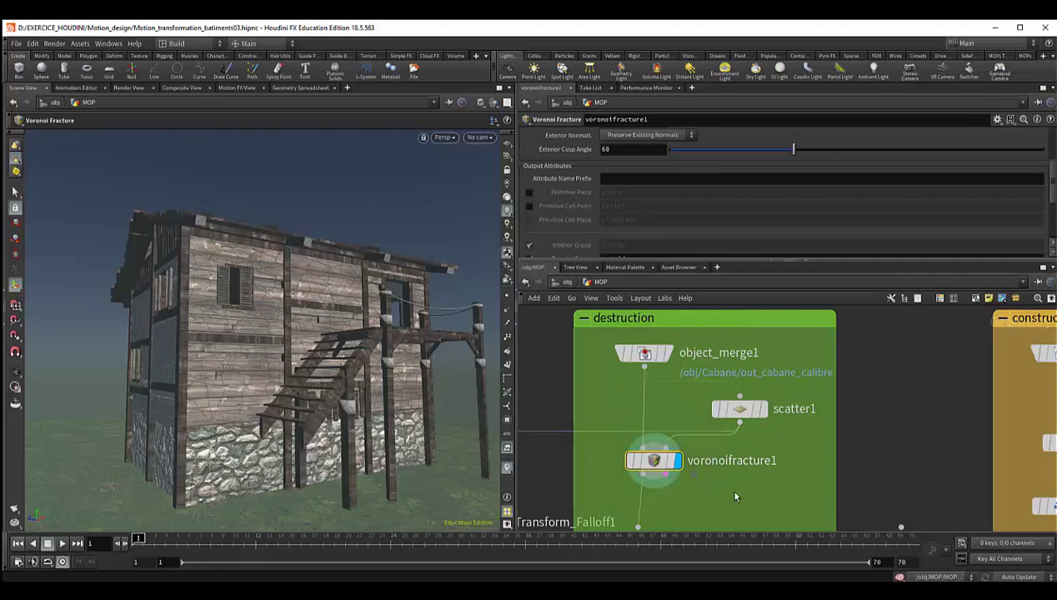
mouse_move(767, 507)
middle_mouse_down()
mouse_move(741, 376)
mouse_move(743, 425)
middle_mouse_up()
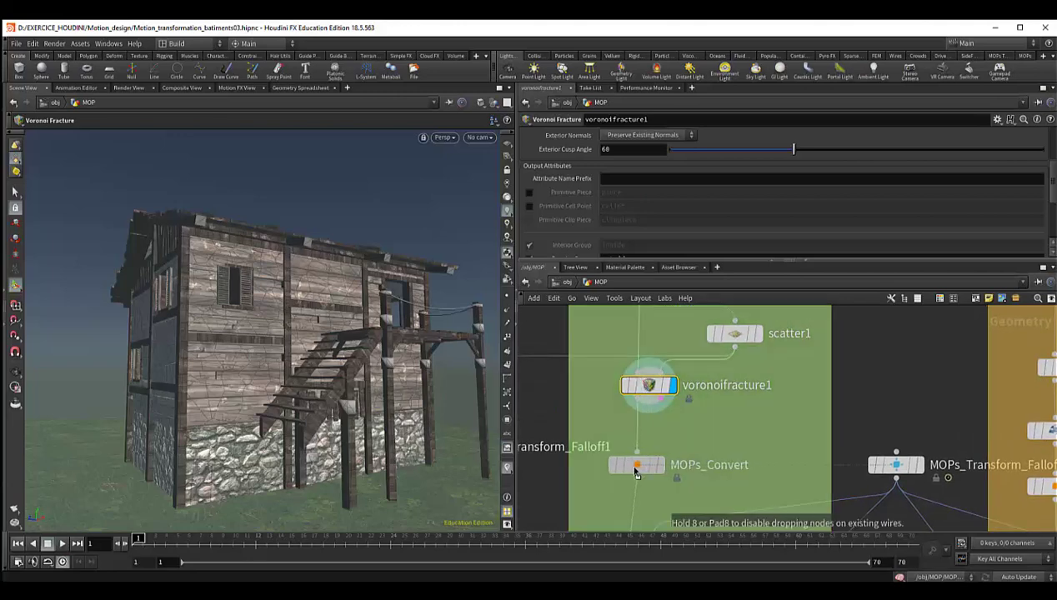
middle_click_drag(697, 471, 714, 422)
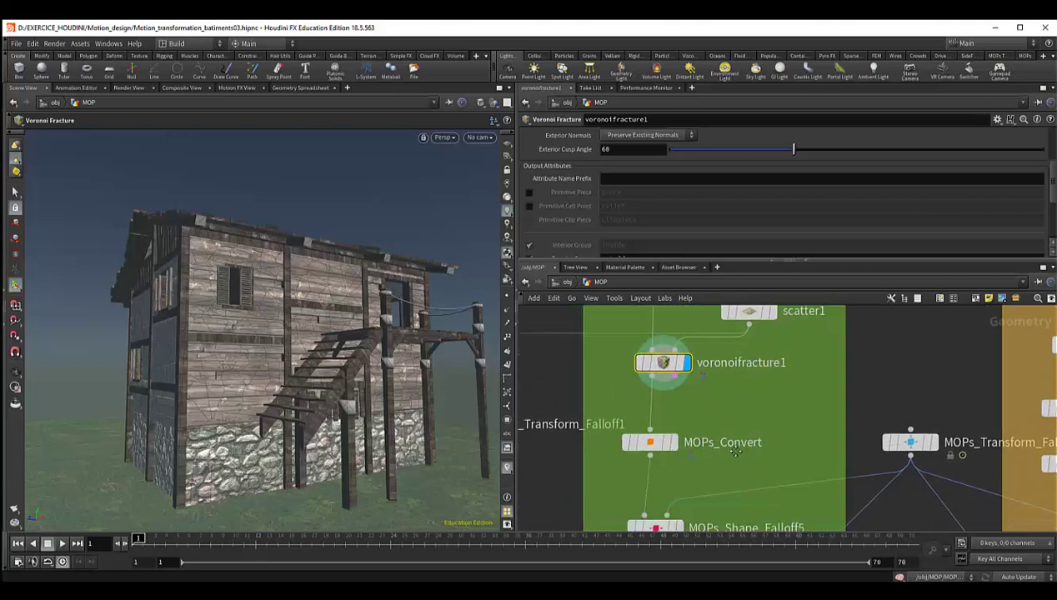
mouse_move(653, 416)
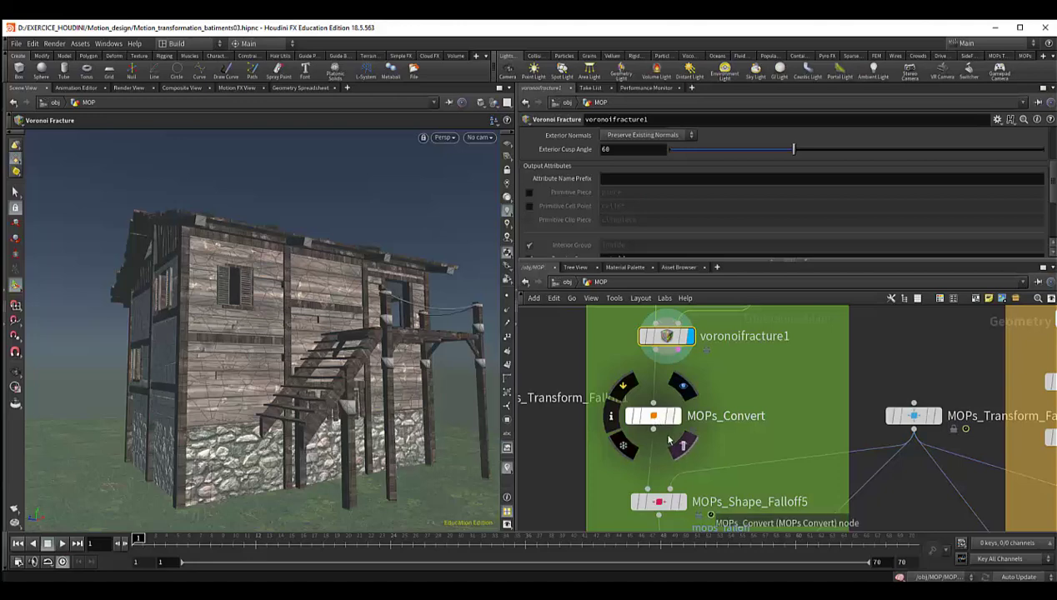
- Set the display flag on MOPs_Convert to show the fractured house
left_click_drag(657, 424, 654, 423)
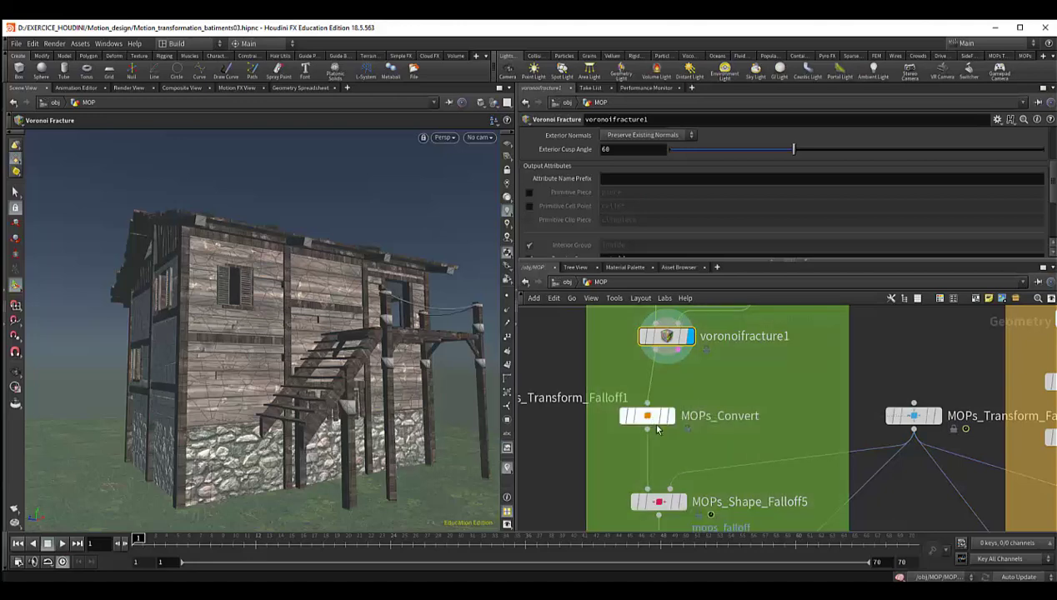
middle_click_drag(688, 456, 701, 380)
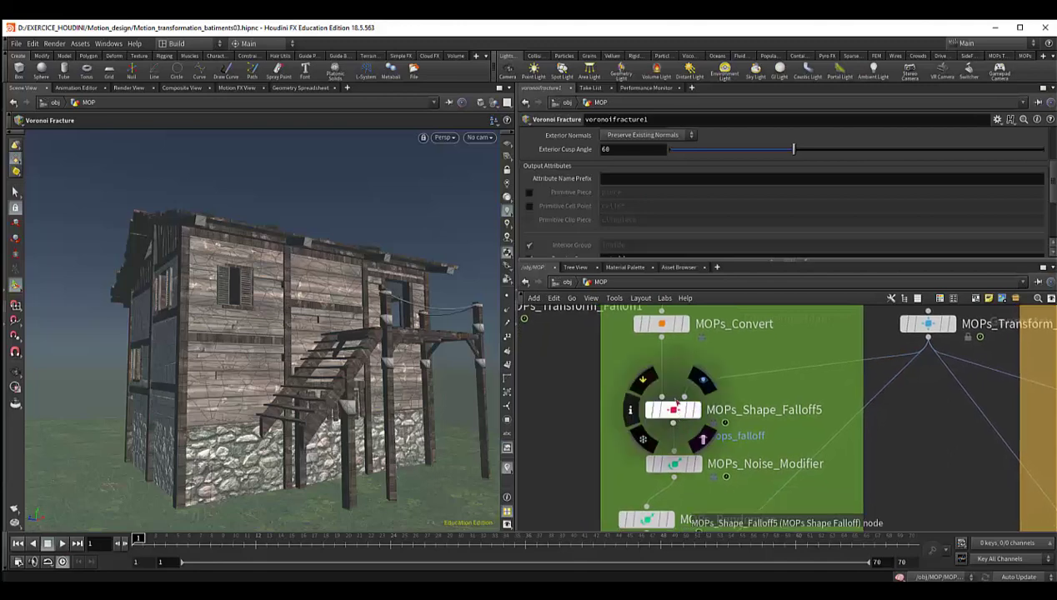
middle_click_drag(718, 359, 725, 450)
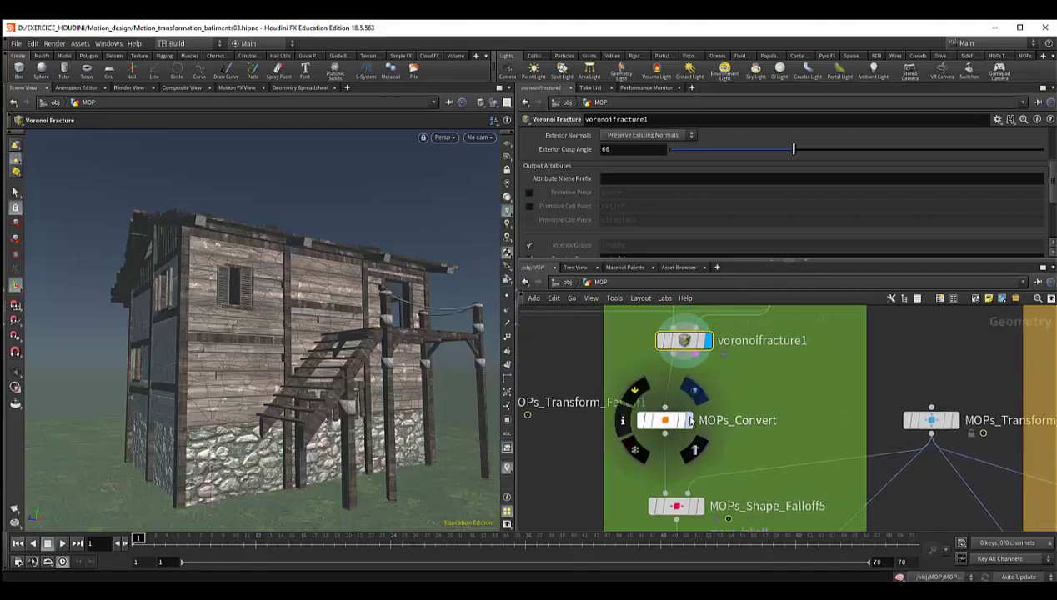
left_click(688, 420)
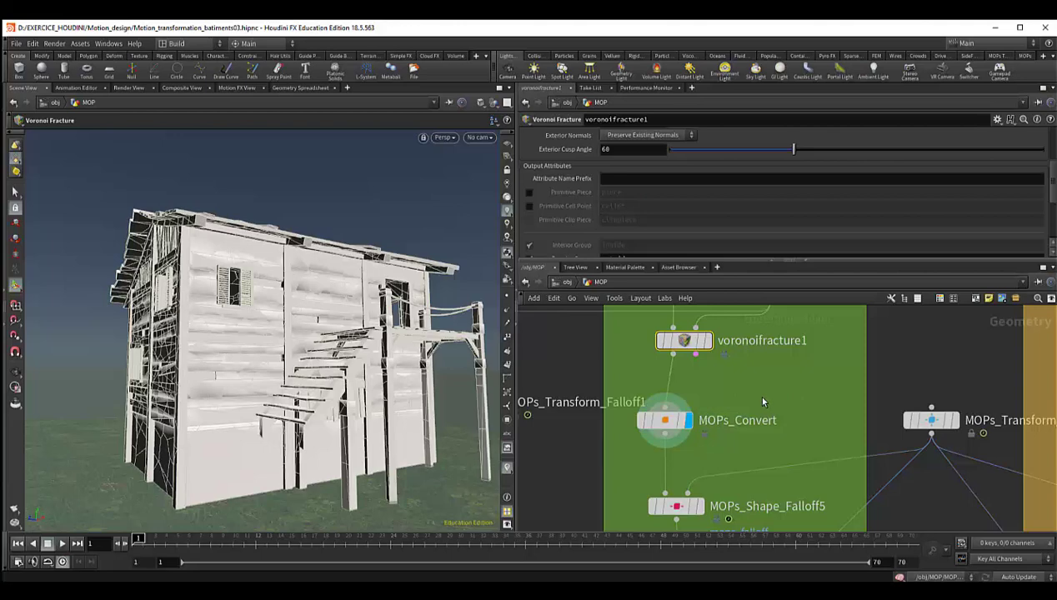
- Stack MOPs_Shape_Falloff5, MOPs_Noise_Modifier and MOPs_Randomize in a column under MOPs_Convert
middle_click_drag(762, 402, 761, 375)
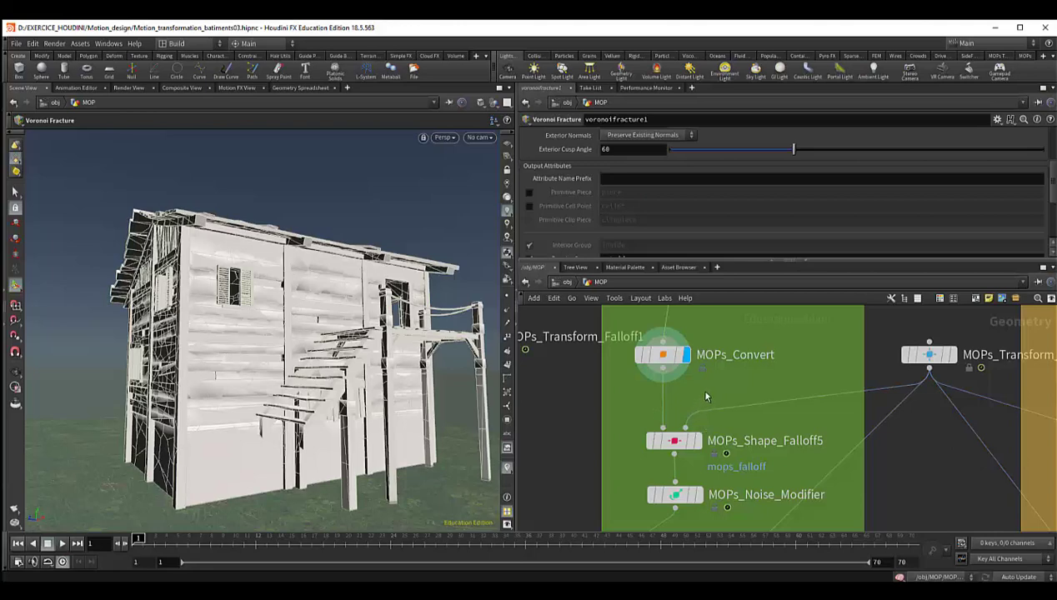
middle_click_drag(704, 397, 704, 358)
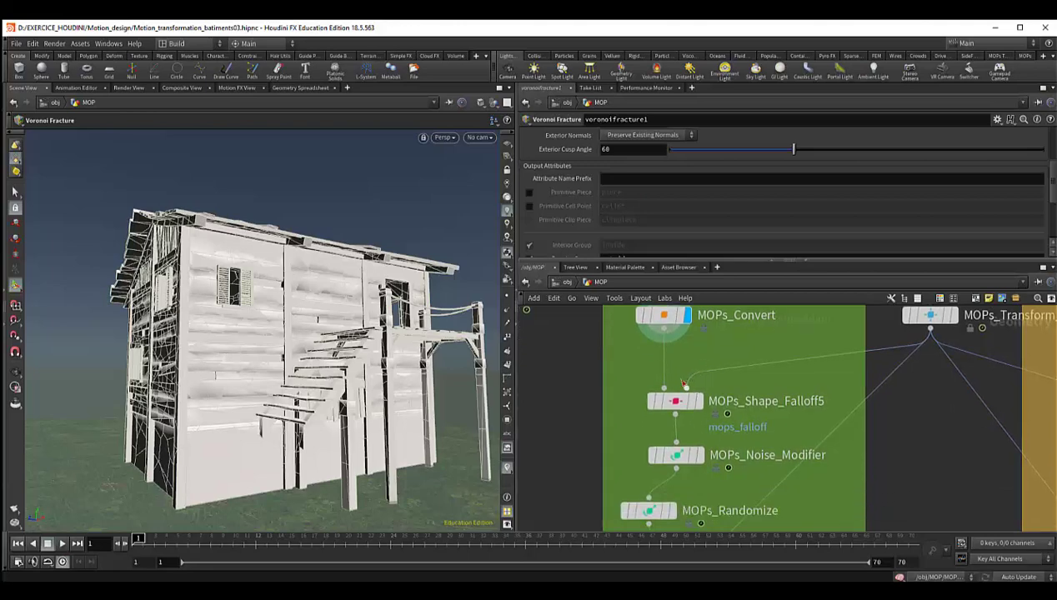
middle_click_drag(671, 414, 667, 374)
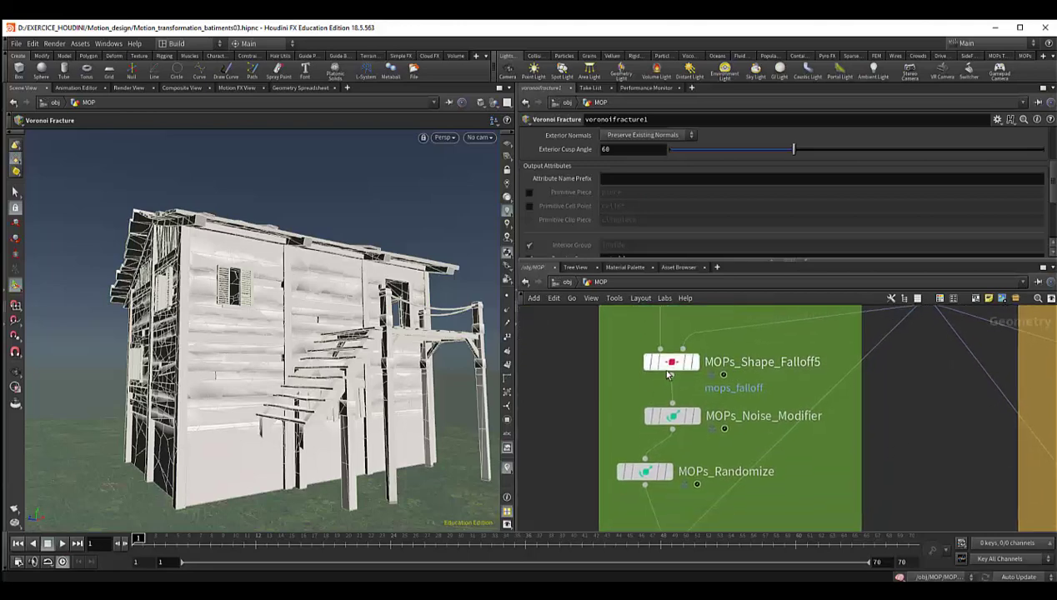
left_click_drag(668, 374, 667, 354)
left_click_drag(679, 421, 680, 384)
left_click_drag(652, 483, 679, 448)
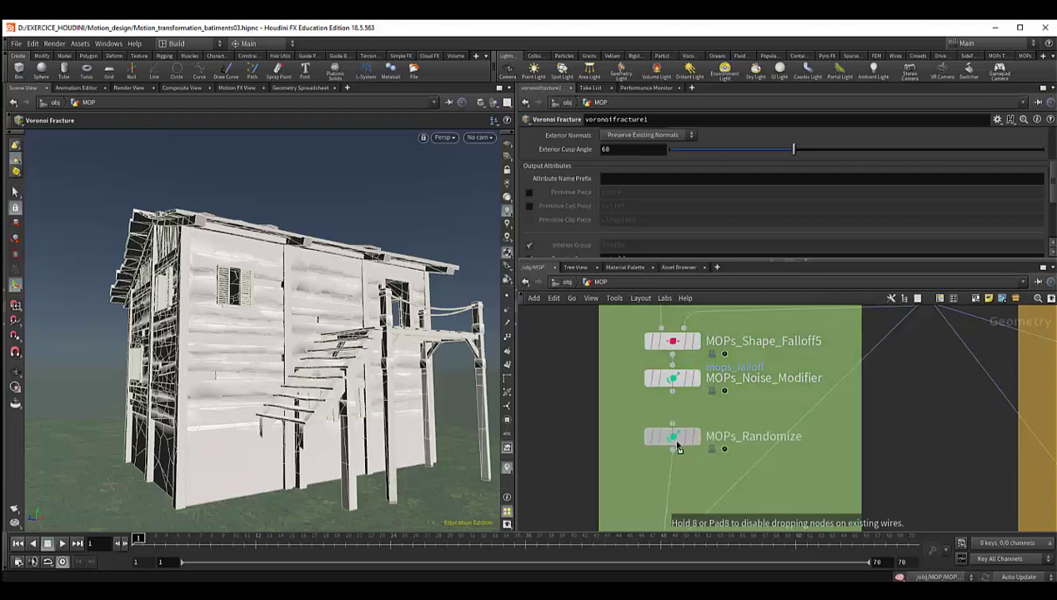
- Align MOPs_Transform_Modifier and unpack1 with the chain and box-select the falloff and noise nodes
middle_click_drag(689, 483, 704, 359)
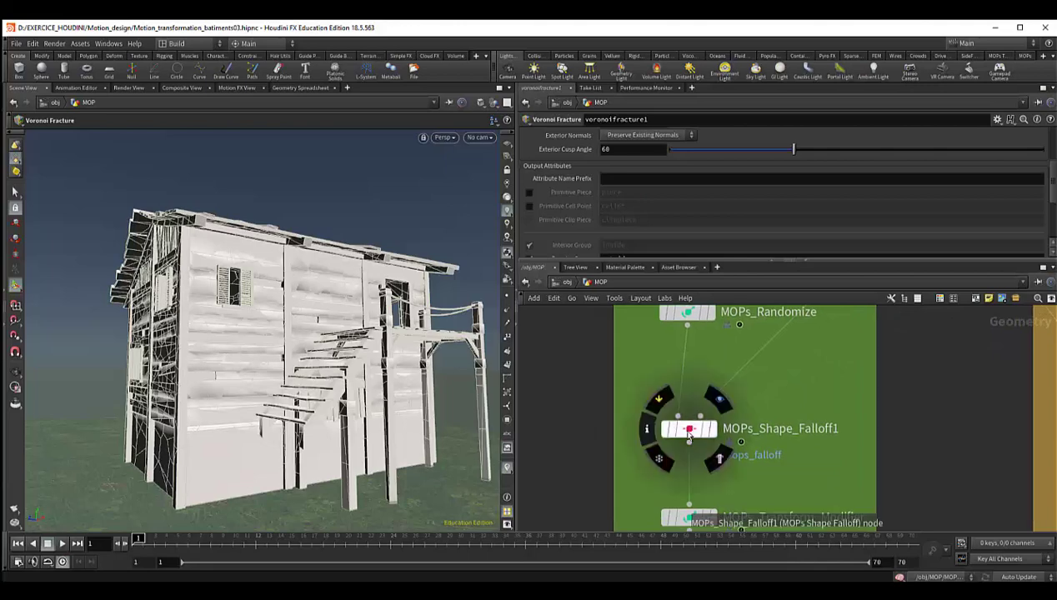
middle_click_drag(694, 522, 705, 466)
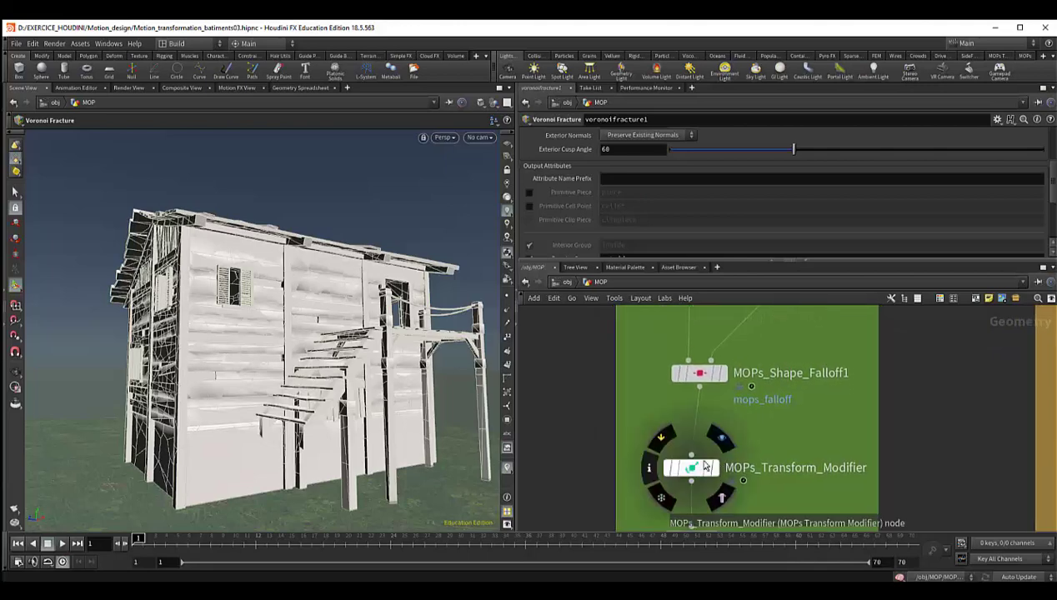
left_click_drag(704, 466, 710, 432)
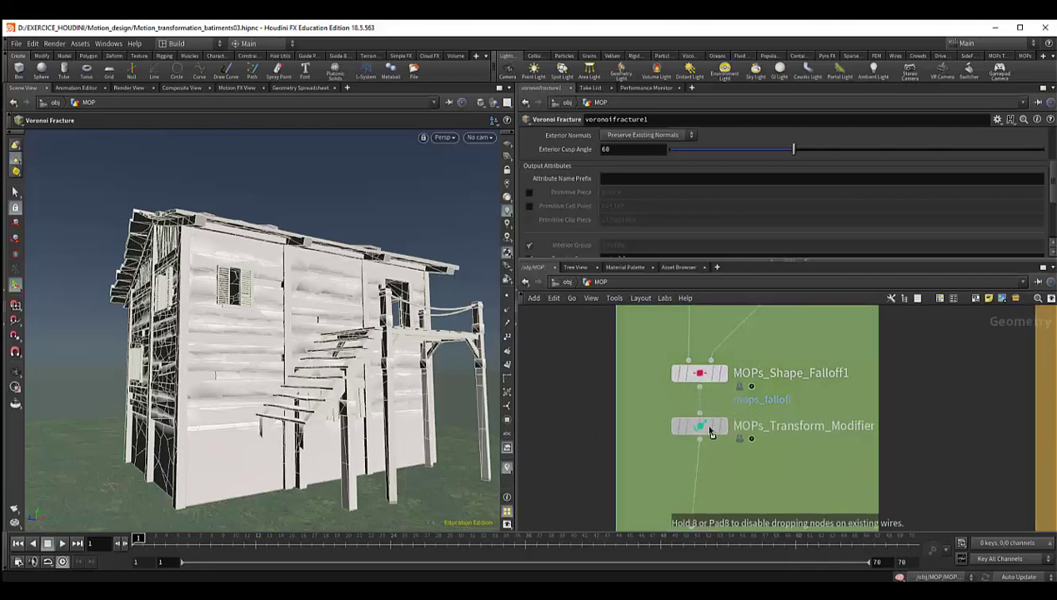
middle_click_drag(739, 482, 733, 408)
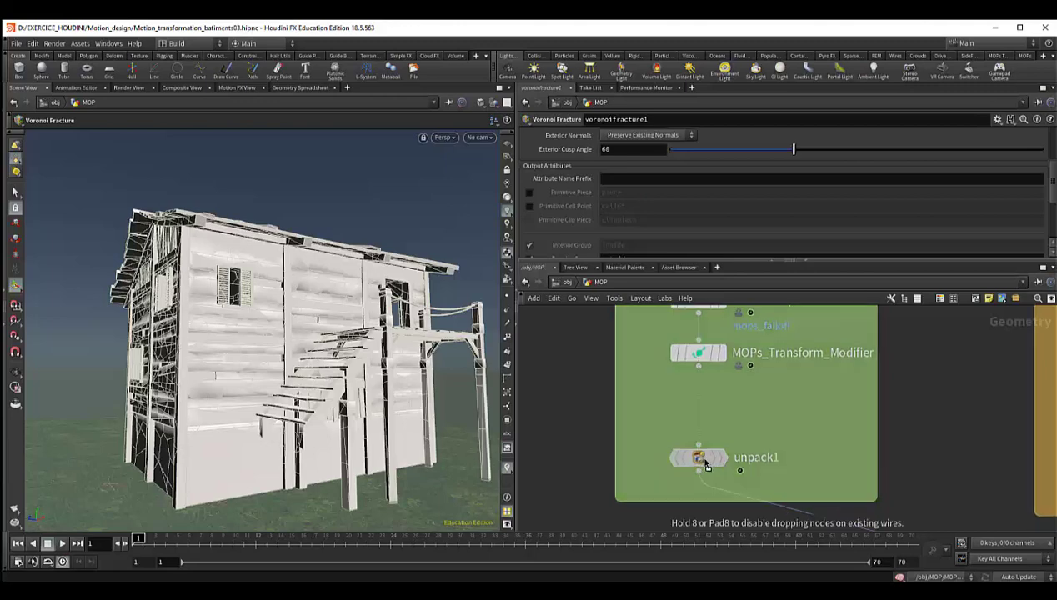
left_click_drag(705, 464, 700, 442)
mouse_move(771, 317)
middle_mouse_down()
mouse_move(784, 412)
mouse_move(773, 518)
middle_mouse_up()
left_click_drag(712, 477, 715, 495)
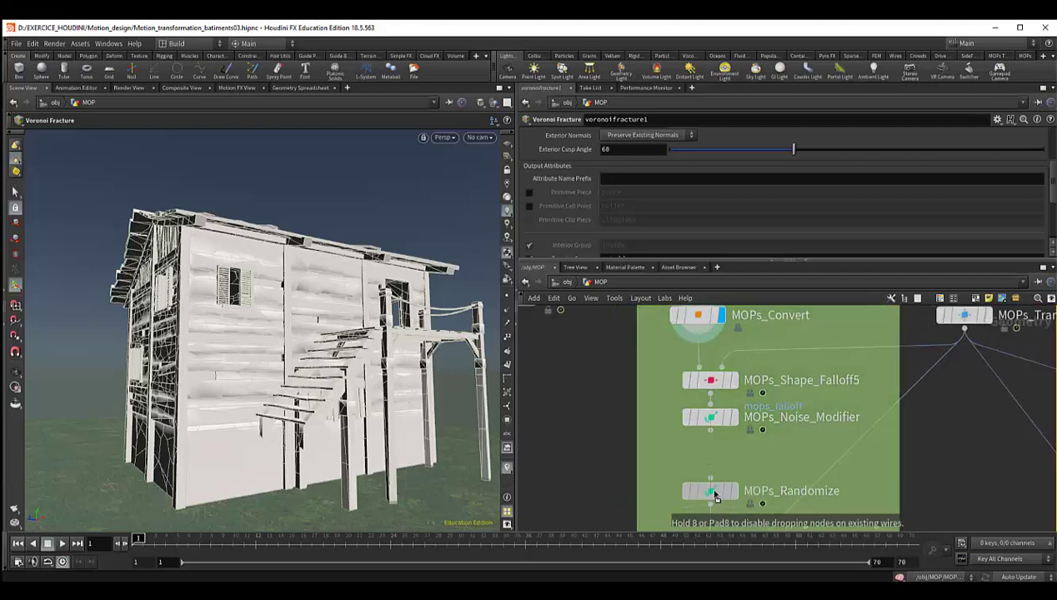
middle_click_drag(657, 379, 658, 417)
left_click_drag(652, 400, 762, 488)
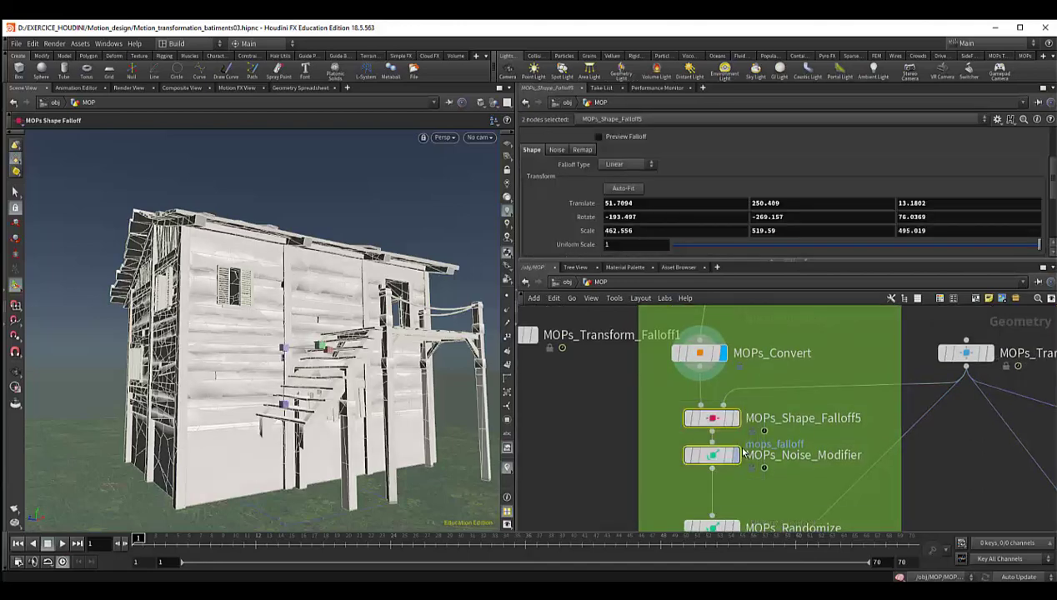
key("z")
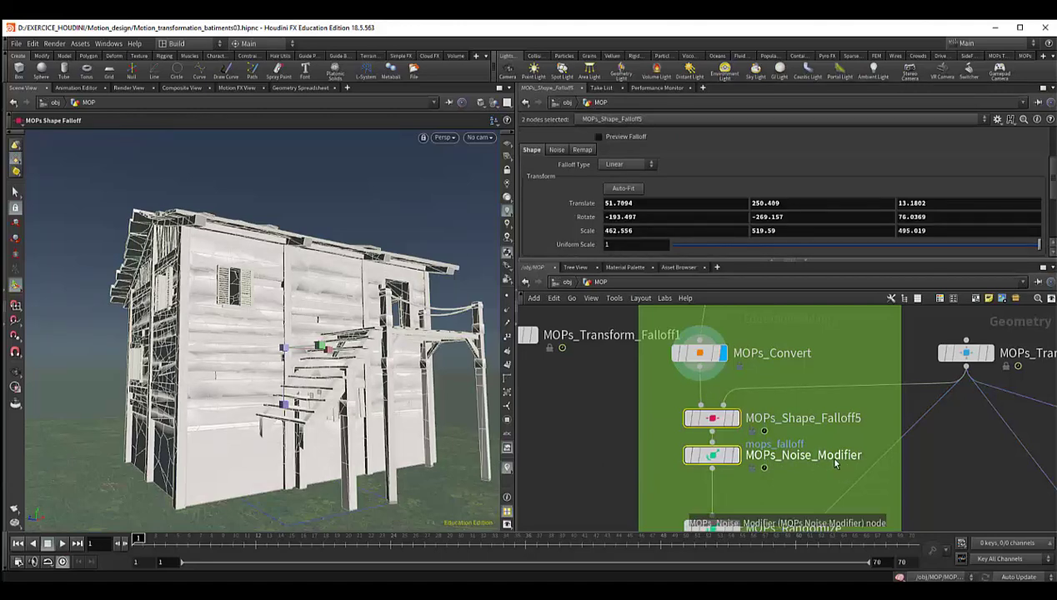
- Select MOPs_Noise_Modifier and scroll through its parameters
key("z")
left_click(713, 456)
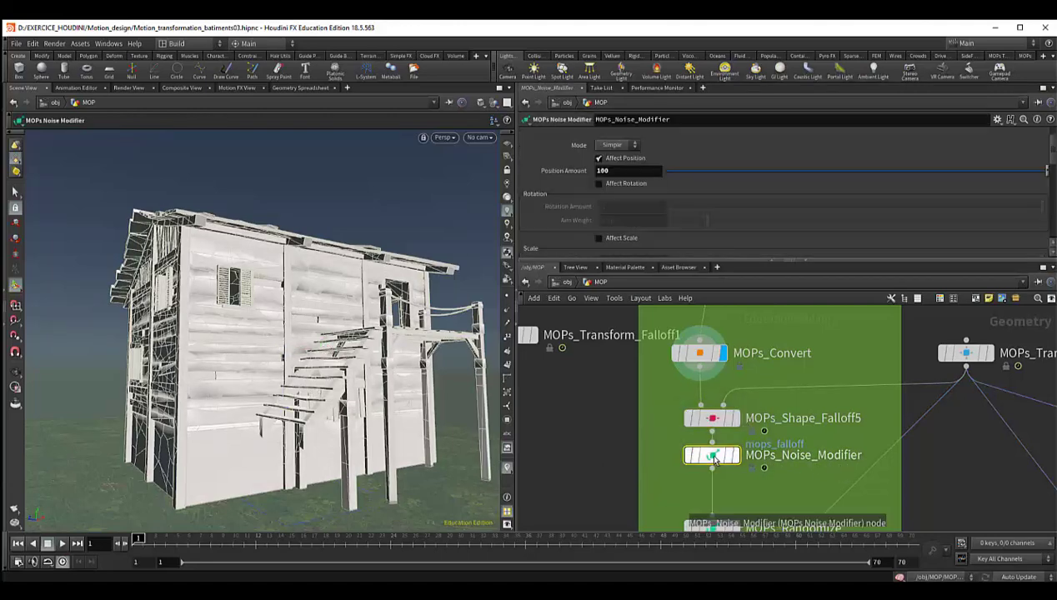
scroll(600, 200, "down", 3)
scroll(608, 202, "down", 2)
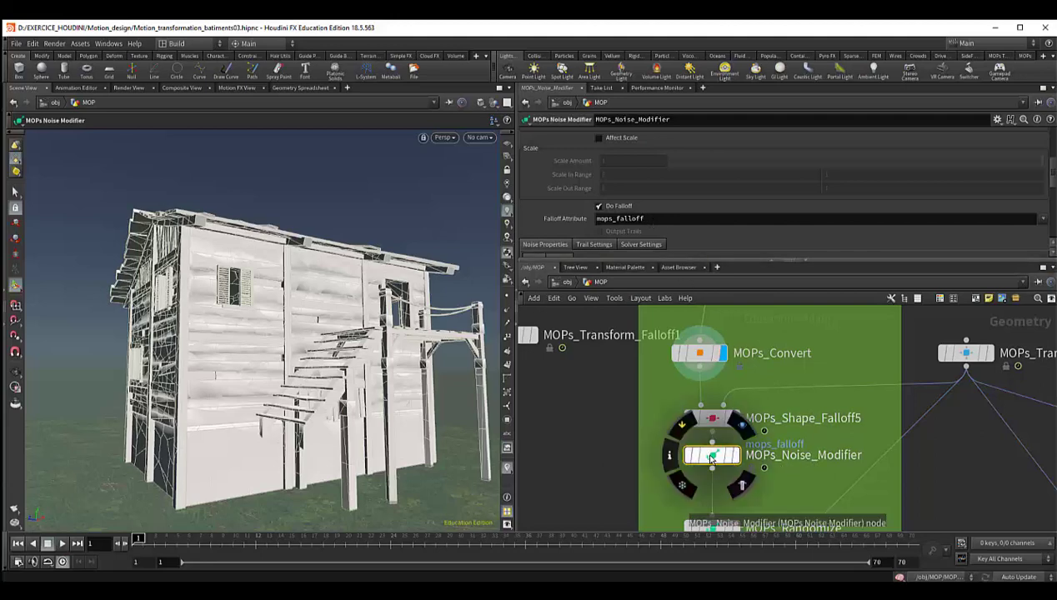
scroll(619, 204, "up", 2)
scroll(619, 205, "up", 3)
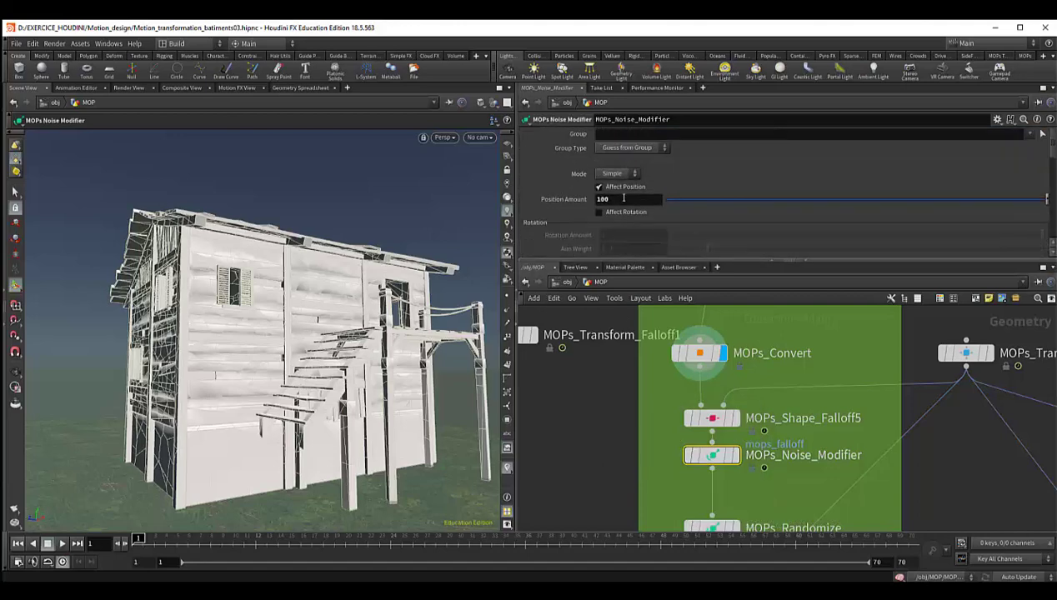
scroll(622, 200, "up", 2)
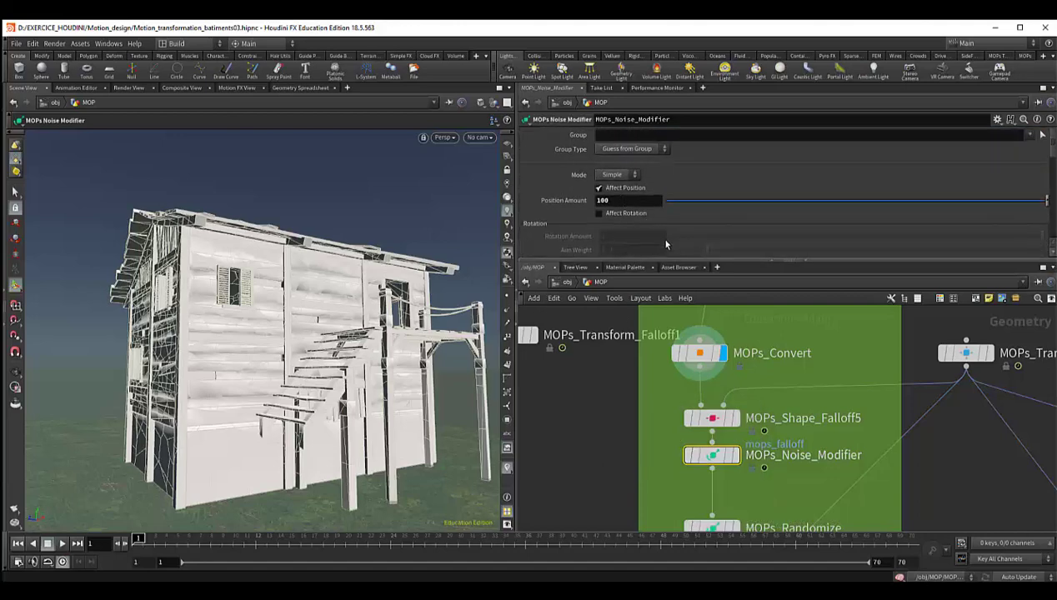
scroll(660, 240, "down", 1)
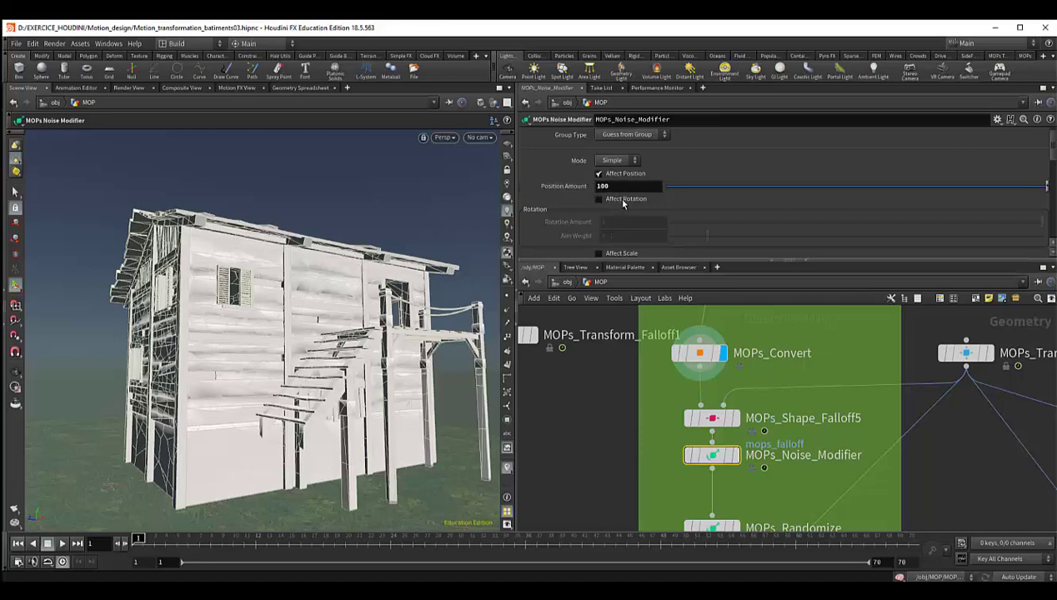
- Show MOPs_Shape_Falloff5's Linear falloff parameters and its handles on the house
key("Escape")
mouse_move(289, 381)
left_mouse_down()
mouse_move(345, 390)
mouse_move(303, 375)
left_mouse_up()
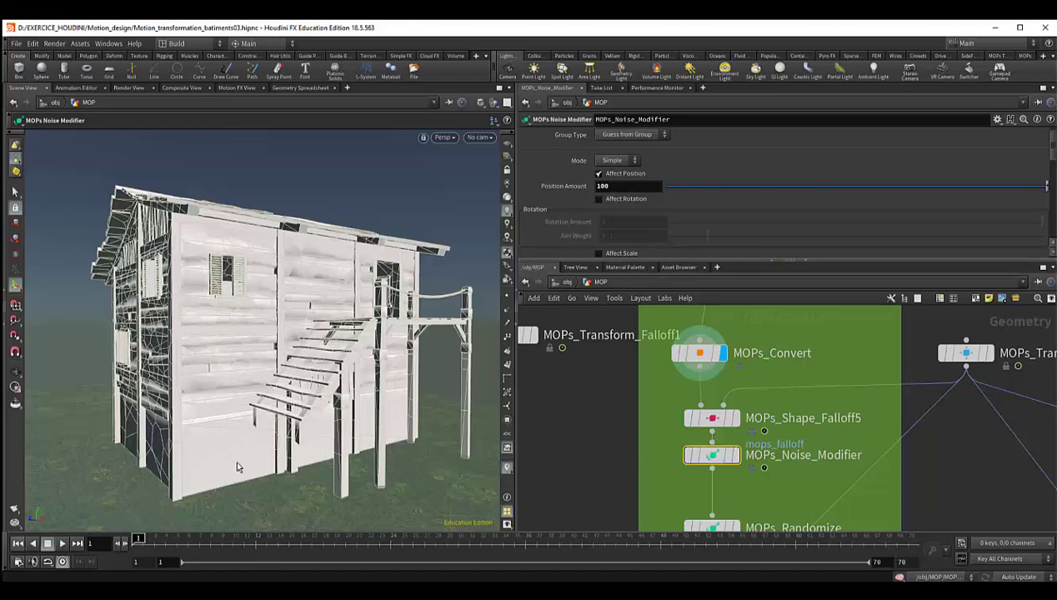
left_click(713, 419)
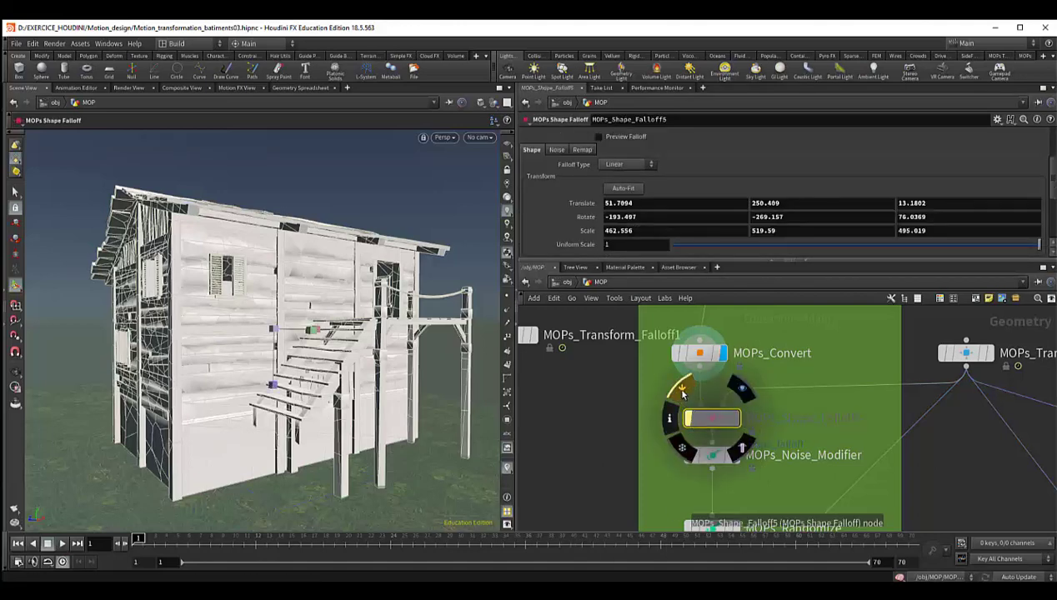
- Bypass MOPs_Shape_Falloff5 so the noise affects every piece, with MOPs_Noise_Modifier selected
left_click(682, 392)
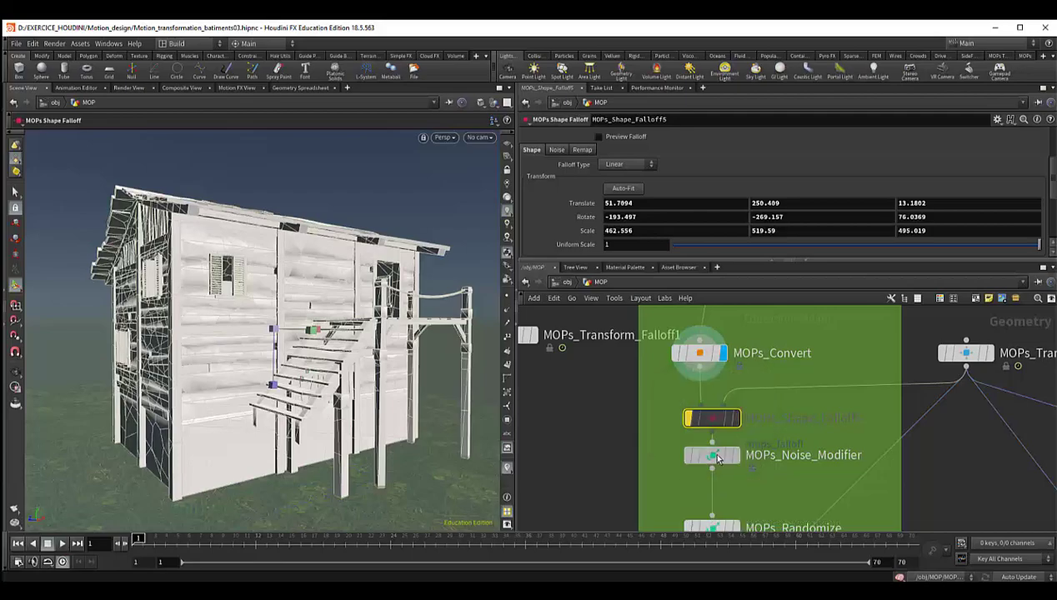
left_click(737, 458)
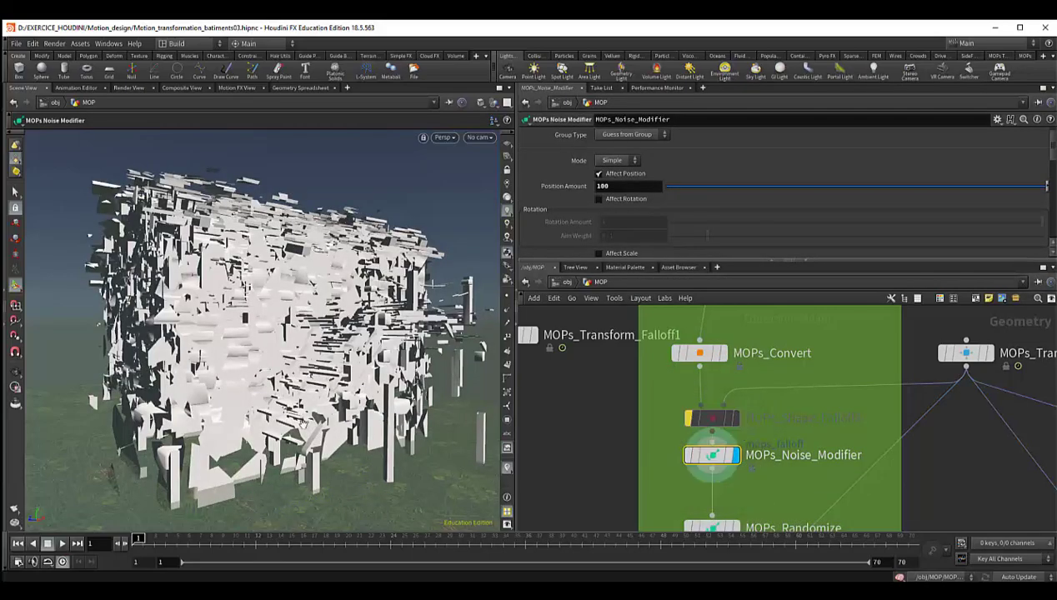
mouse_move(352, 487)
left_mouse_down()
mouse_move(372, 418)
mouse_move(268, 442)
mouse_move(310, 435)
left_mouse_up()
key("Return")
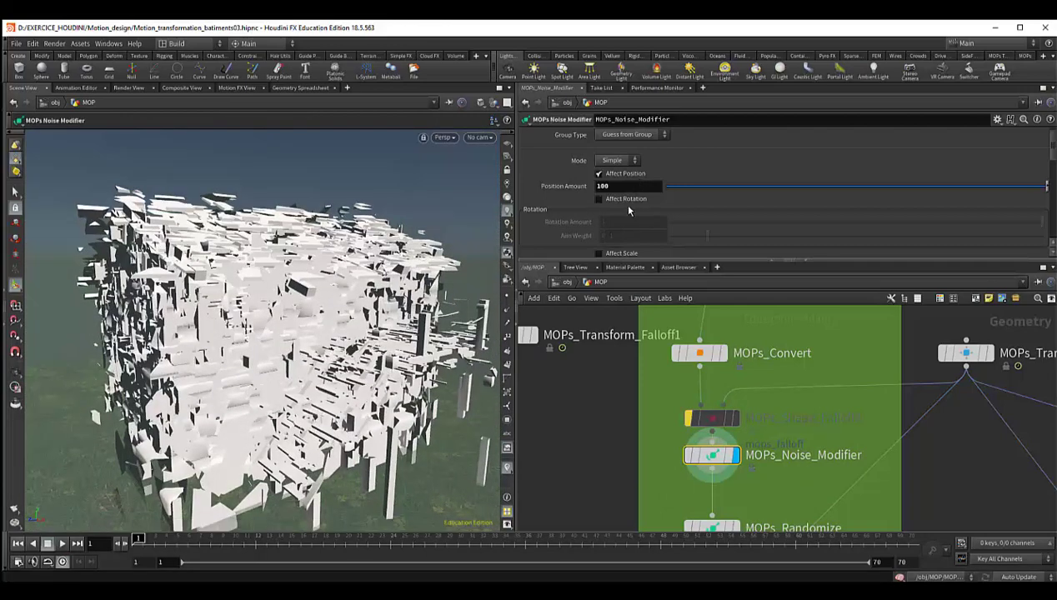
- Enable Affect Rotation on MOPs_Noise_Modifier with Rotation Amount 3
left_click(624, 200)
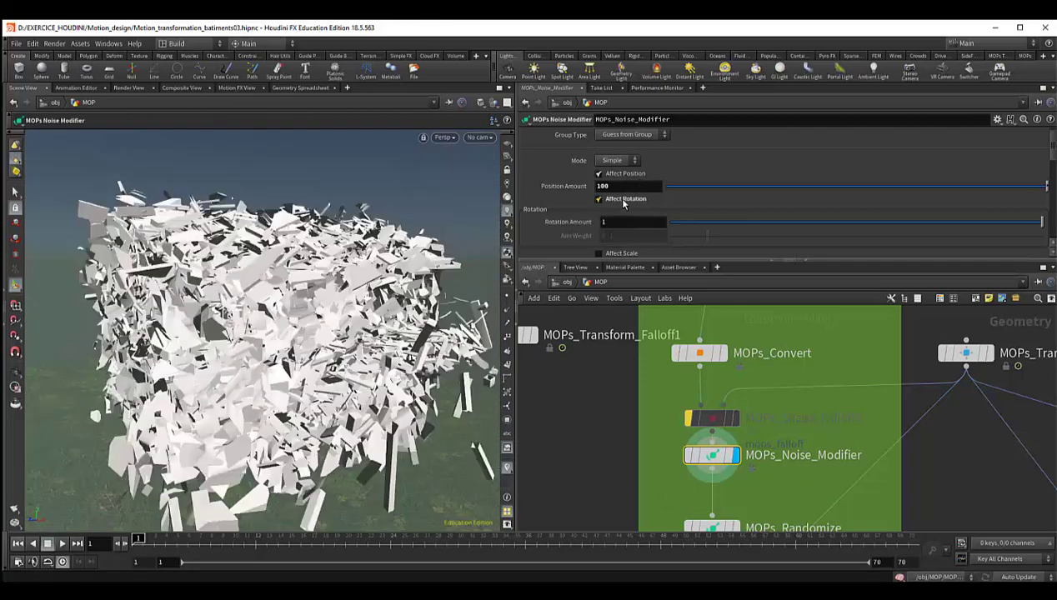
double_click(624, 222)
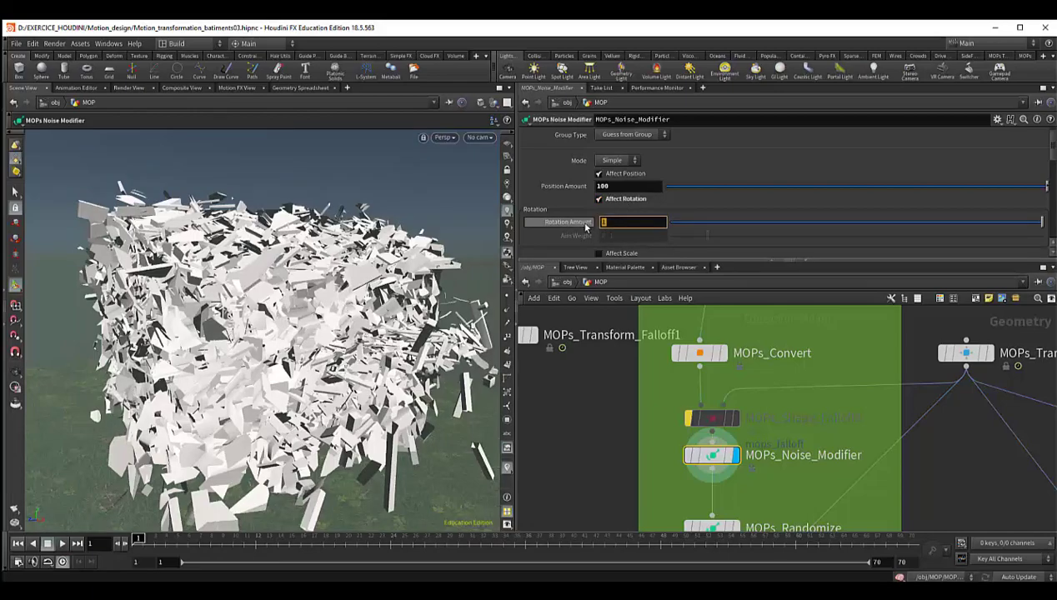
type("3")
key("Return")
- Orbit around the scattered shards from above and below to inspect the noise result
key("Escape")
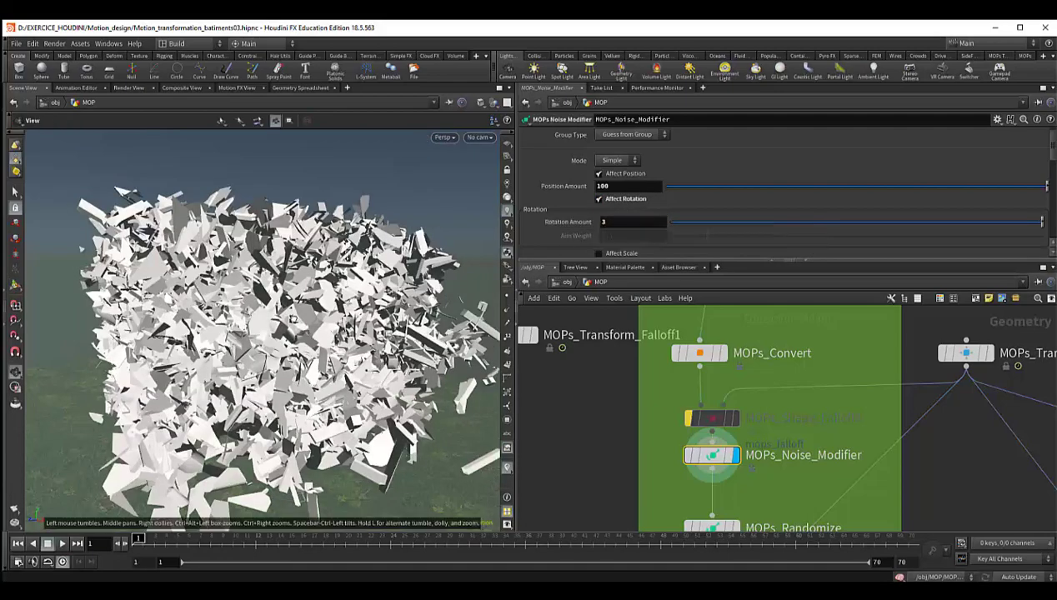
mouse_move(250, 275)
left_mouse_down()
mouse_move(260, 353)
mouse_move(260, 335)
left_mouse_up()
key("Return")
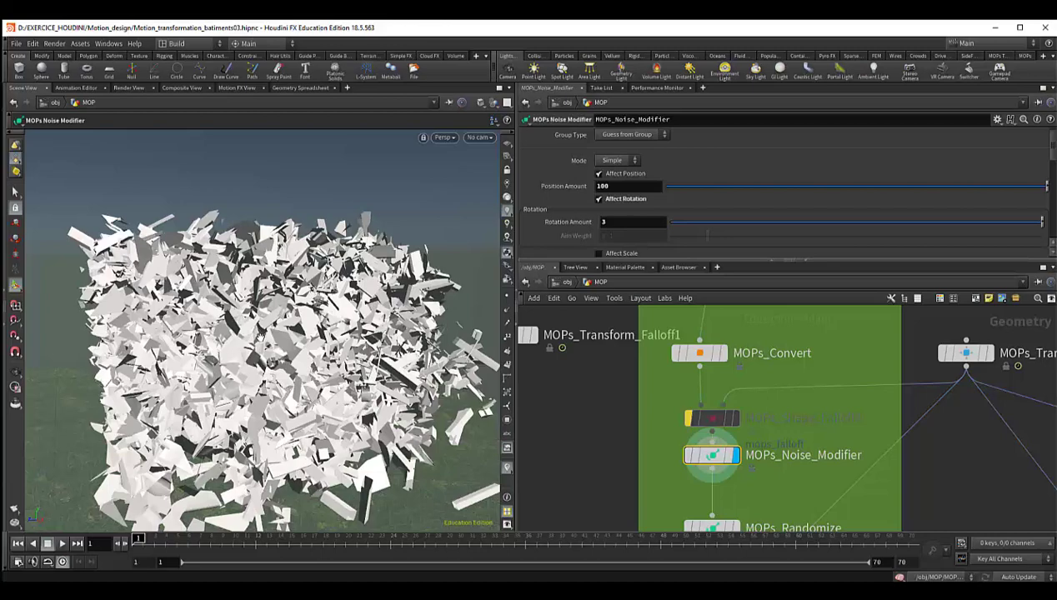
key("Escape")
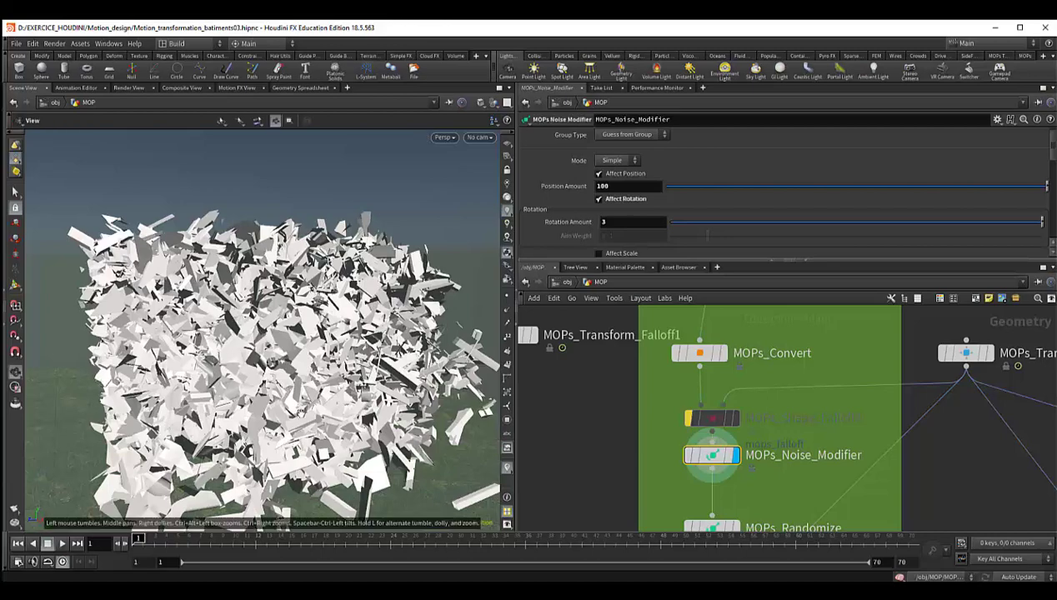
mouse_move(298, 407)
left_mouse_down()
mouse_move(294, 370)
mouse_move(315, 365)
left_mouse_up()
key("Return")
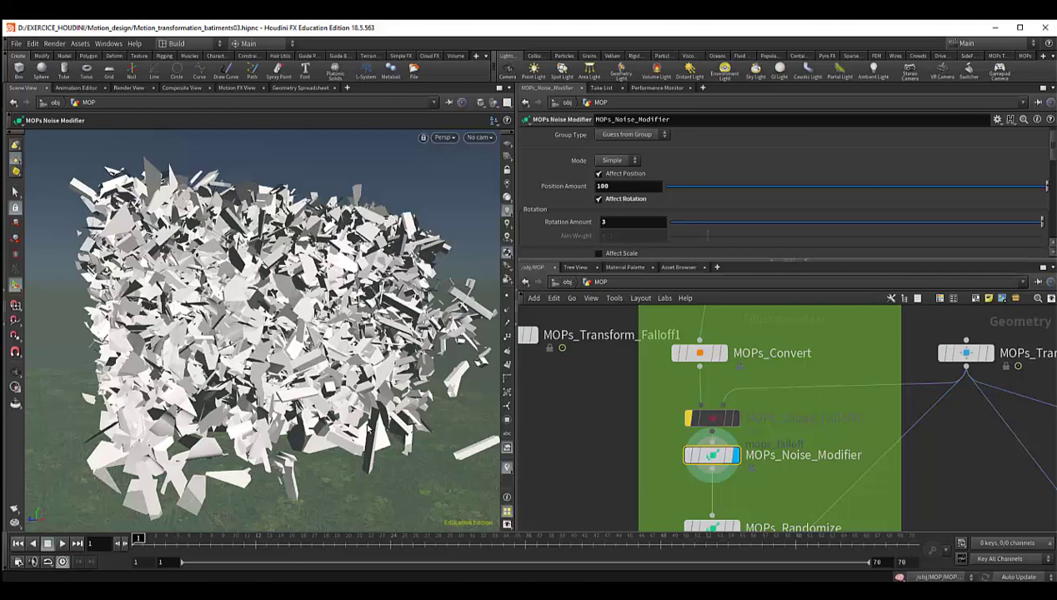
middle_click_drag(609, 491, 587, 473)
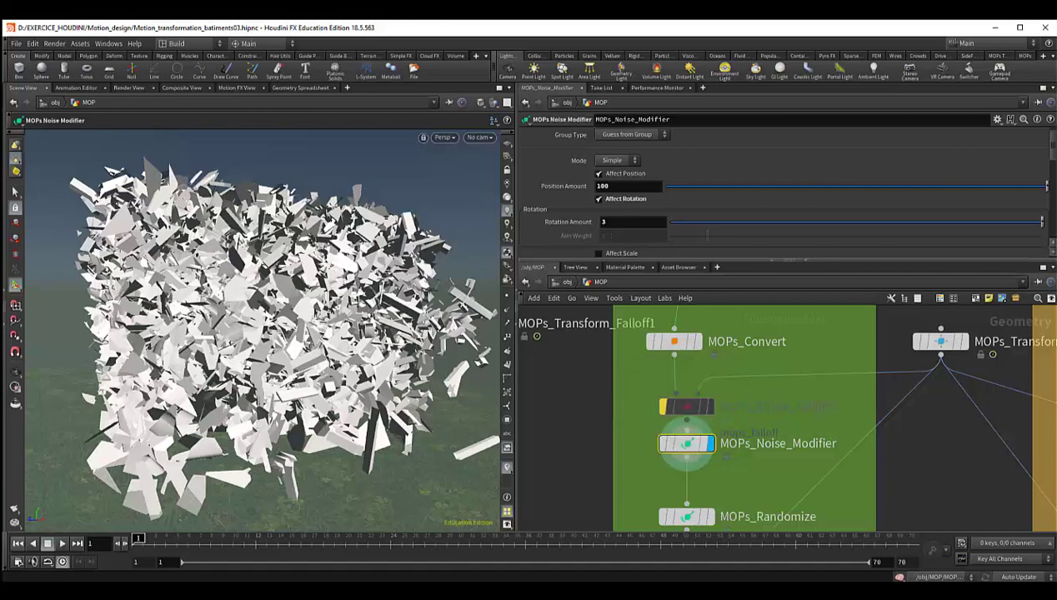
middle_click_drag(687, 519, 675, 457)
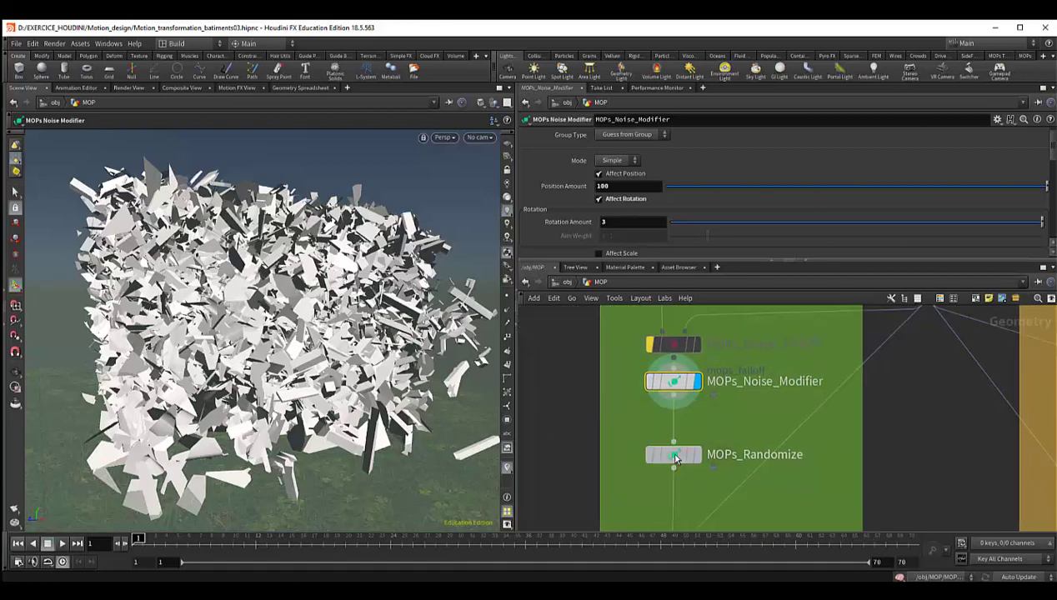
- Display the MOPs_Randomize result and show its settings
left_click(676, 457)
left_click(700, 440)
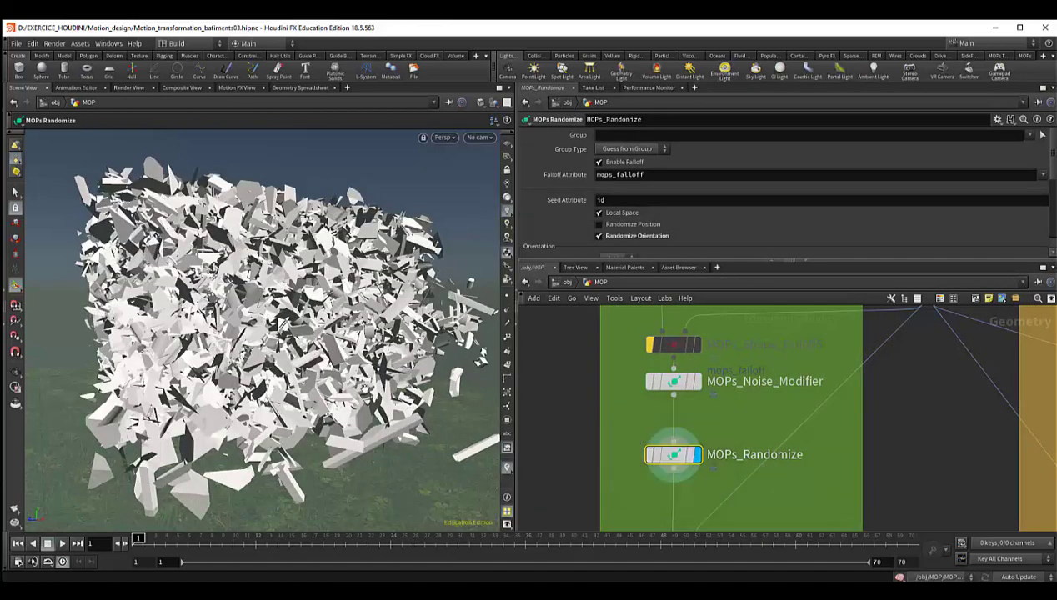
key("Escape")
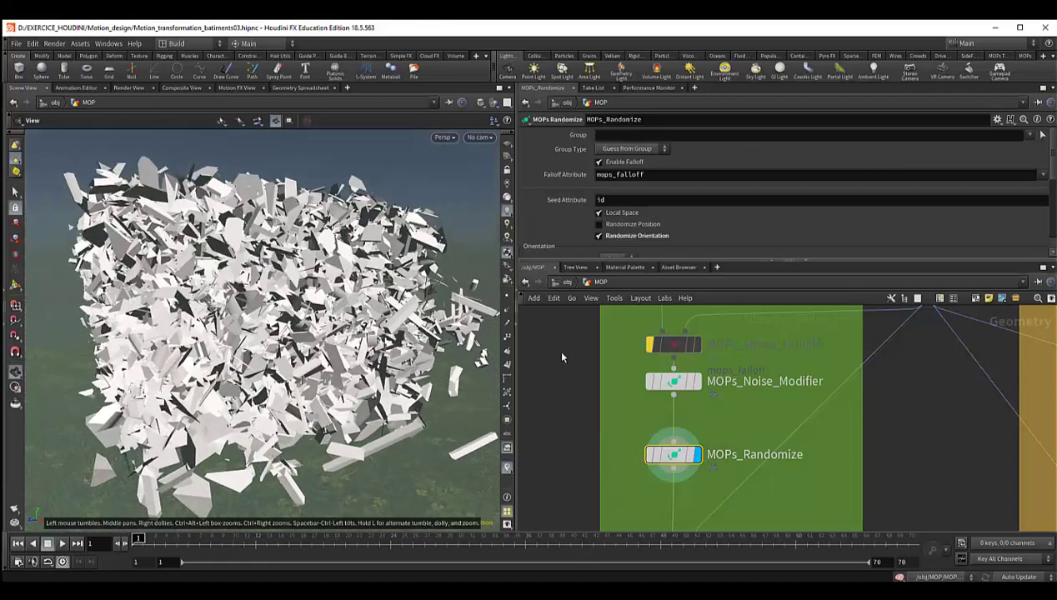
scroll(667, 224, "down", 2)
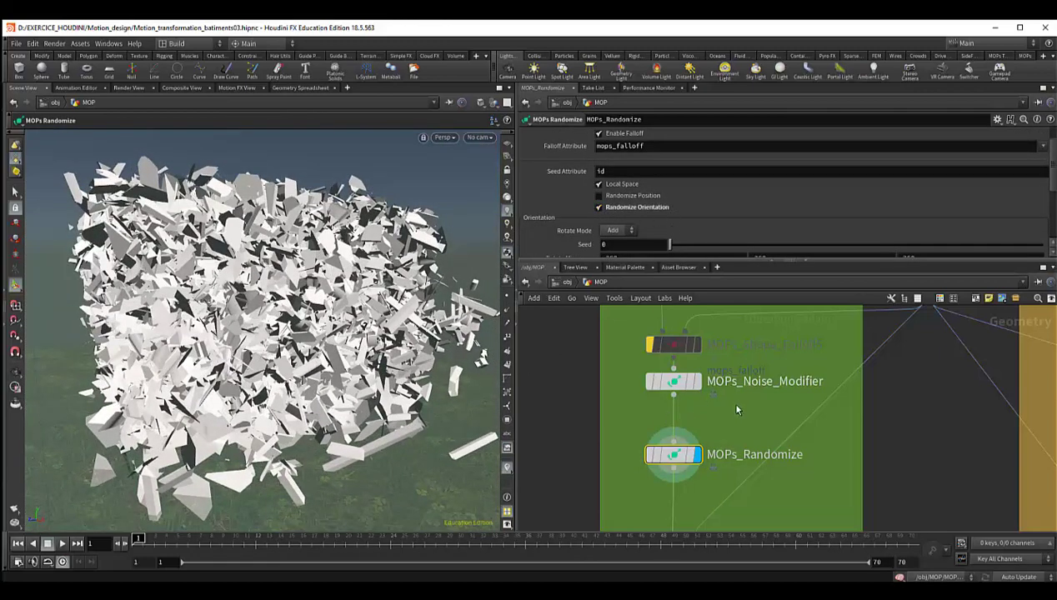
middle_click_drag(736, 436, 736, 464)
- Turn off Affect Rotation on MOPs_Noise_Modifier so it only displaces the pieces
left_click(674, 408)
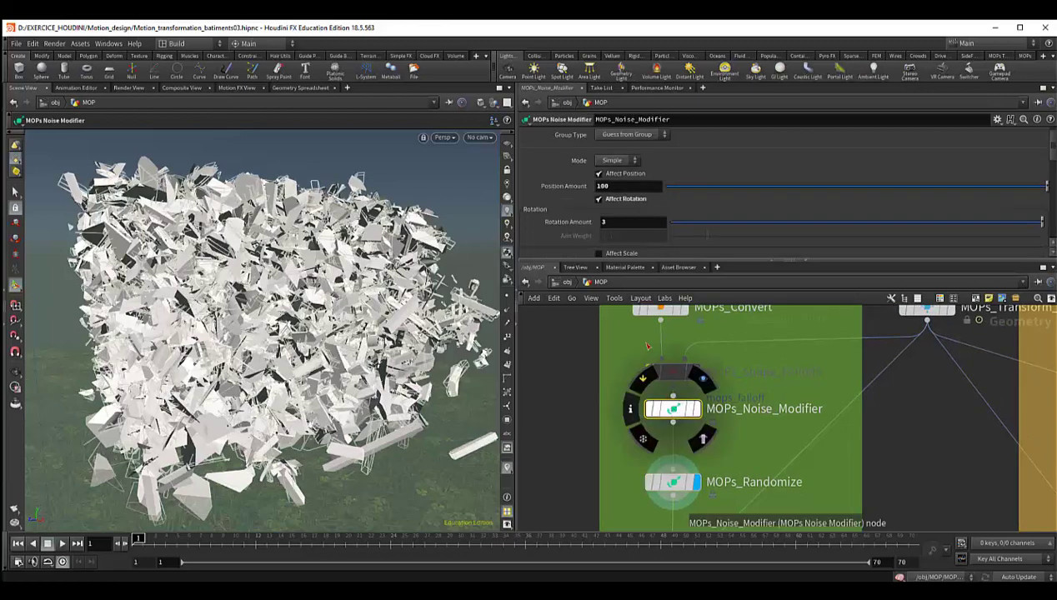
type("3")
left_click(618, 201)
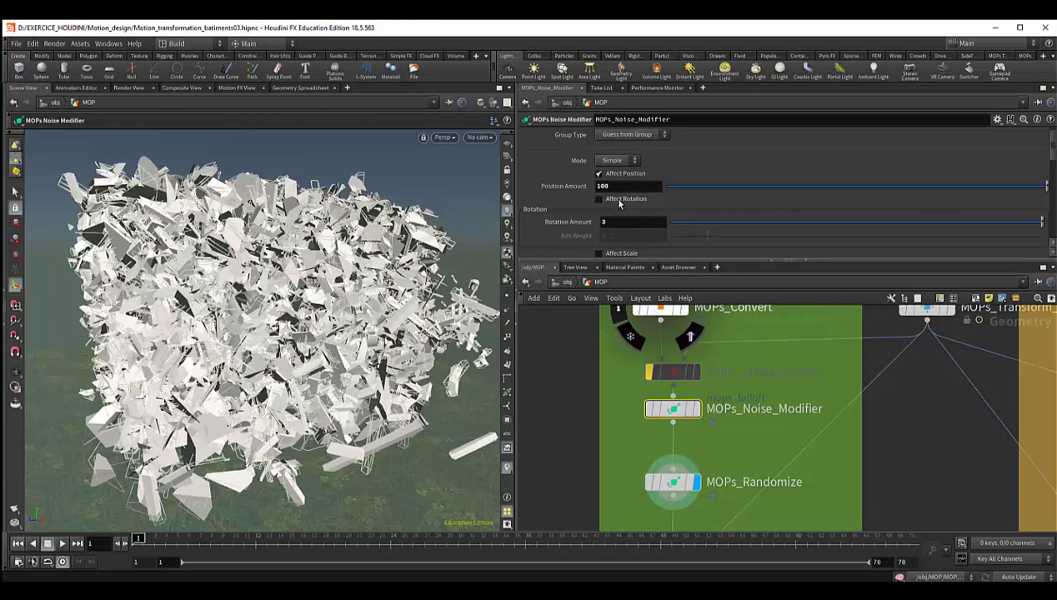
key("Escape")
mouse_move(288, 311)
left_mouse_down()
mouse_move(250, 317)
mouse_move(375, 334)
left_mouse_up()
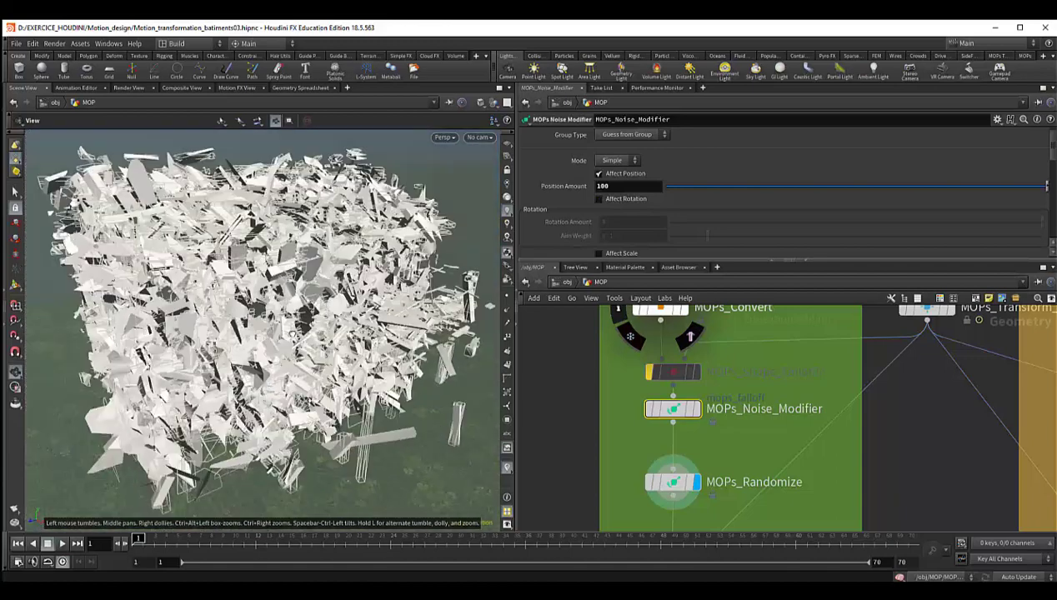
key("Escape")
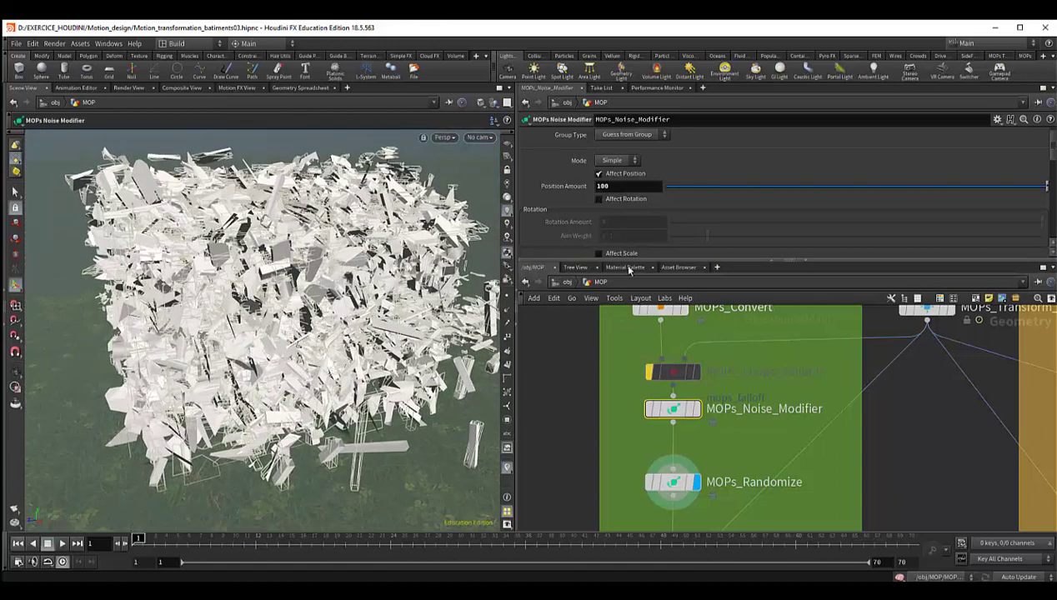
scroll(660, 200, "up", 1)
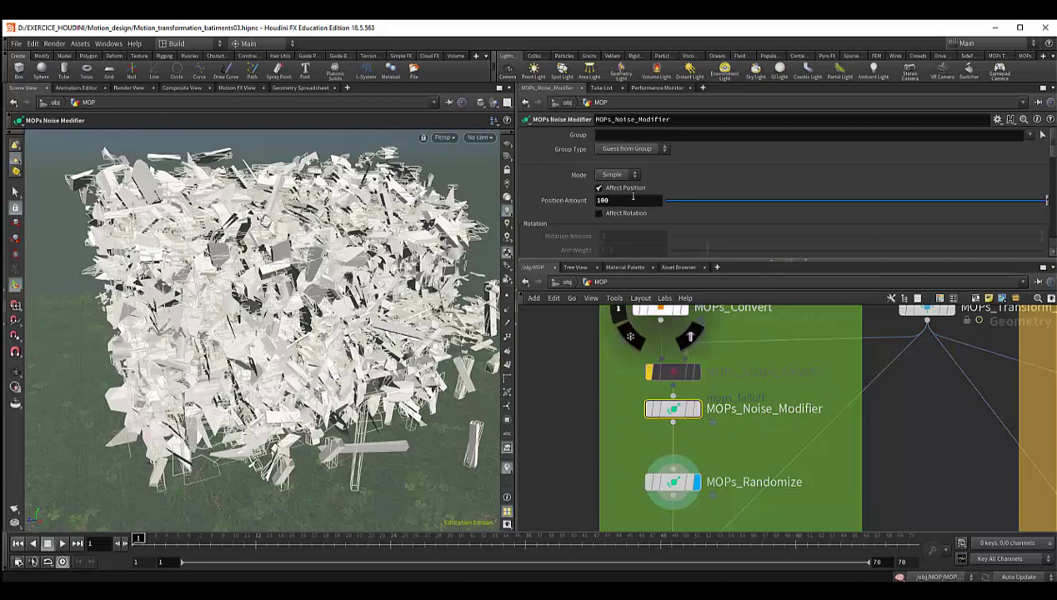
- Show MOPs_Shape_Falloff5's Linear falloff parameters
key("Escape")
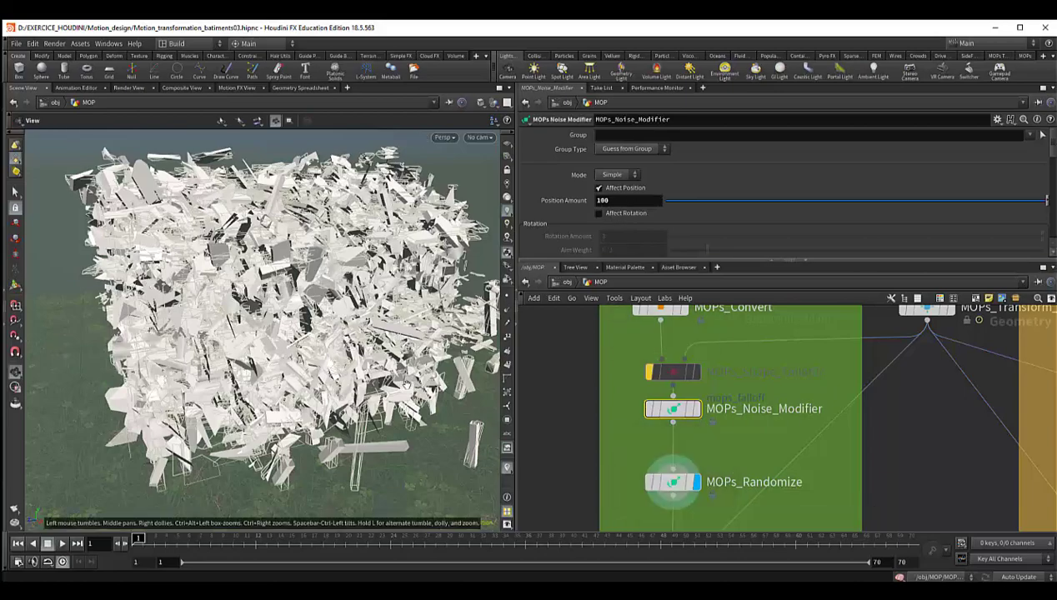
mouse_move(431, 426)
left_mouse_down()
mouse_move(400, 363)
mouse_move(420, 375)
left_mouse_up()
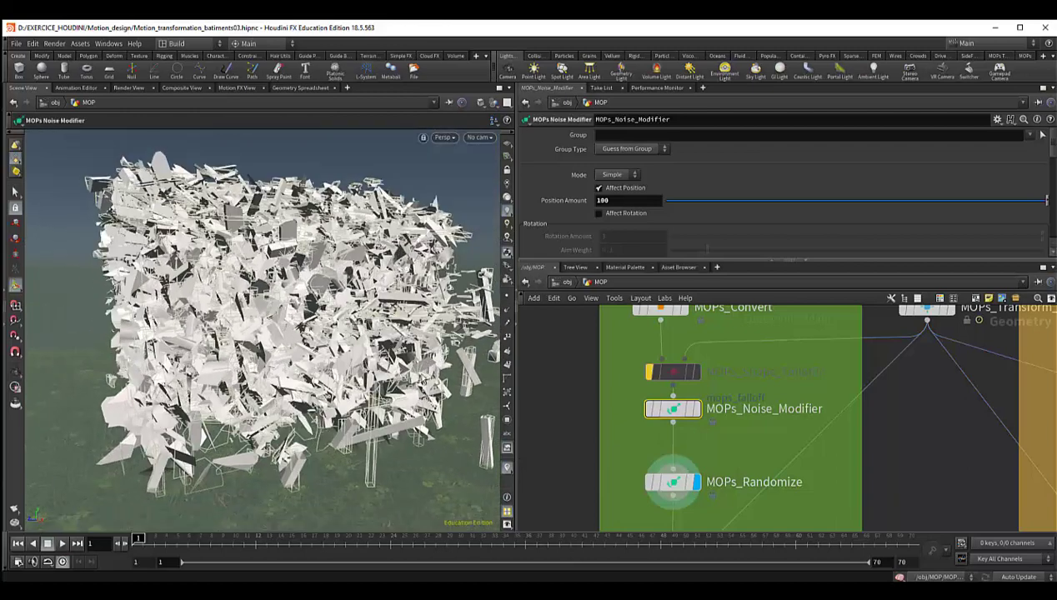
left_click(673, 375)
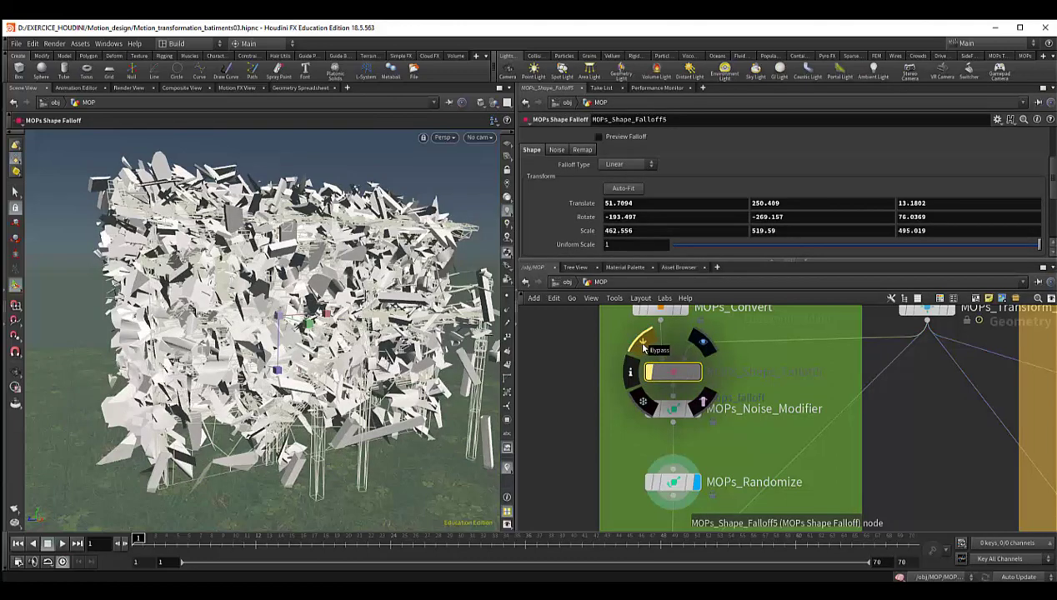
- Un-bypass MOPs_Shape_Falloff5 and set its display flag so the cabin reassembles
left_click(642, 347)
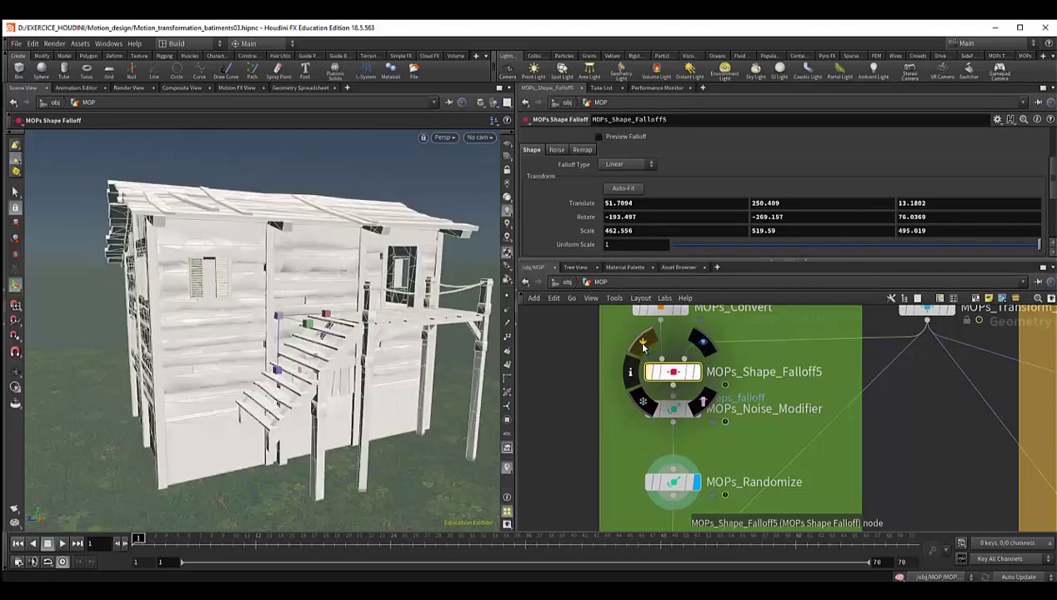
left_click_drag(300, 329, 384, 420)
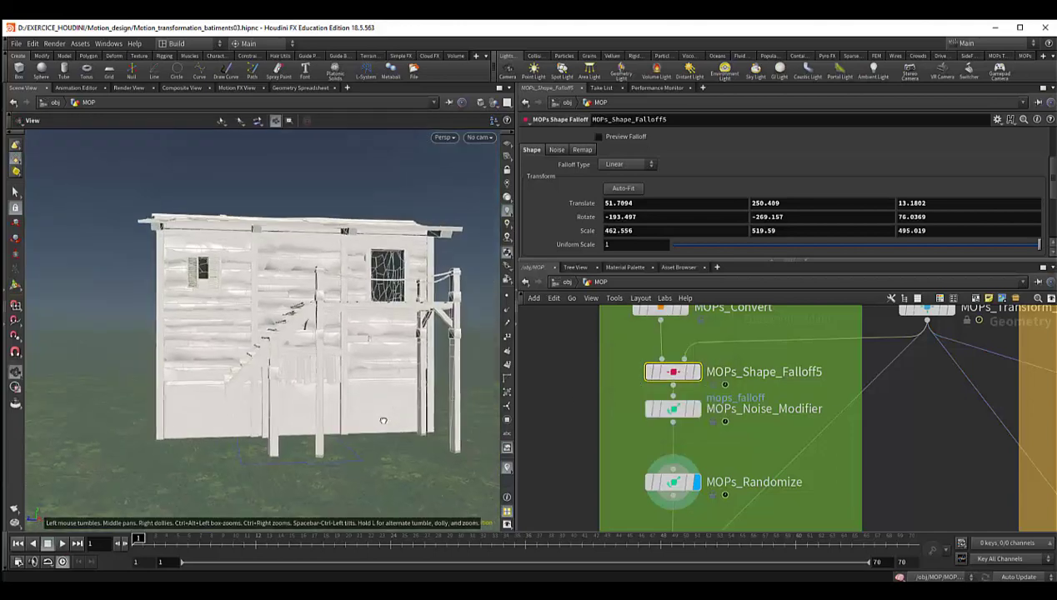
key("Return")
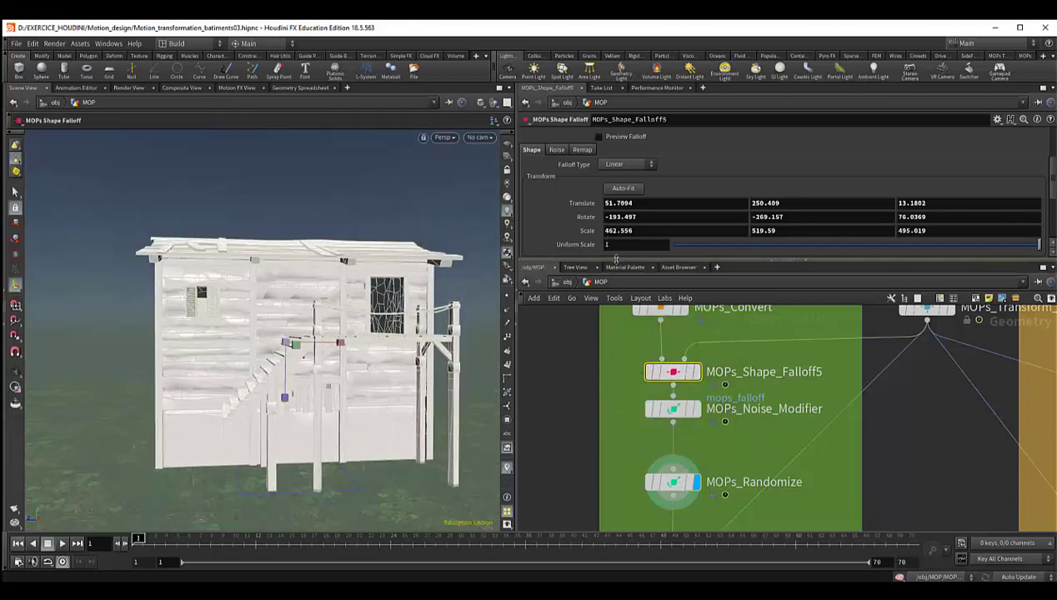
left_click_drag(615, 260, 608, 284)
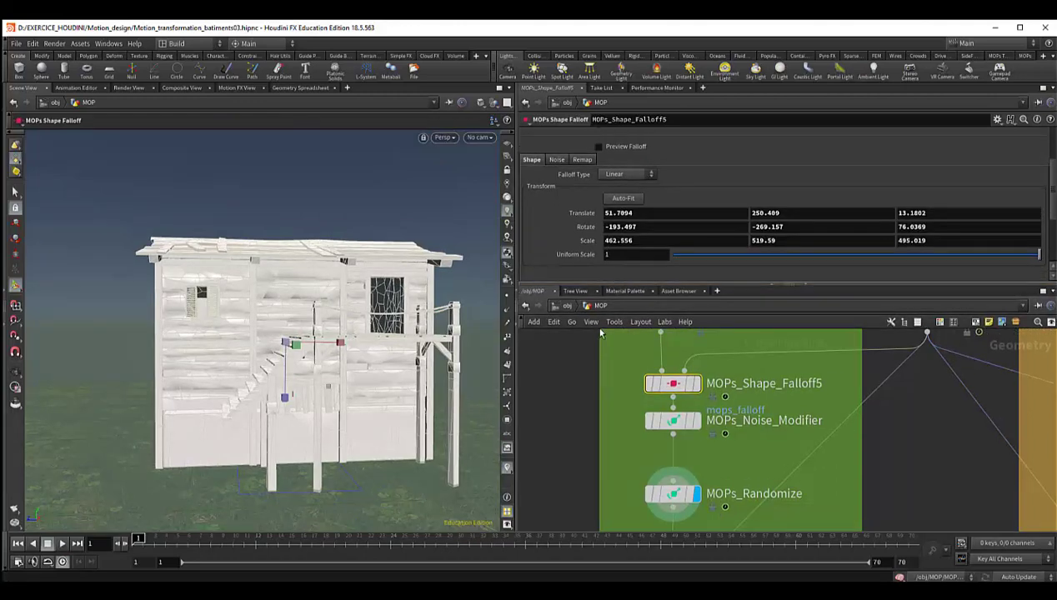
left_click(695, 385)
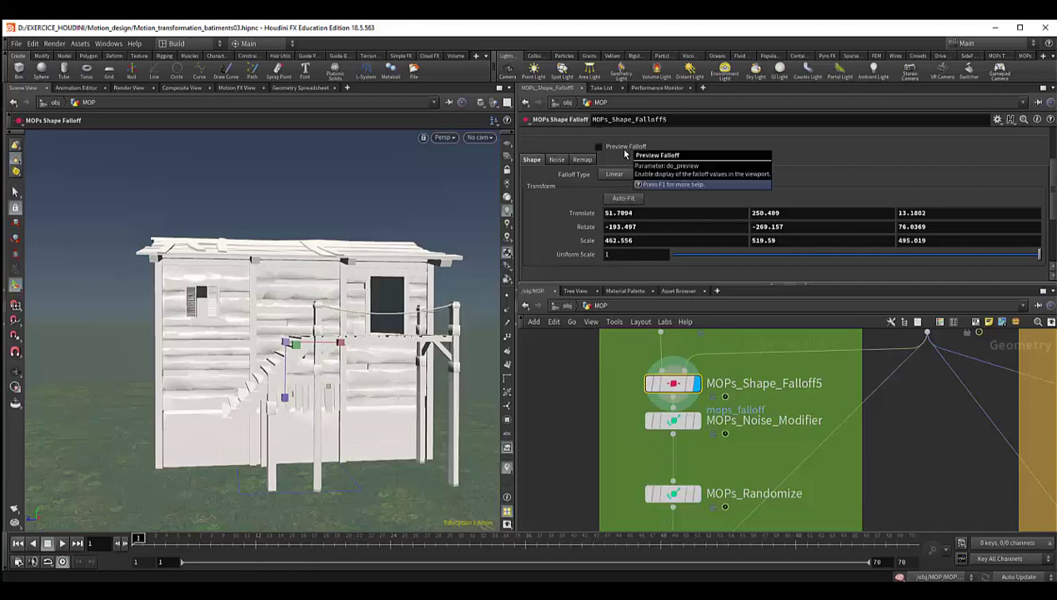
scroll(641, 163, "up", 3)
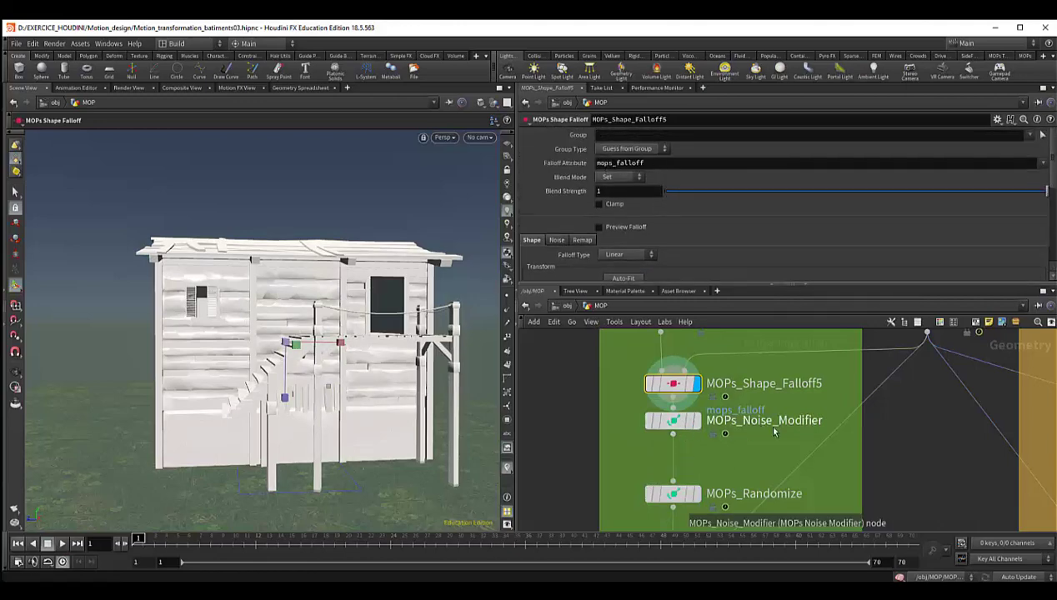
left_click_drag(676, 431, 675, 444)
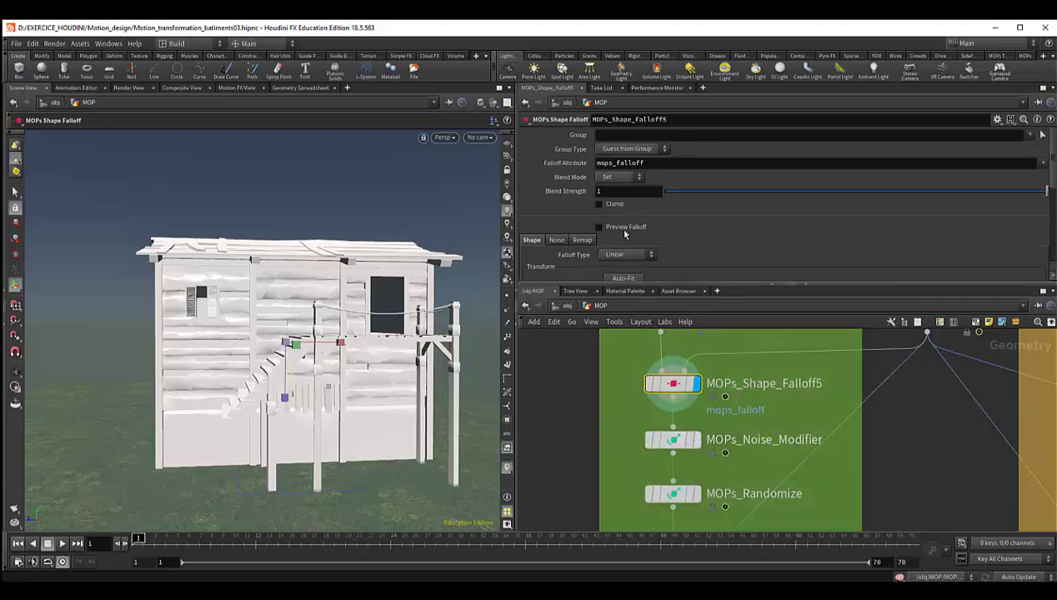
- Enable Preview Falloff as Heatmap sprites with Sprite Scale 7.44 over the house
left_click(618, 226)
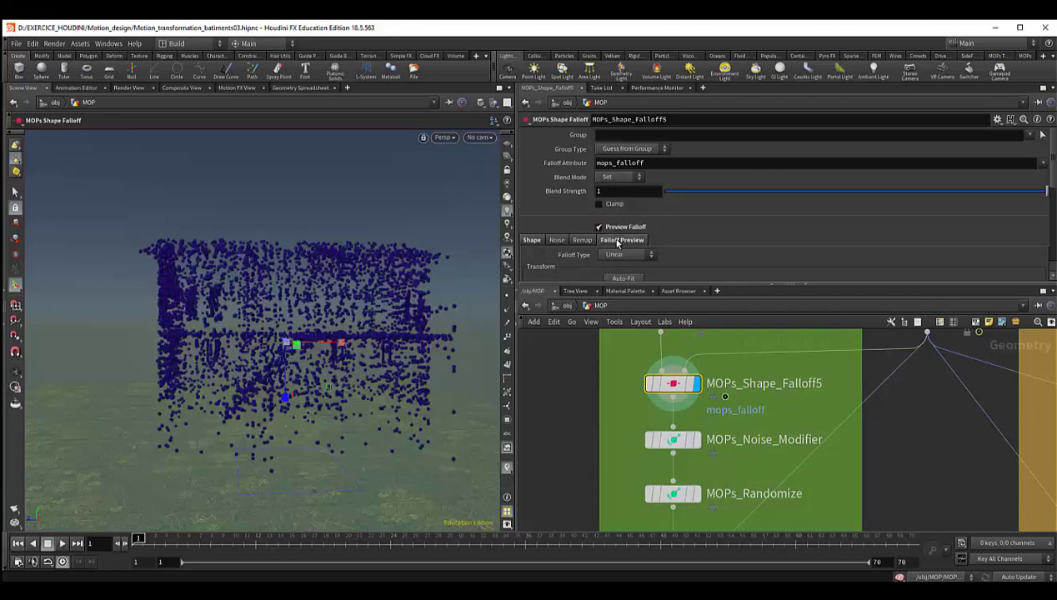
left_click(618, 241)
scroll(691, 243, "down", 1)
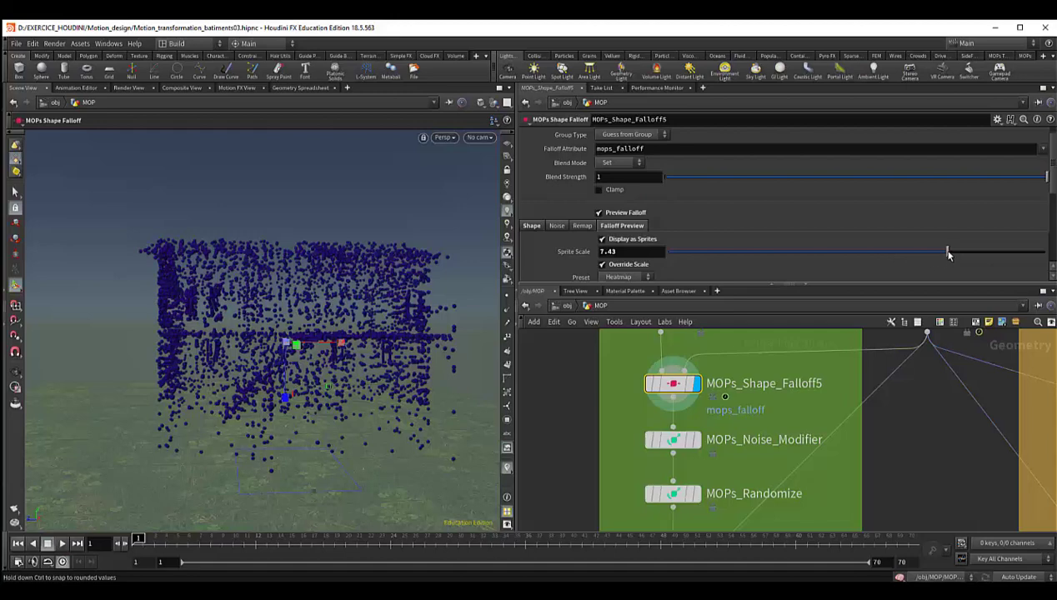
mouse_move(946, 252)
left_mouse_down()
mouse_move(994, 255)
mouse_move(942, 271)
left_mouse_up()
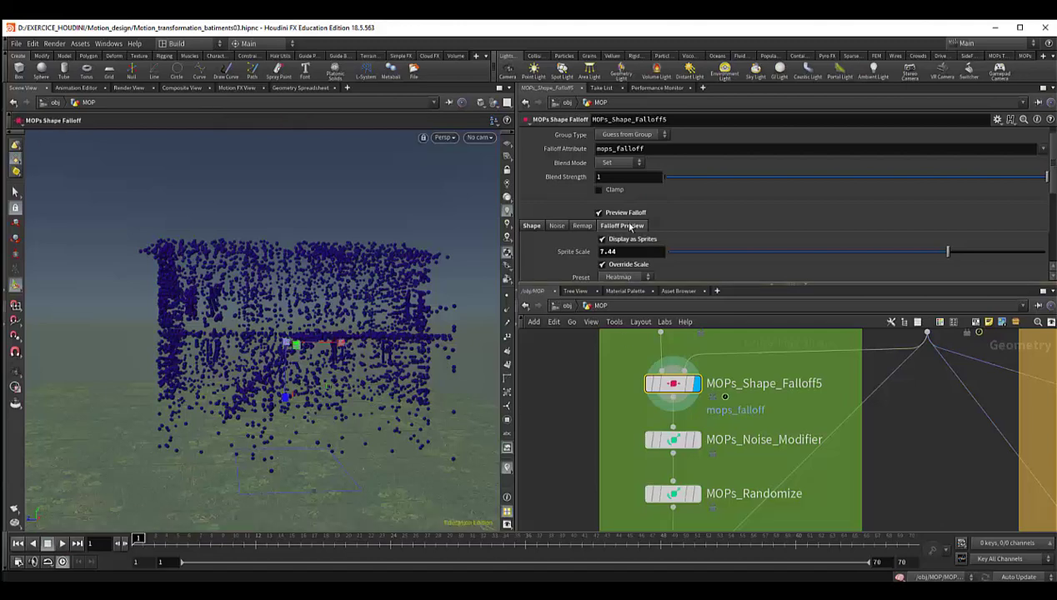
scroll(709, 238, "down", 1)
scroll(629, 242, "down", 2)
scroll(625, 250, "down", 1)
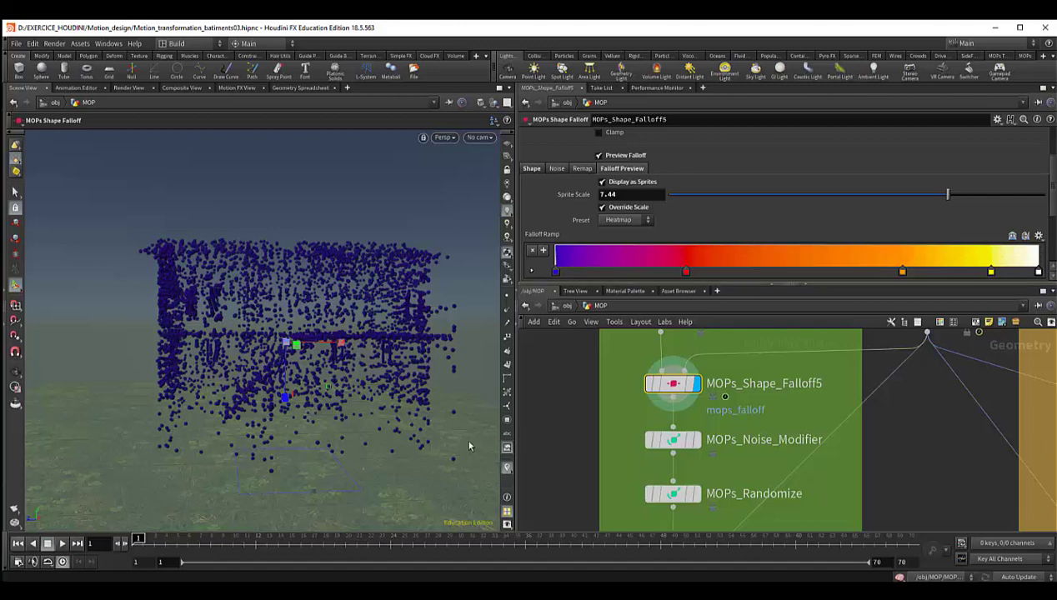
key("Escape")
left_click_drag(333, 446, 317, 381)
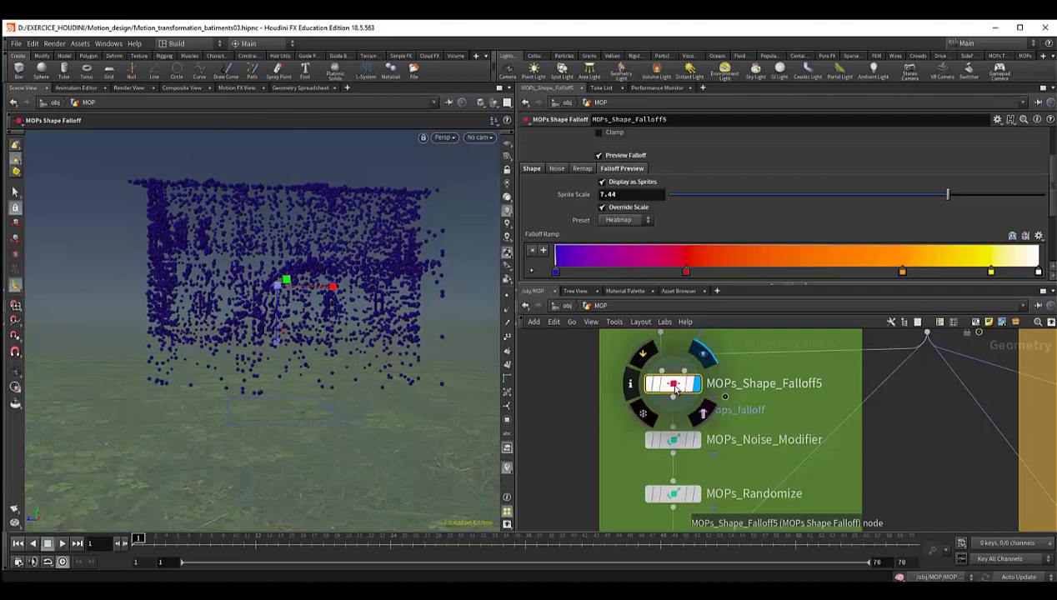
left_click(532, 169)
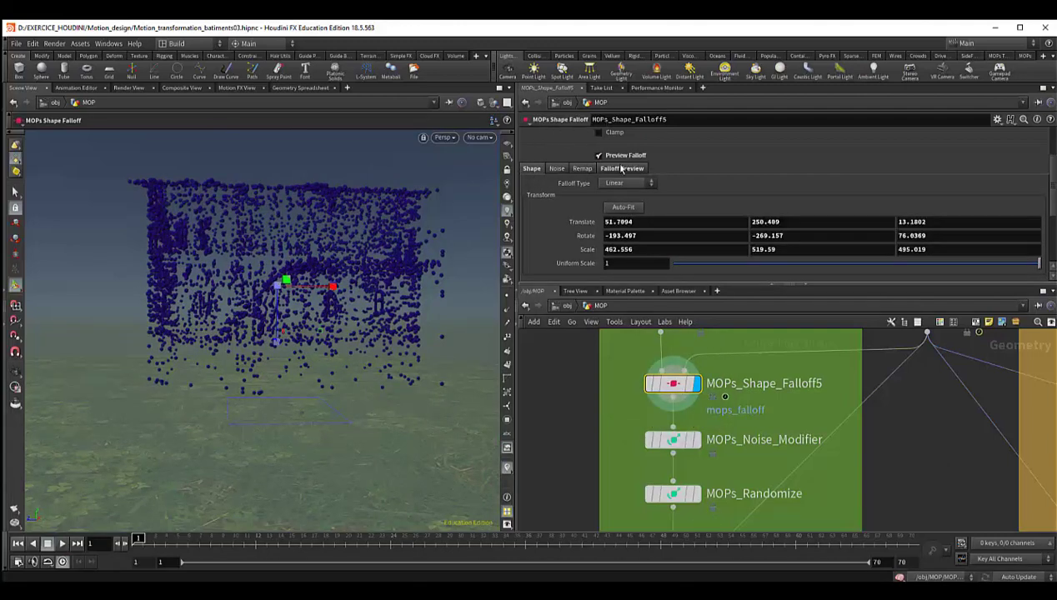
left_click(624, 208)
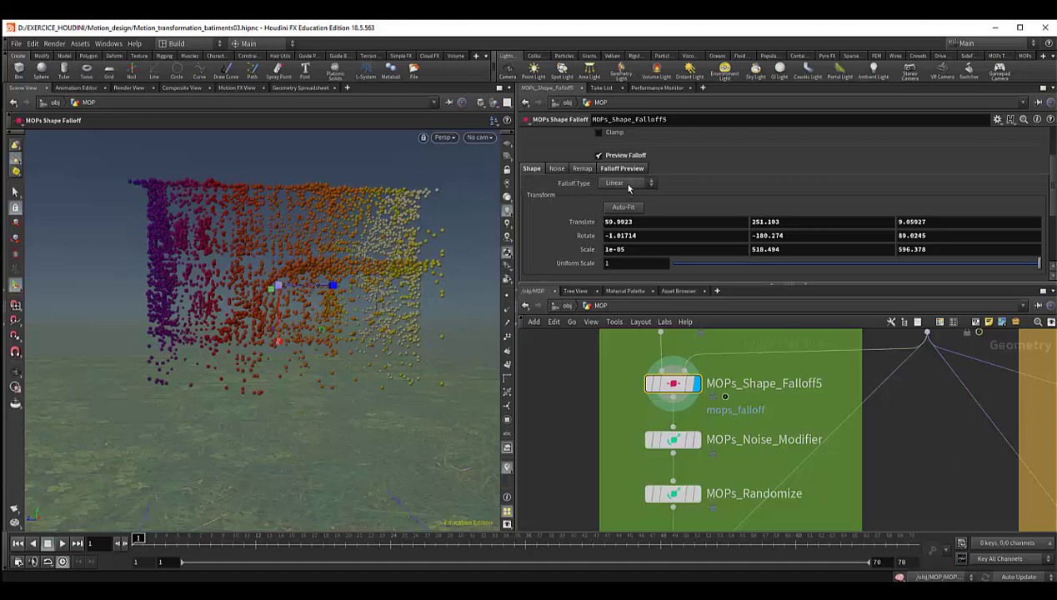
left_click(627, 185)
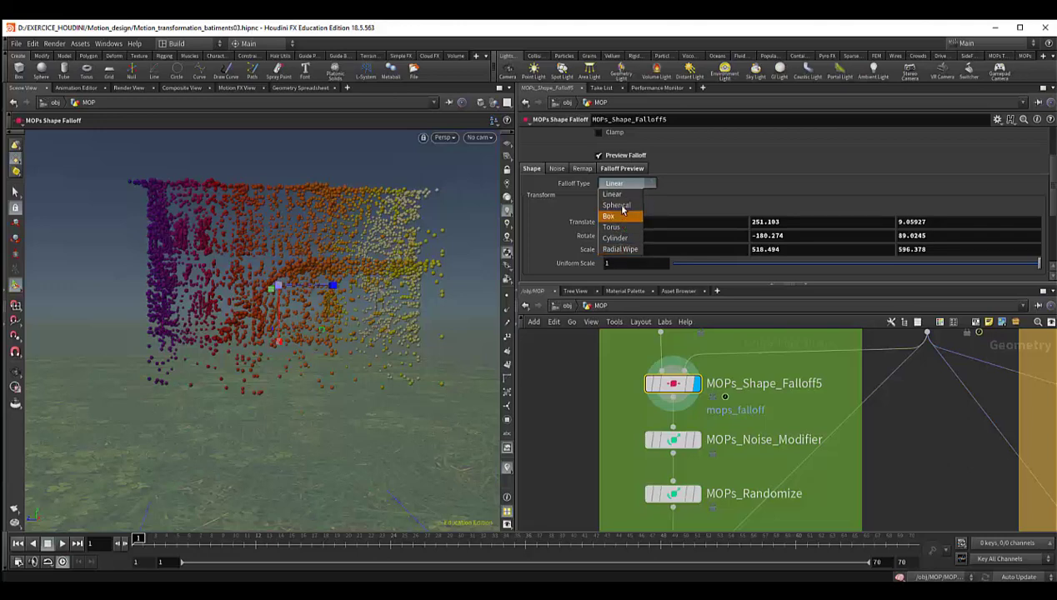
left_click(622, 197)
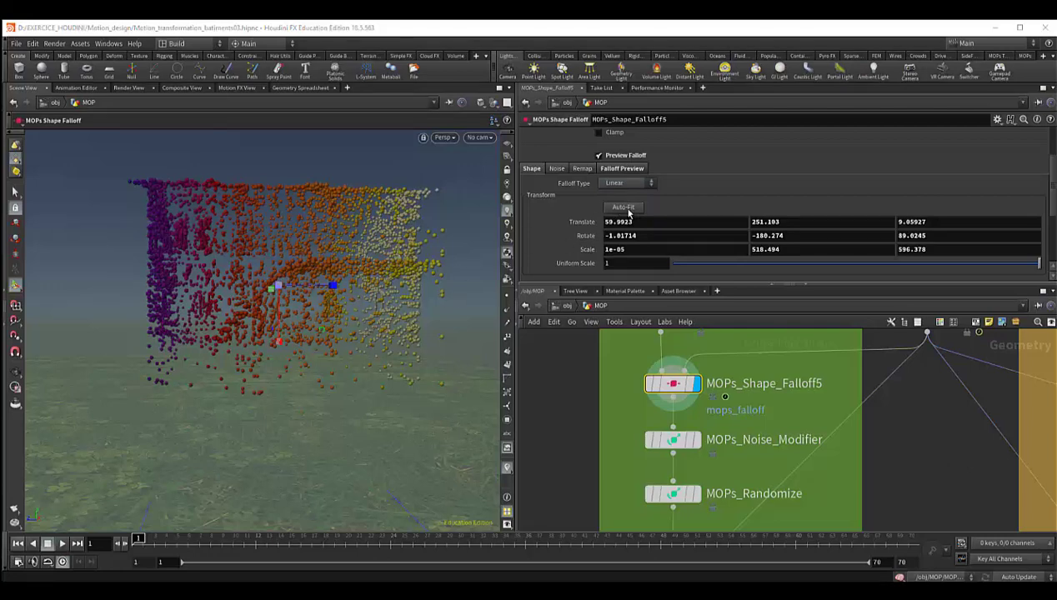
key("Escape")
mouse_move(310, 295)
left_mouse_down()
mouse_move(366, 309)
mouse_move(341, 316)
mouse_move(316, 303)
left_mouse_up()
key("Return")
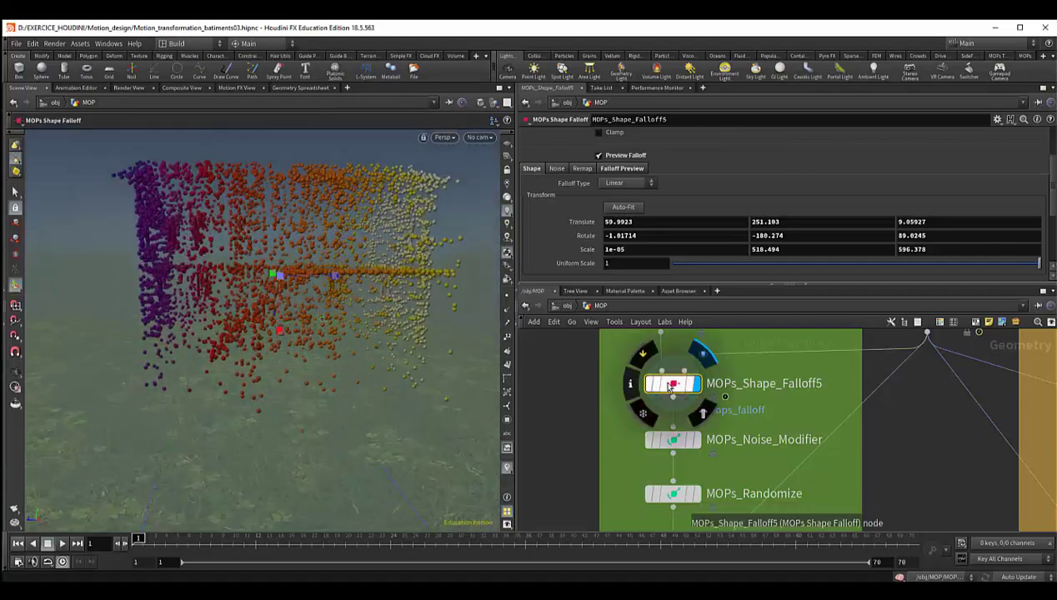
key("Escape")
mouse_move(361, 350)
left_mouse_down()
mouse_move(338, 323)
mouse_move(358, 384)
mouse_move(345, 318)
mouse_move(347, 359)
left_mouse_up()
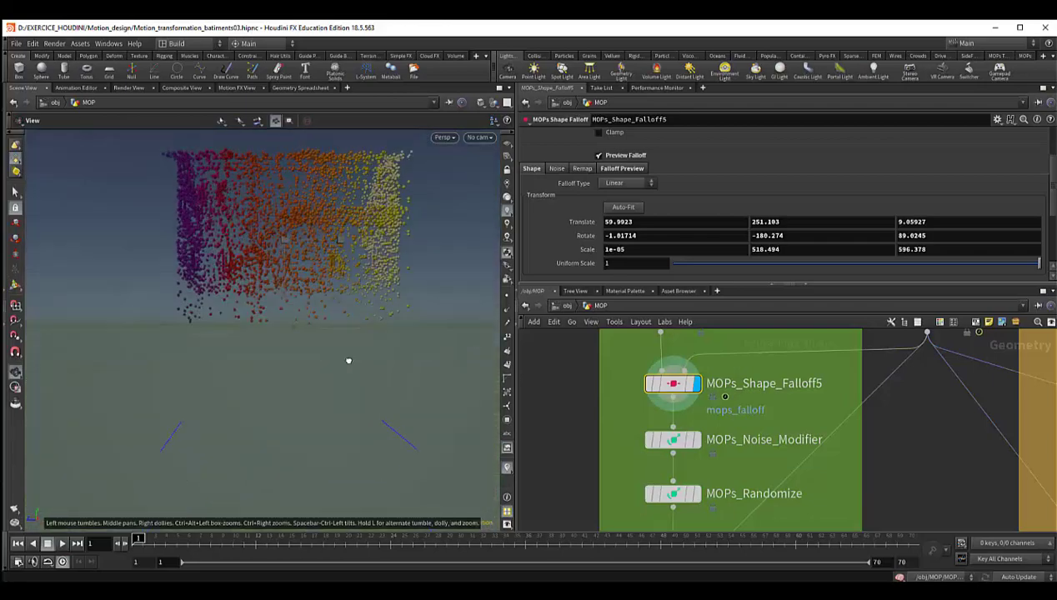
key("Return")
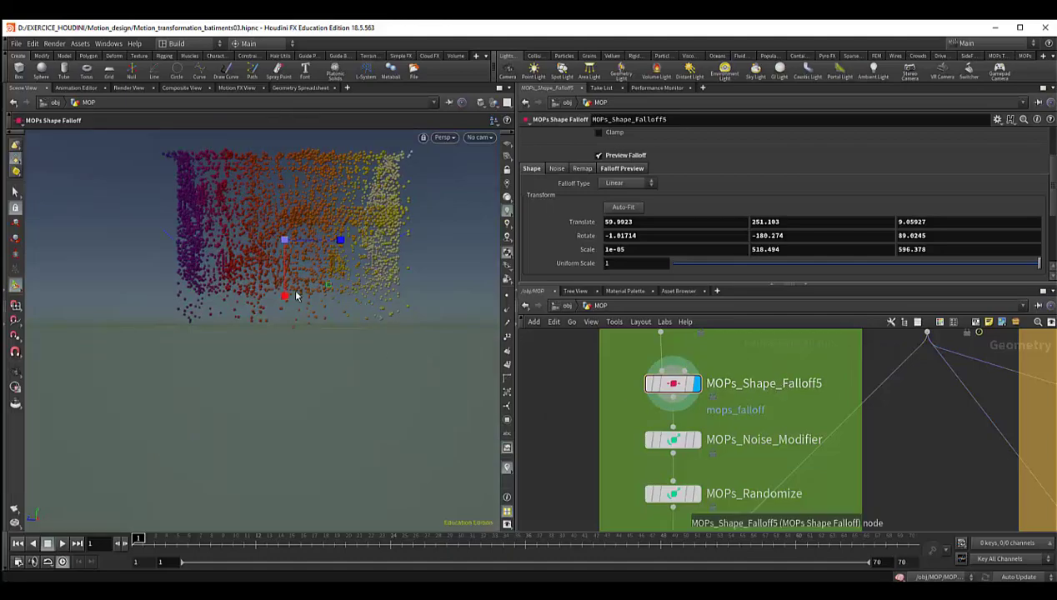
key("Escape")
mouse_move(296, 294)
left_mouse_down()
mouse_move(318, 295)
mouse_move(277, 260)
mouse_move(287, 335)
left_mouse_up()
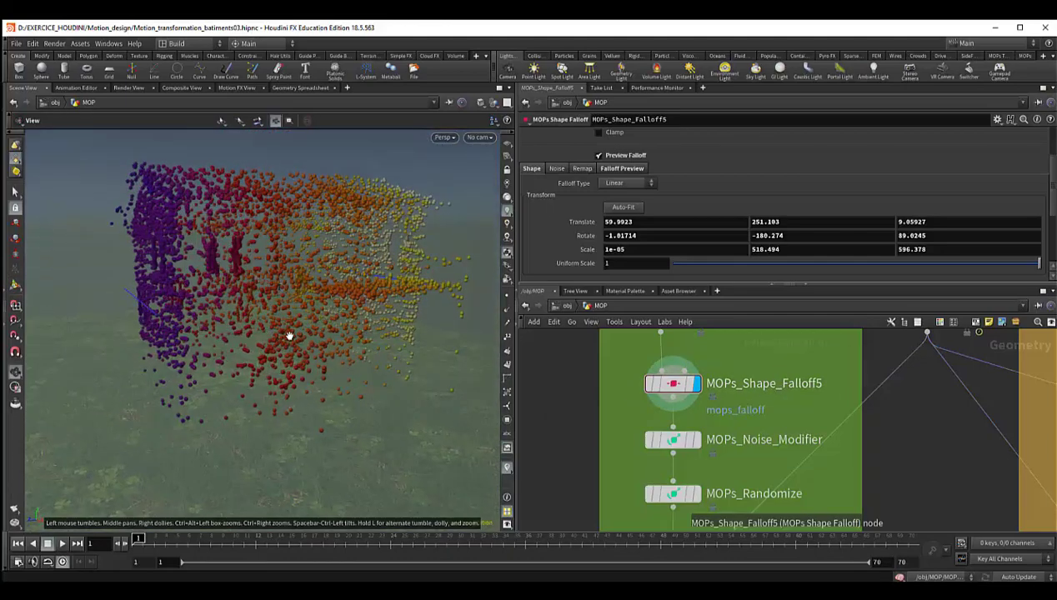
key("Return")
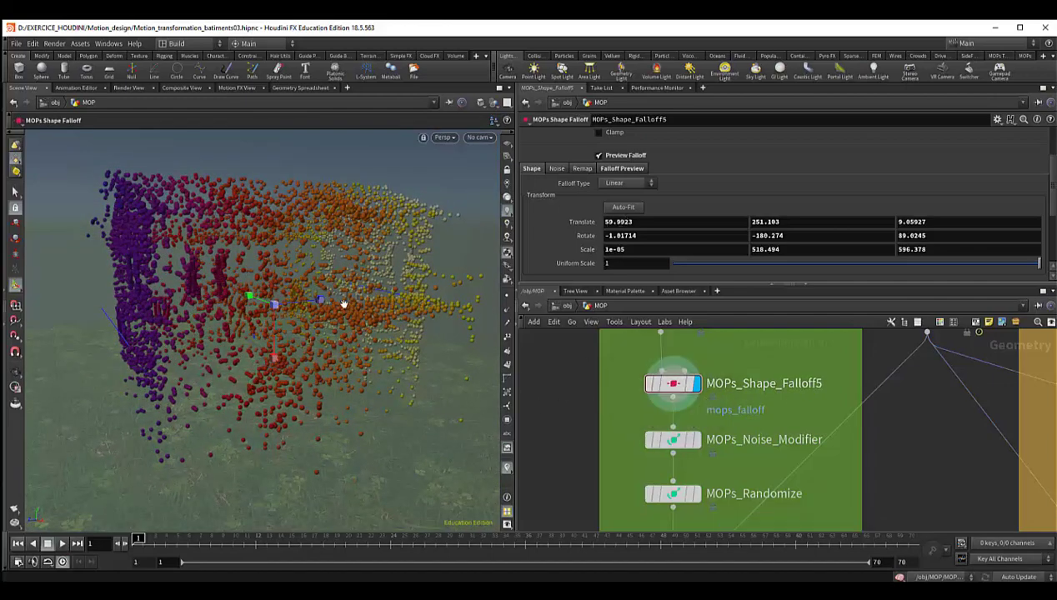
key("Escape")
mouse_move(343, 305)
left_mouse_down()
mouse_move(273, 299)
mouse_move(328, 305)
left_mouse_up()
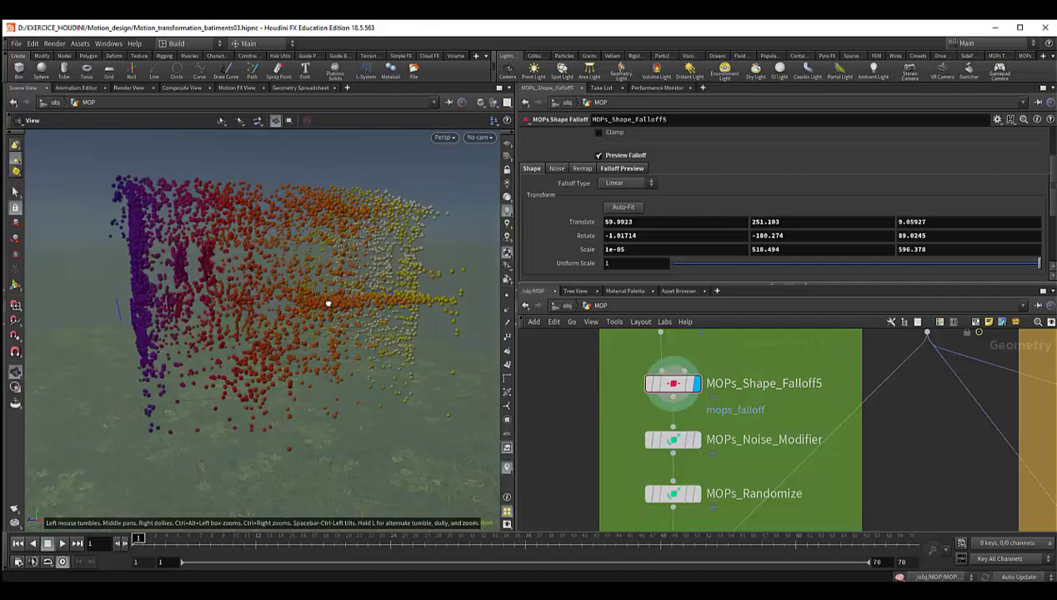
key("Return")
mouse_move(433, 325)
left_mouse_down()
mouse_move(338, 318)
mouse_move(318, 330)
left_mouse_up()
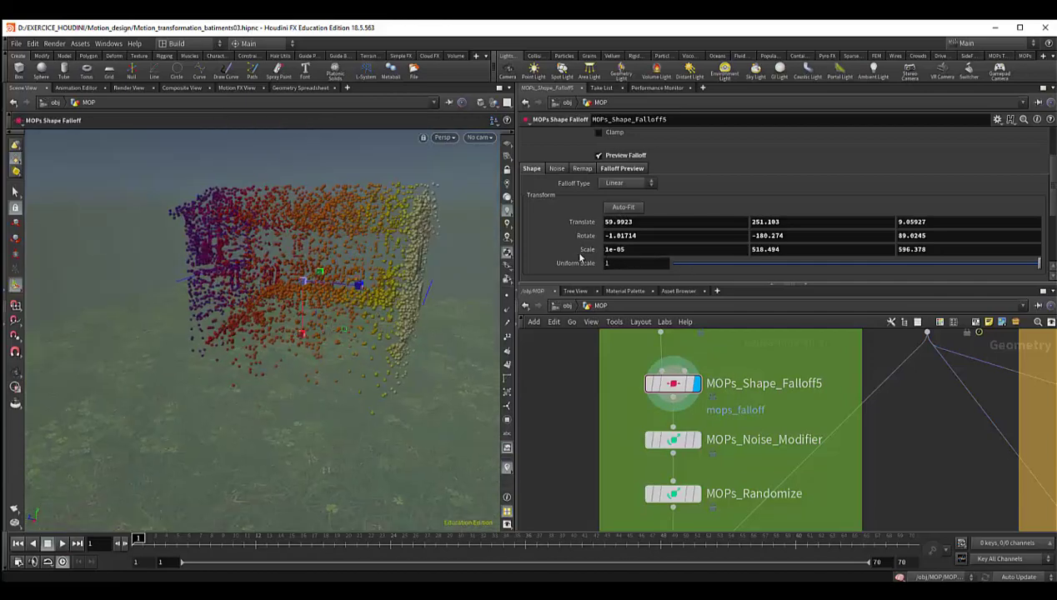
left_click(635, 250)
- Set MOPs_Shape_Falloff5's Scale X to 150 and check the resized falloff in the viewport
double_click(614, 249)
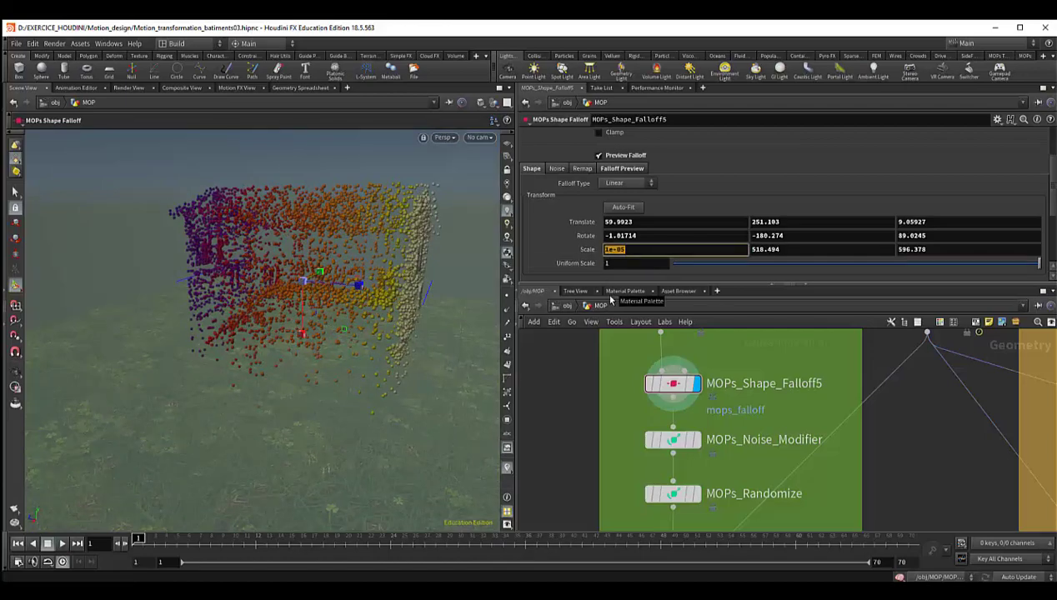
type("15")
key("Return")
key("Escape")
mouse_move(316, 303)
left_mouse_down()
mouse_move(380, 299)
mouse_move(353, 285)
left_mouse_up()
key("Return")
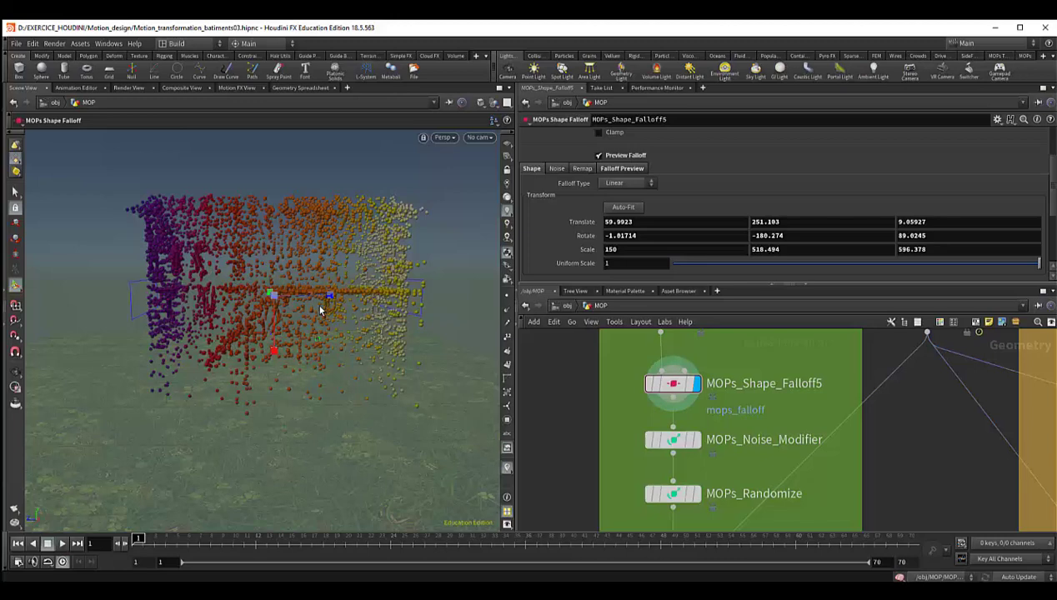
- Slide the falloff box across the cabin and back, ending at Translate 59.9072, 251.128, 4.24104
key("t")
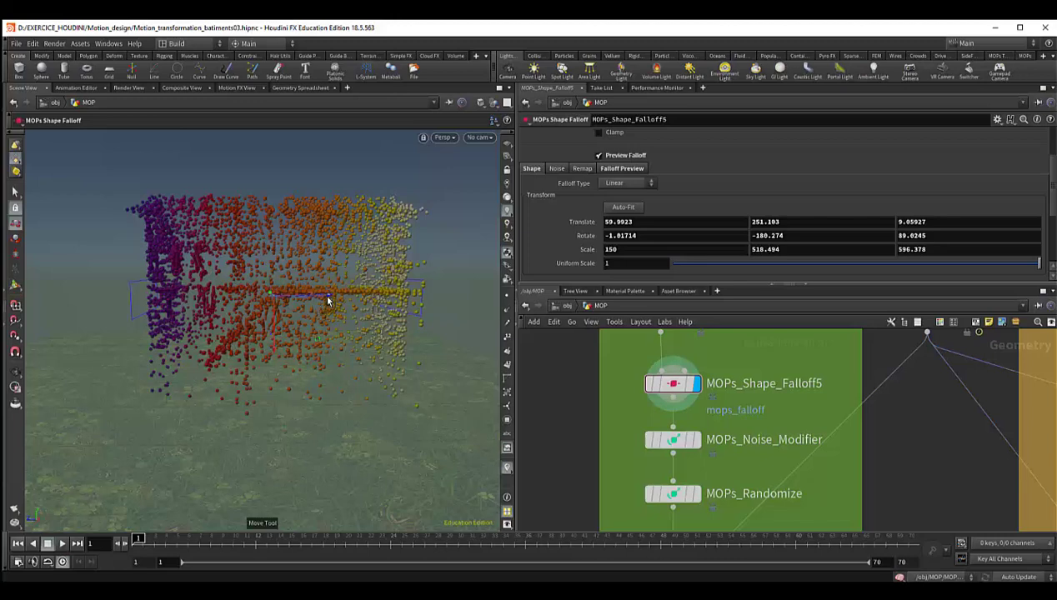
mouse_move(328, 302)
left_mouse_down()
mouse_move(131, 301)
mouse_move(492, 311)
left_mouse_up()
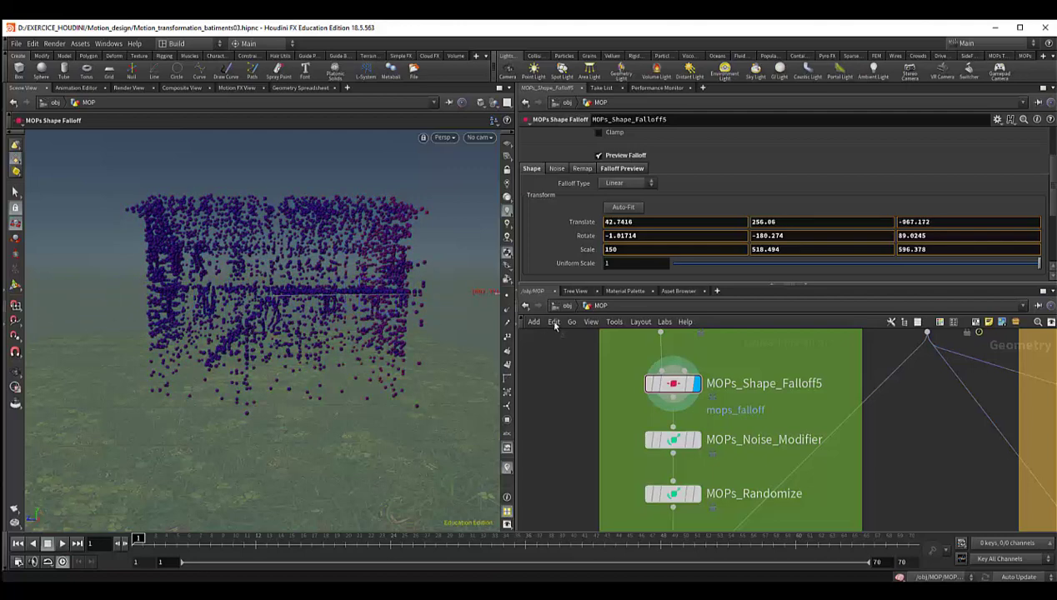
left_click_drag(555, 325, 610, 338)
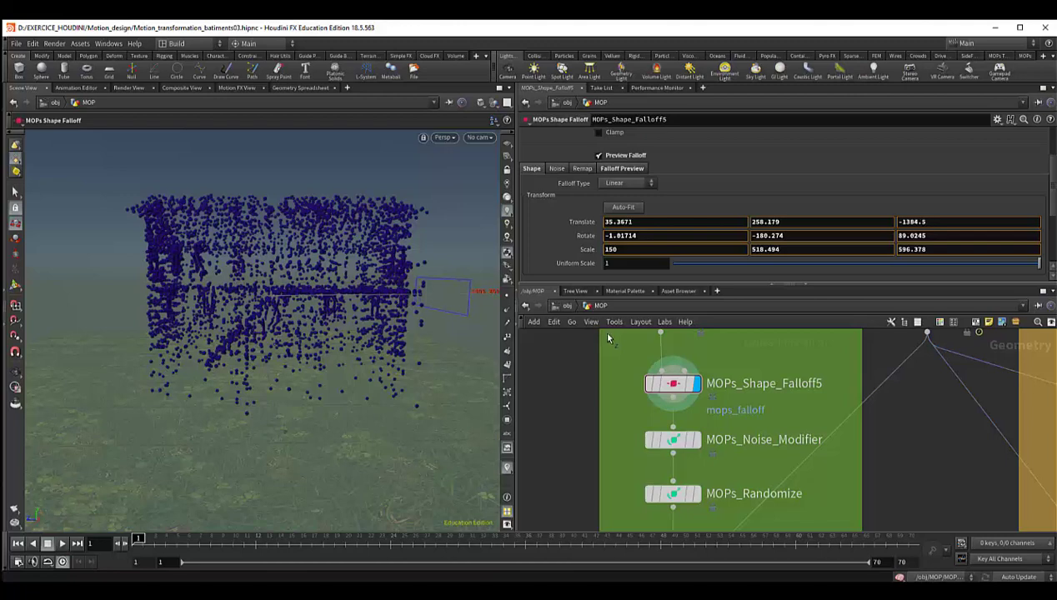
mouse_move(606, 338)
left_mouse_down()
mouse_move(34, 325)
mouse_move(319, 321)
mouse_move(330, 307)
left_mouse_up()
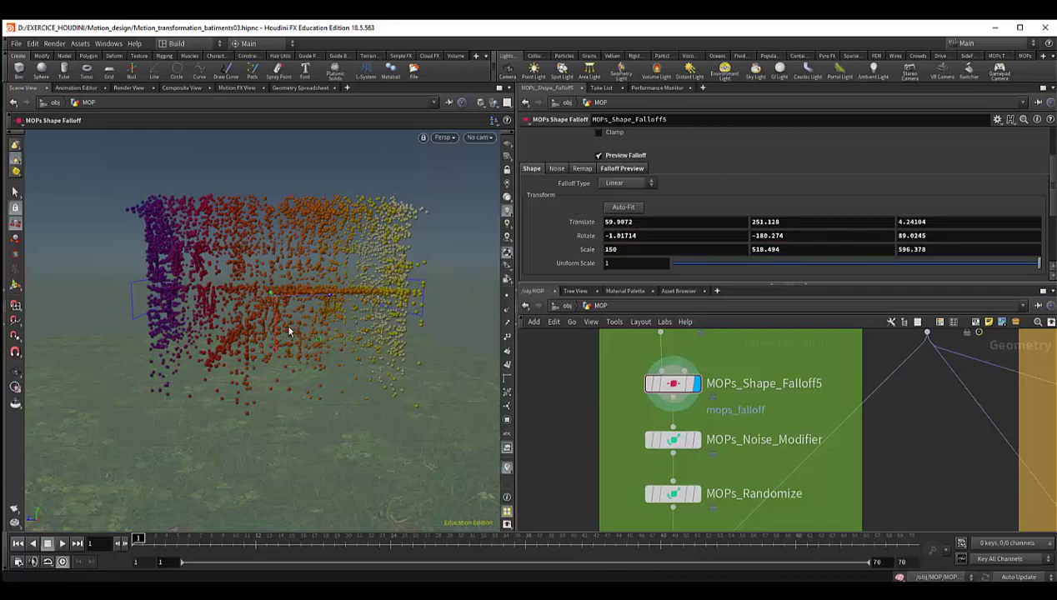
- Rotate the falloff box so its gradient runs vertically
key("e")
key("r")
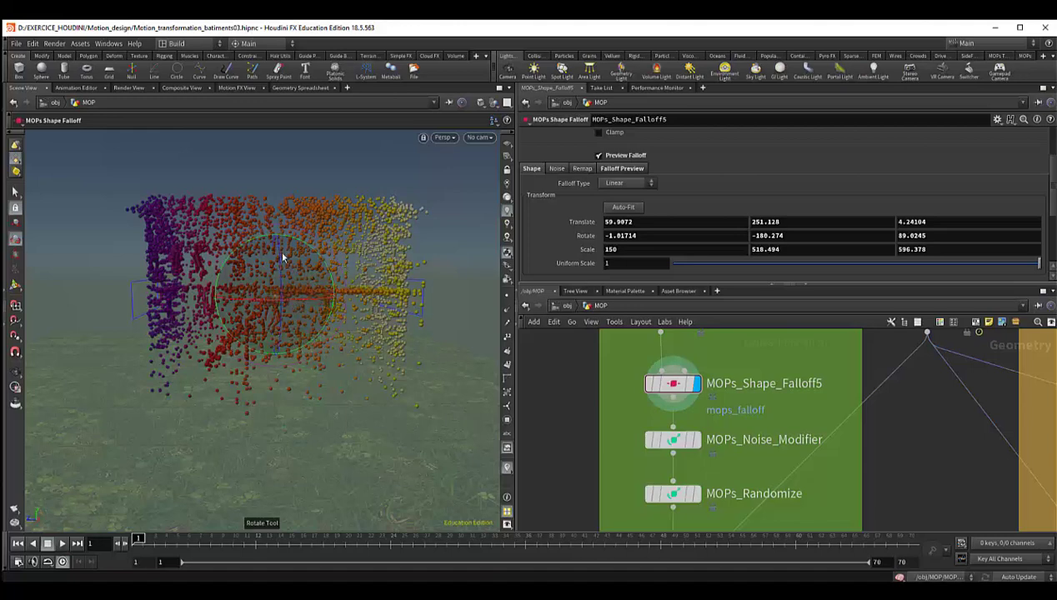
left_click_drag(258, 239, 361, 282)
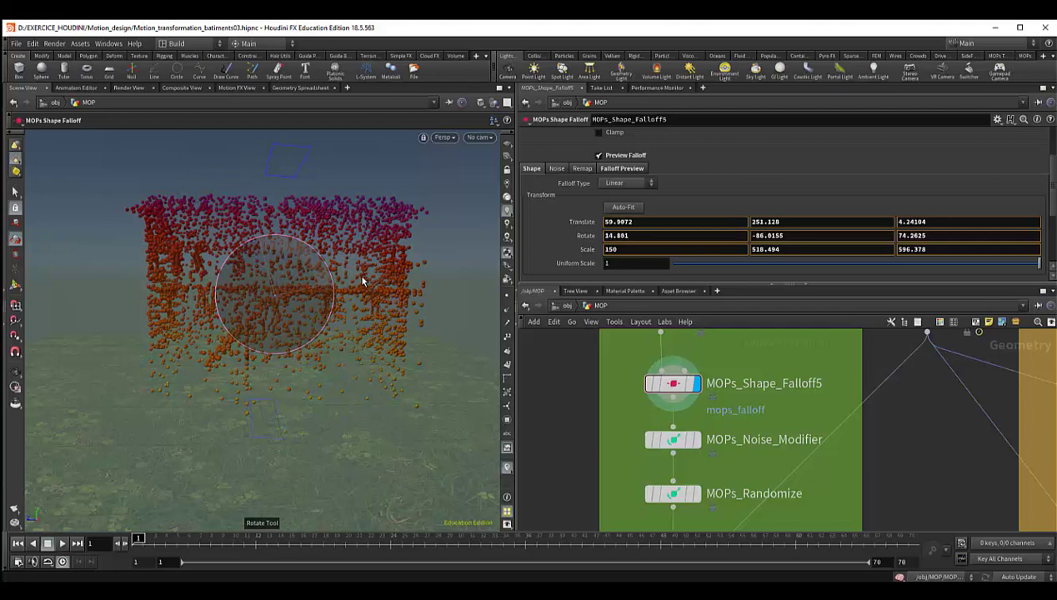
- Reposition the falloff to Translate 58.8293, 182.683, 8.85024: purple on top, orange below
key("t")
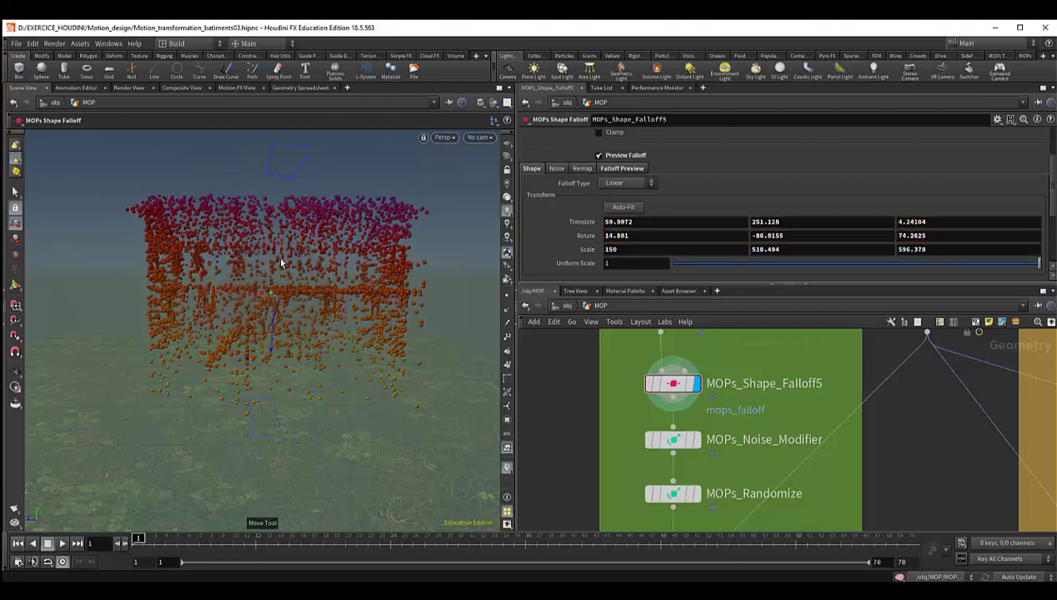
left_click_drag(273, 350, 268, 568)
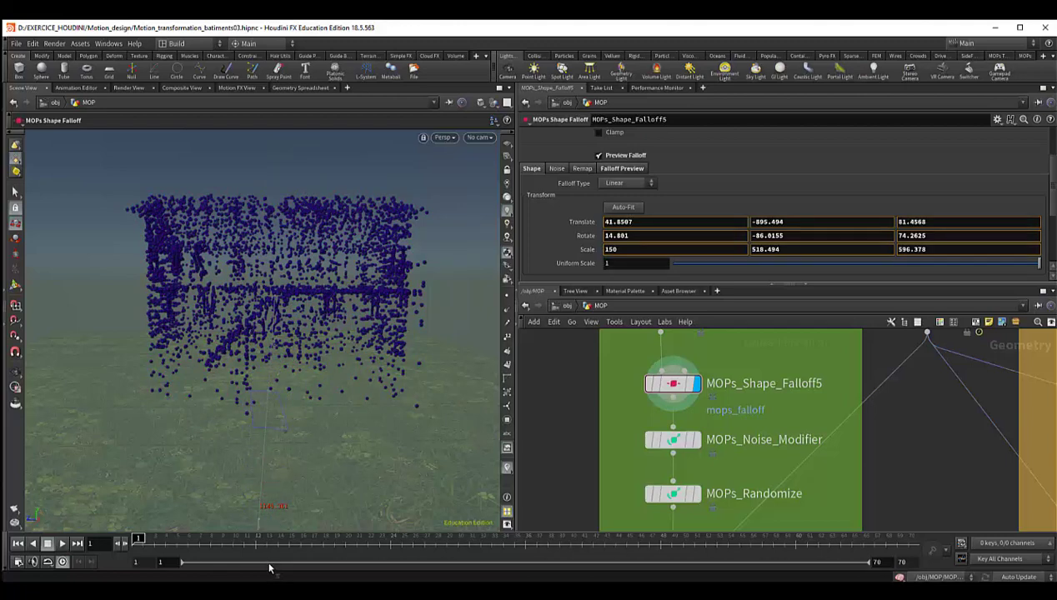
left_click_drag(269, 567, 303, 149)
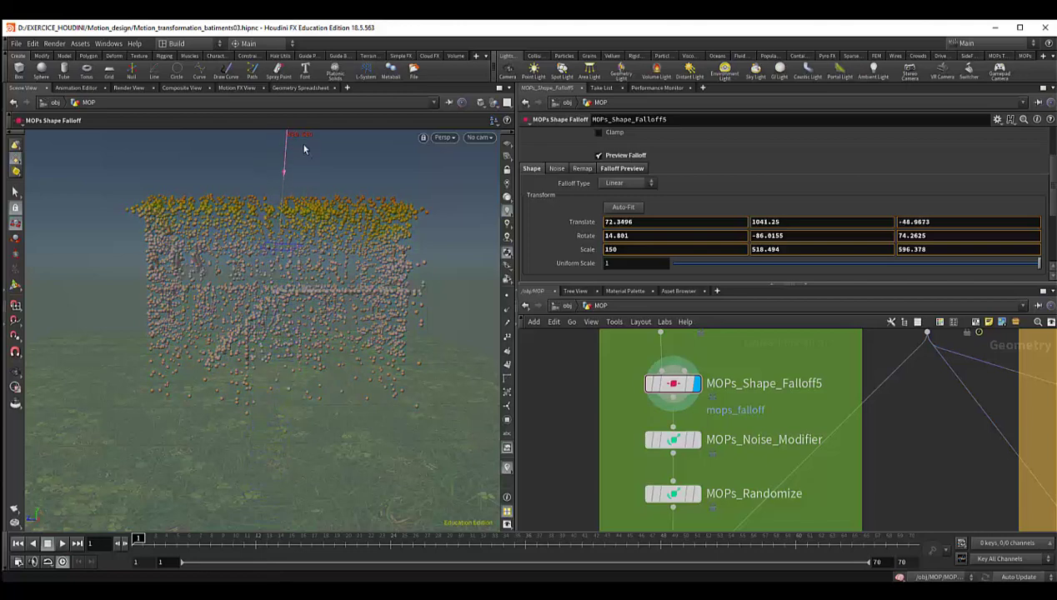
left_click_drag(304, 149, 299, 295)
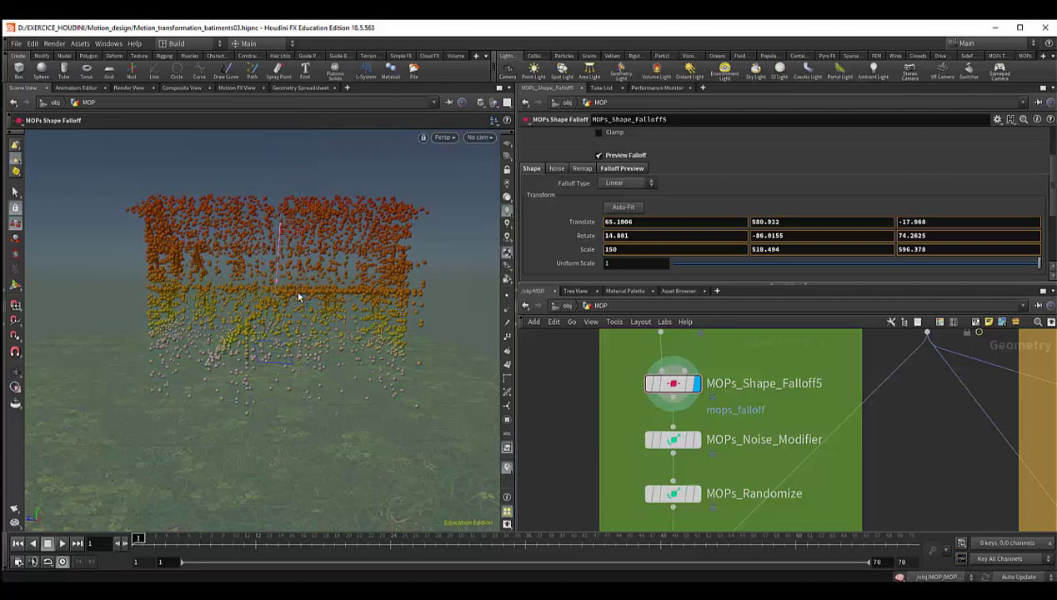
mouse_move(295, 281)
left_mouse_down()
mouse_move(293, 492)
mouse_move(307, 236)
mouse_move(325, 157)
mouse_move(315, 179)
mouse_move(336, 203)
mouse_move(344, 265)
mouse_move(330, 435)
mouse_move(355, 282)
mouse_move(366, 374)
left_mouse_up()
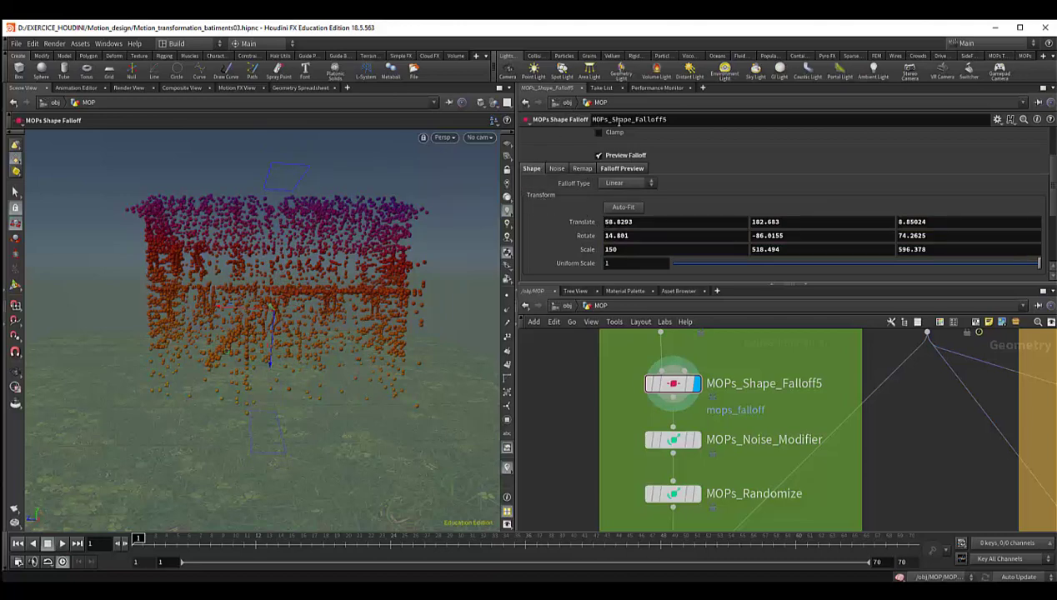
- Add a MOPs Transform Falloff node beside MOPs_Convert and wire it into MOPs_Shape_Falloff5
middle_click_drag(781, 393, 770, 491)
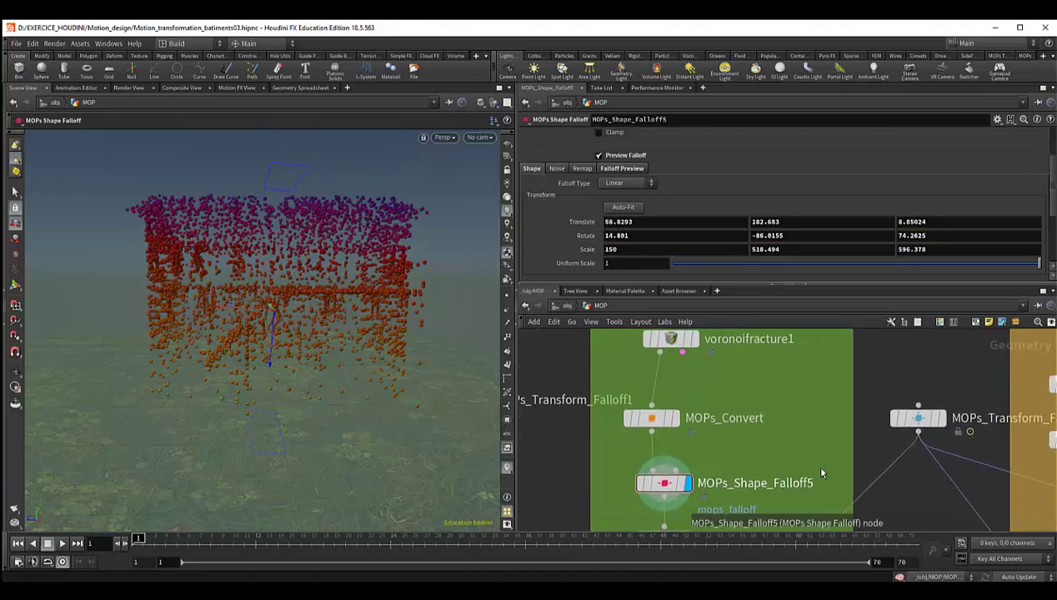
mouse_move(918, 418)
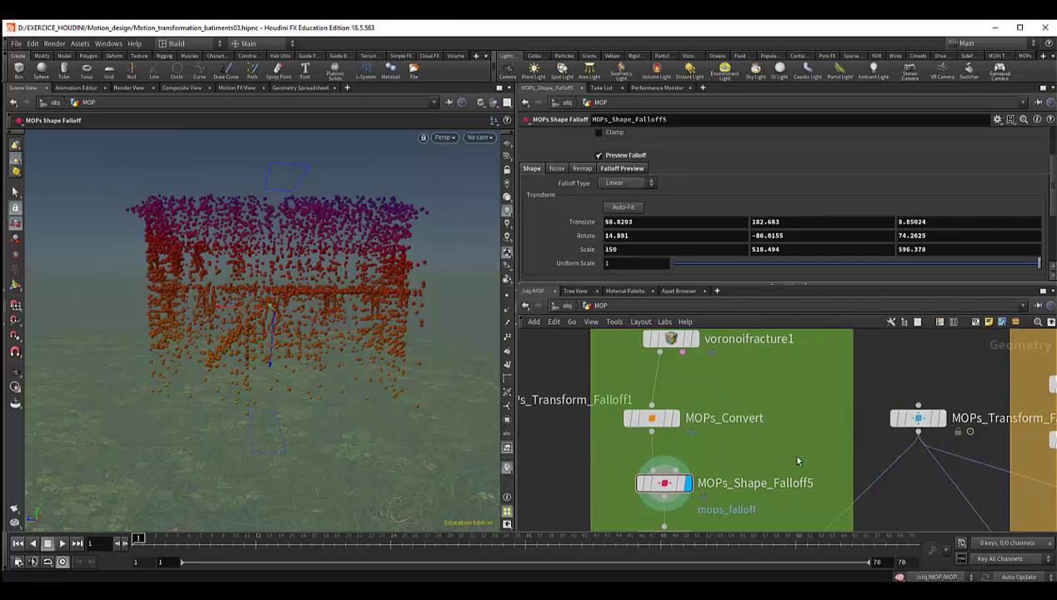
key("Tab")
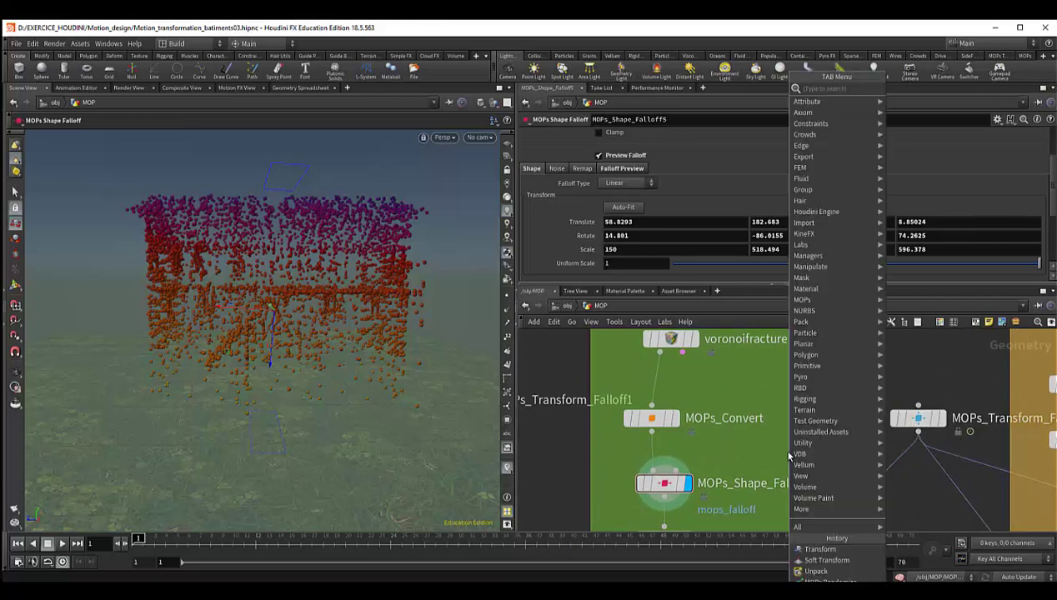
type("mop")
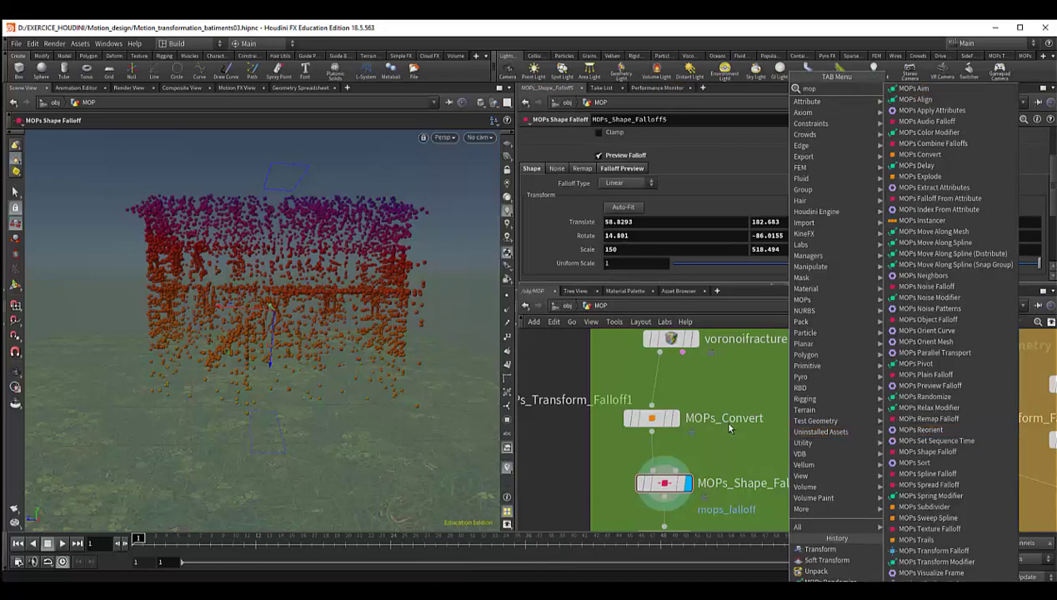
type(" tr")
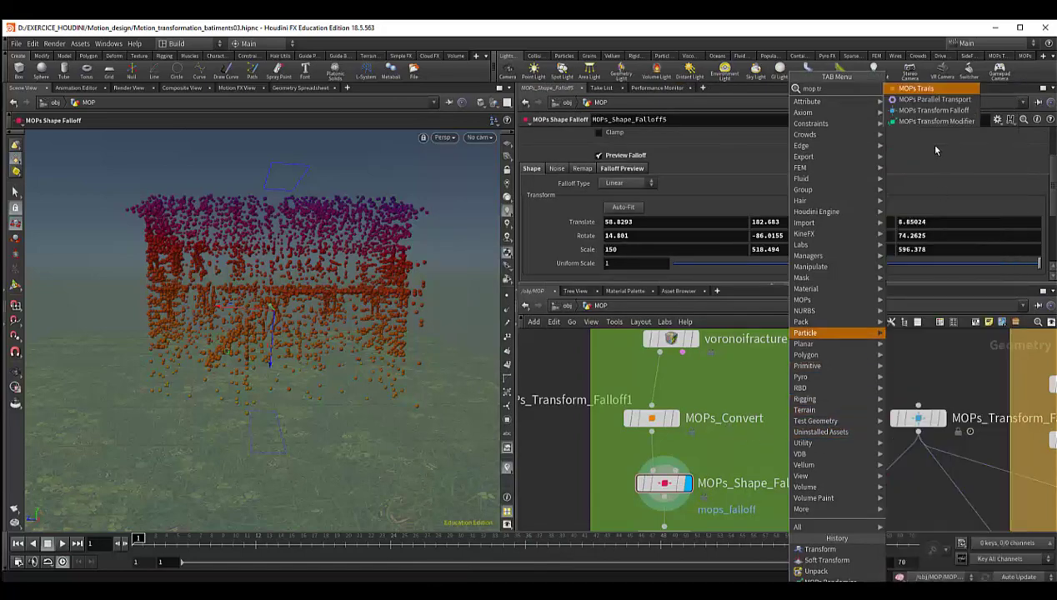
left_click(933, 111)
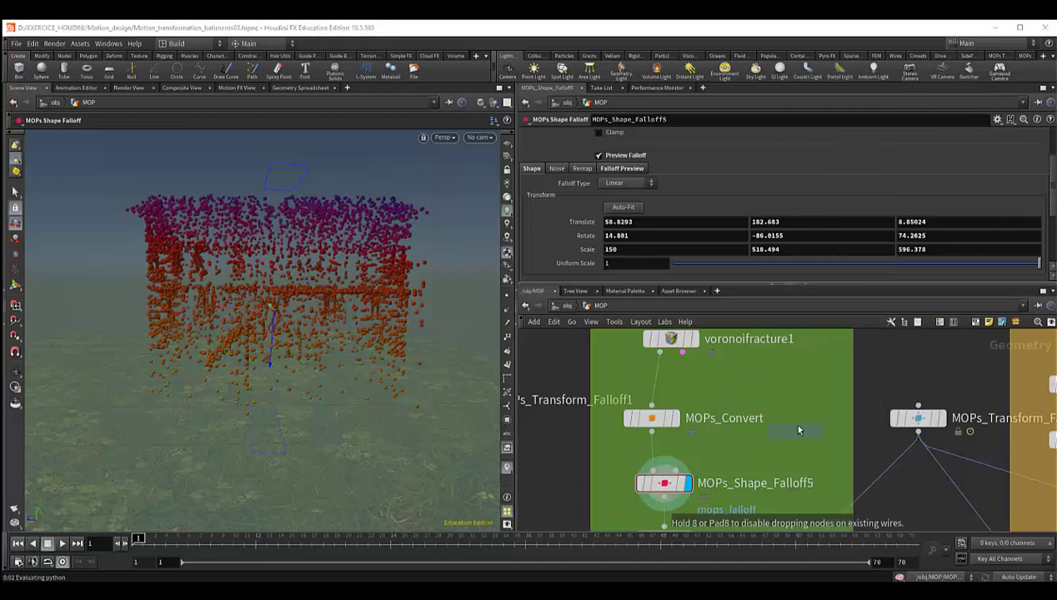
left_click(788, 388)
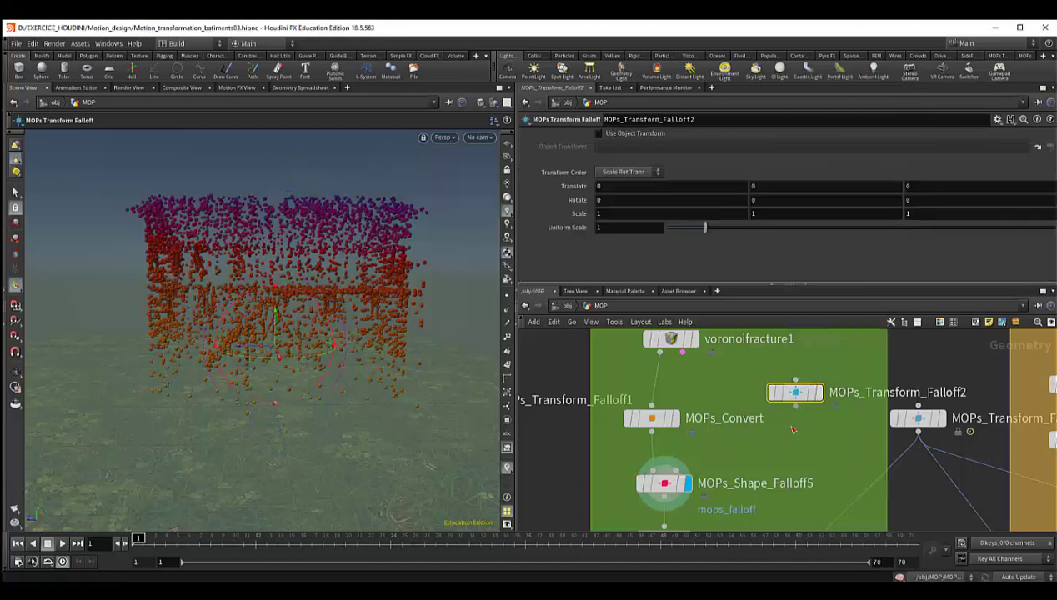
left_click_drag(795, 407, 719, 472)
left_click(665, 475)
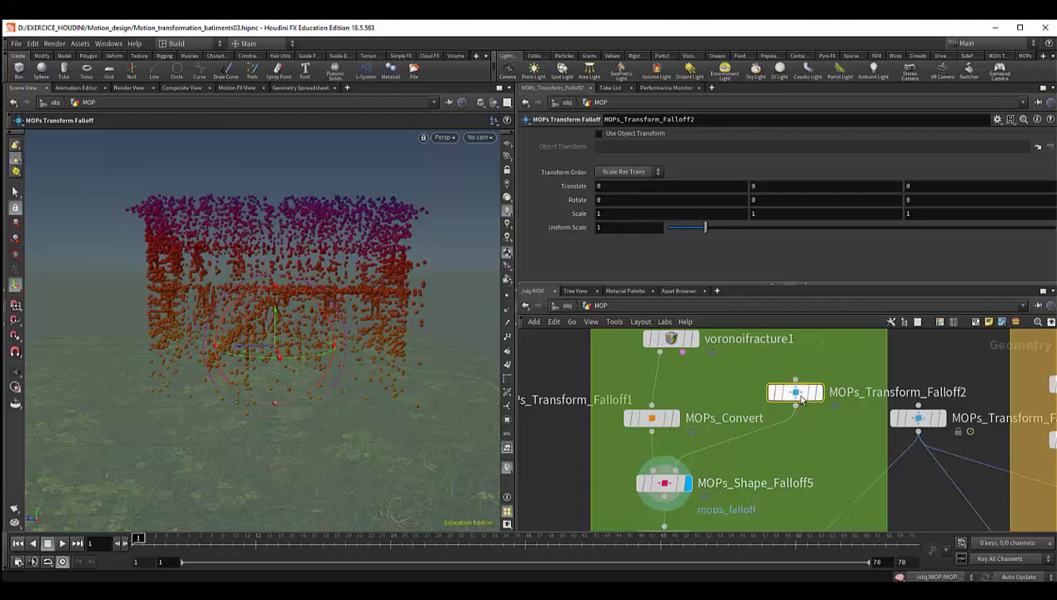
left_click_drag(802, 397, 804, 412)
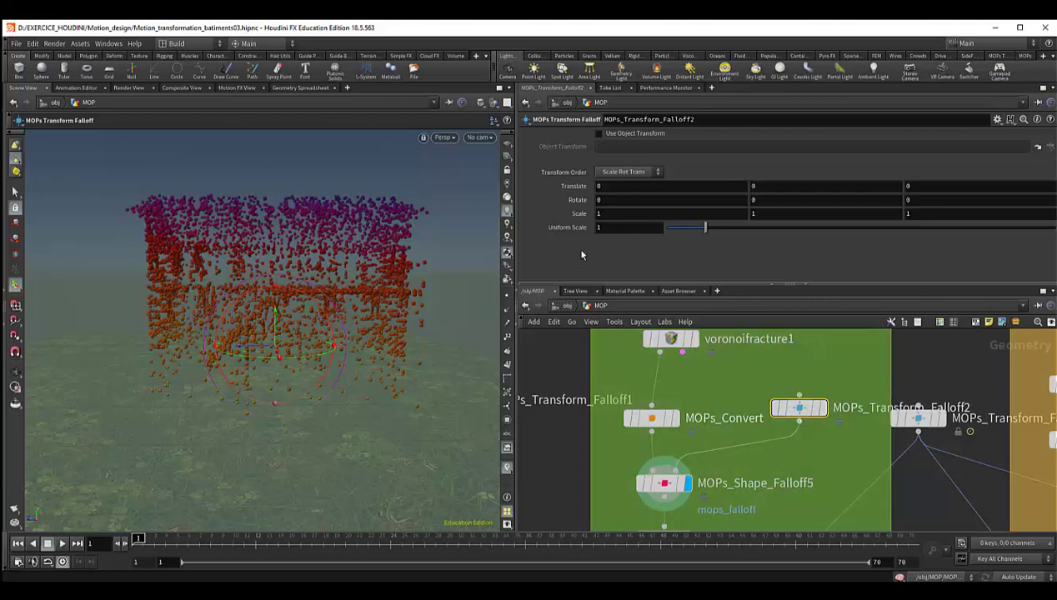
- Show MOPs_Shape_Falloff5's parameters and orbit the point cloud to inspect the falloff
left_click(664, 482)
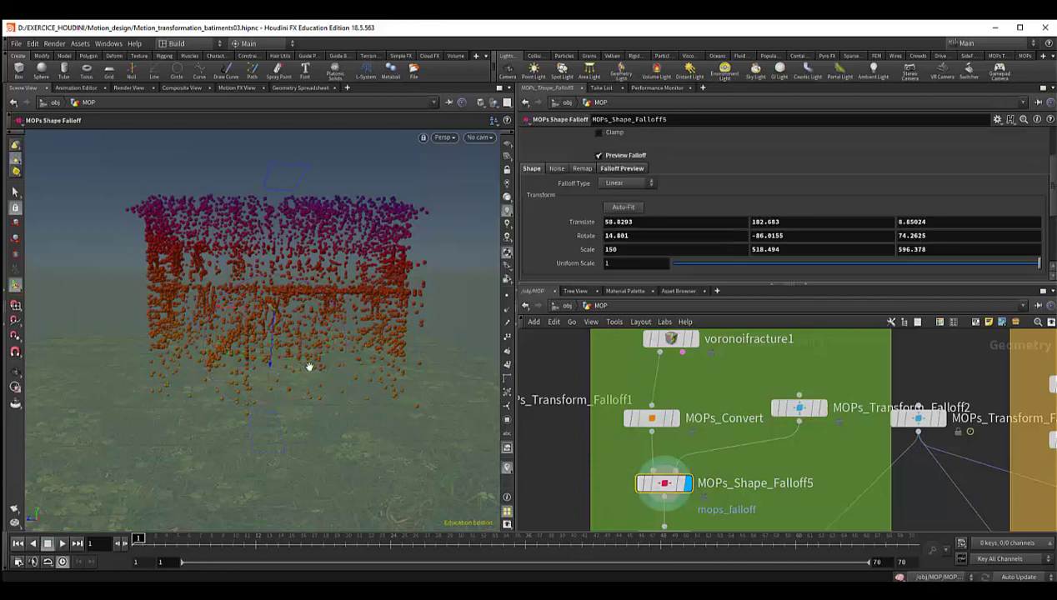
key("Escape")
mouse_move(307, 366)
left_mouse_down()
mouse_move(344, 356)
mouse_move(344, 338)
mouse_move(306, 358)
left_mouse_up()
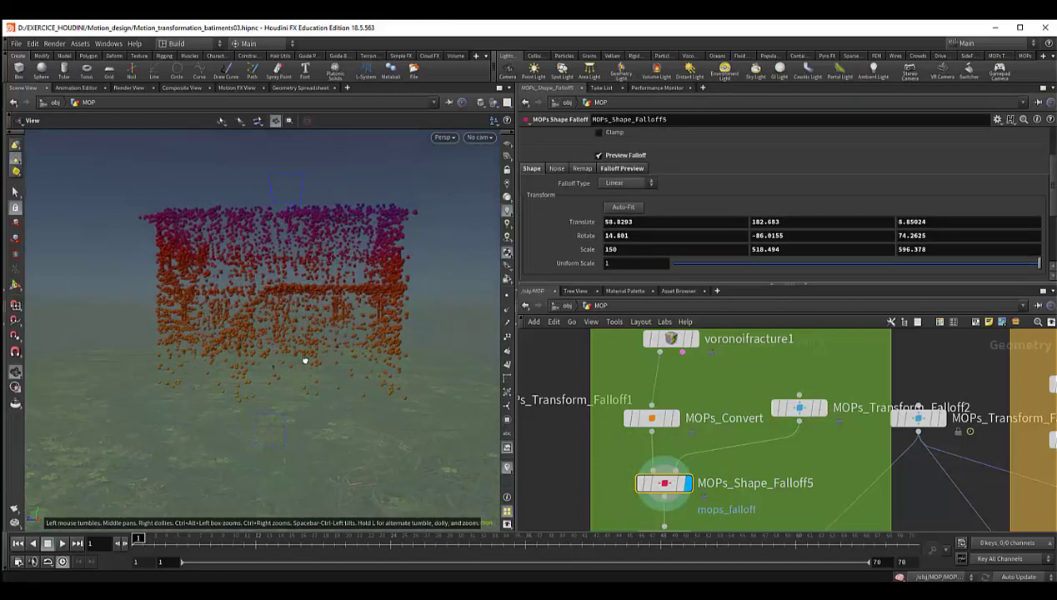
key("Return")
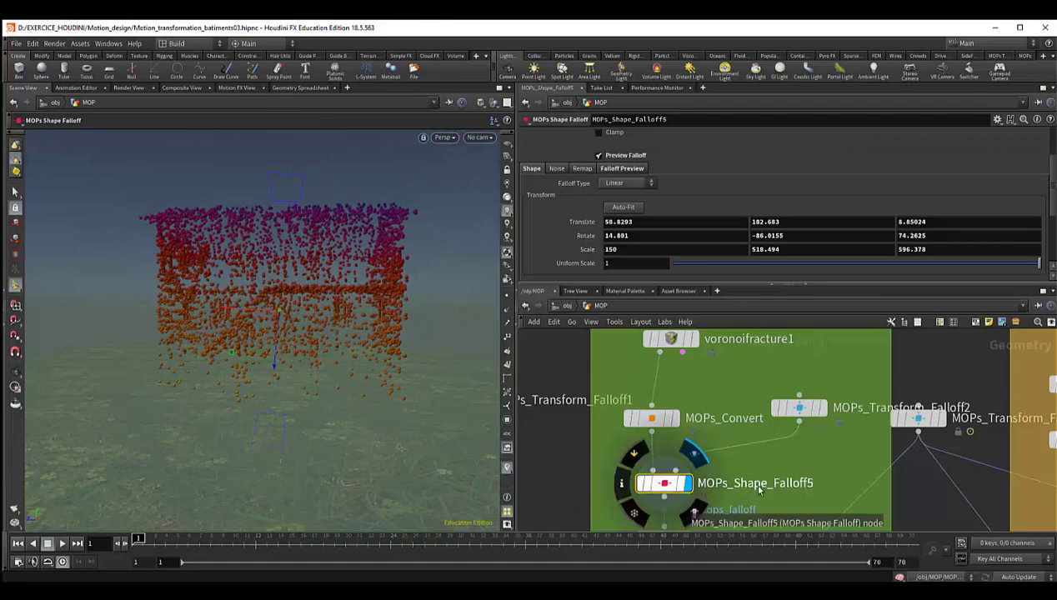
key("Escape")
mouse_move(325, 385)
left_mouse_down()
mouse_move(327, 398)
mouse_move(457, 418)
left_mouse_up()
key("Return")
- Keyframe MOPs_Transform_Falloff2's Translate, then raise it and key Y 1356.81 at frame 25
left_click(805, 417)
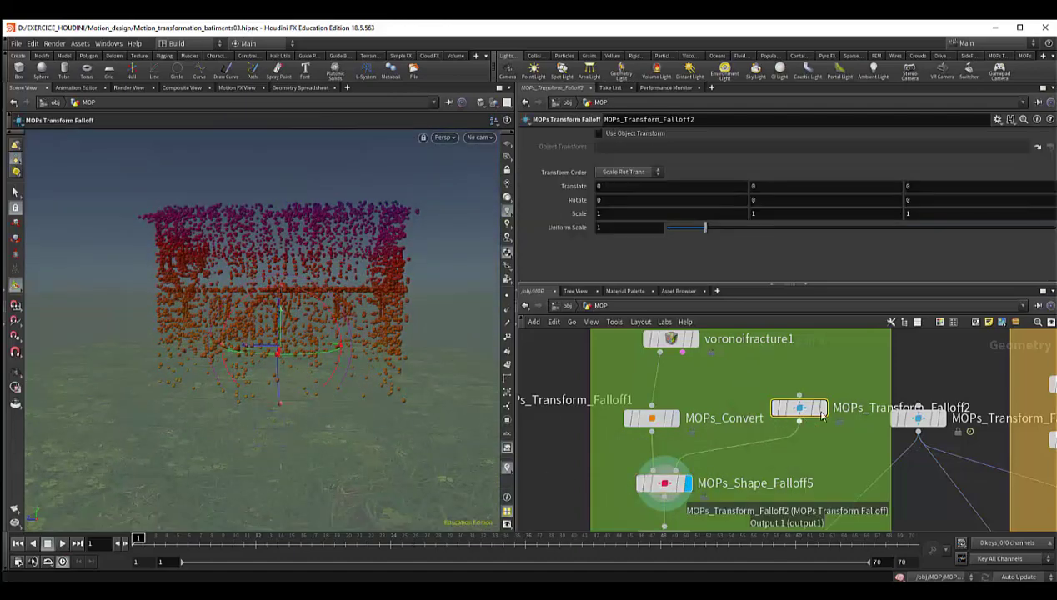
left_click_drag(805, 417, 798, 395)
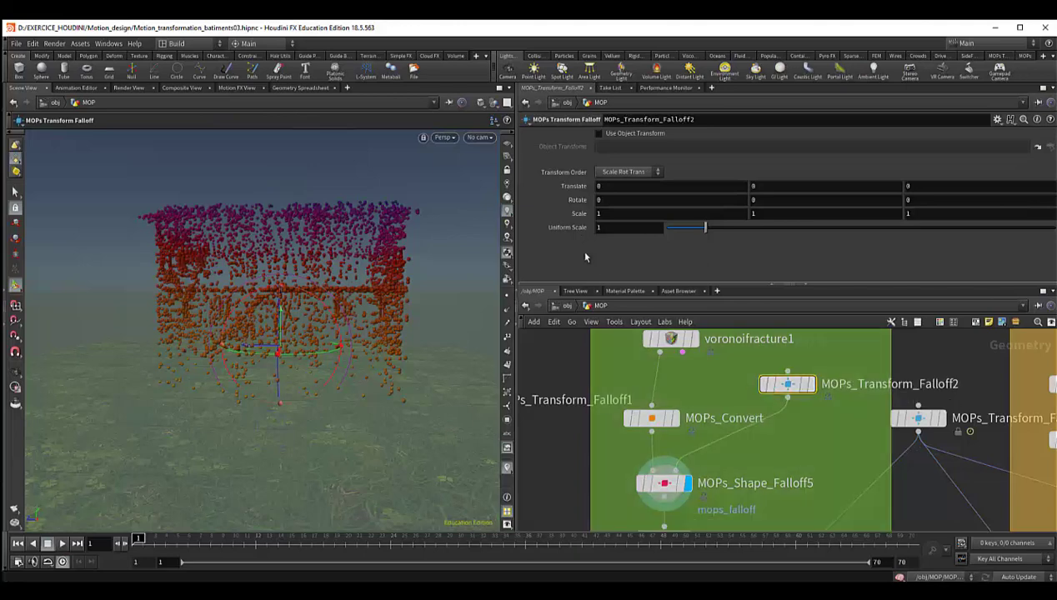
right_click(573, 188)
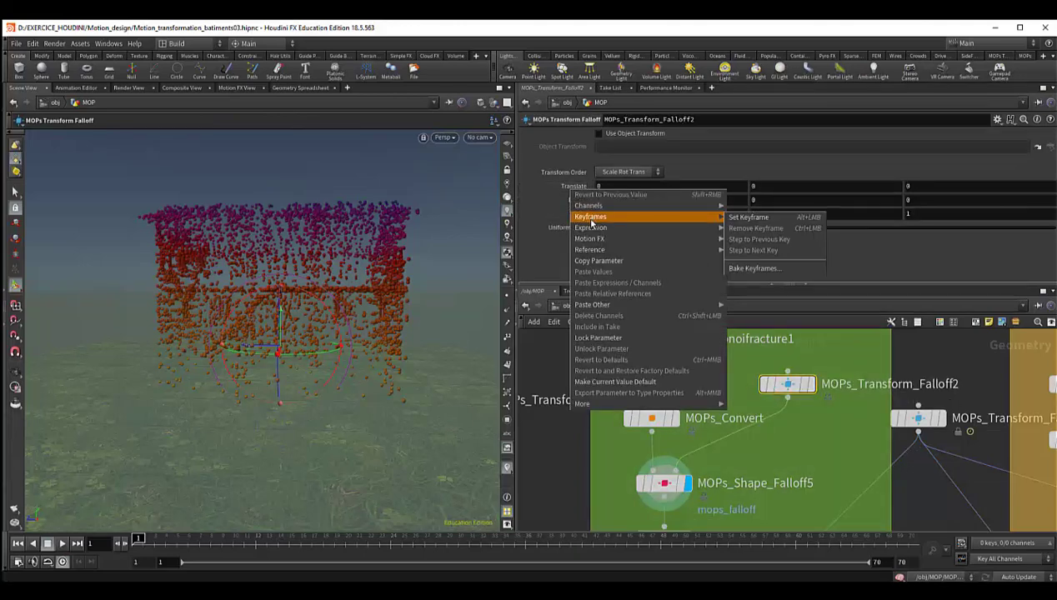
left_click(732, 216)
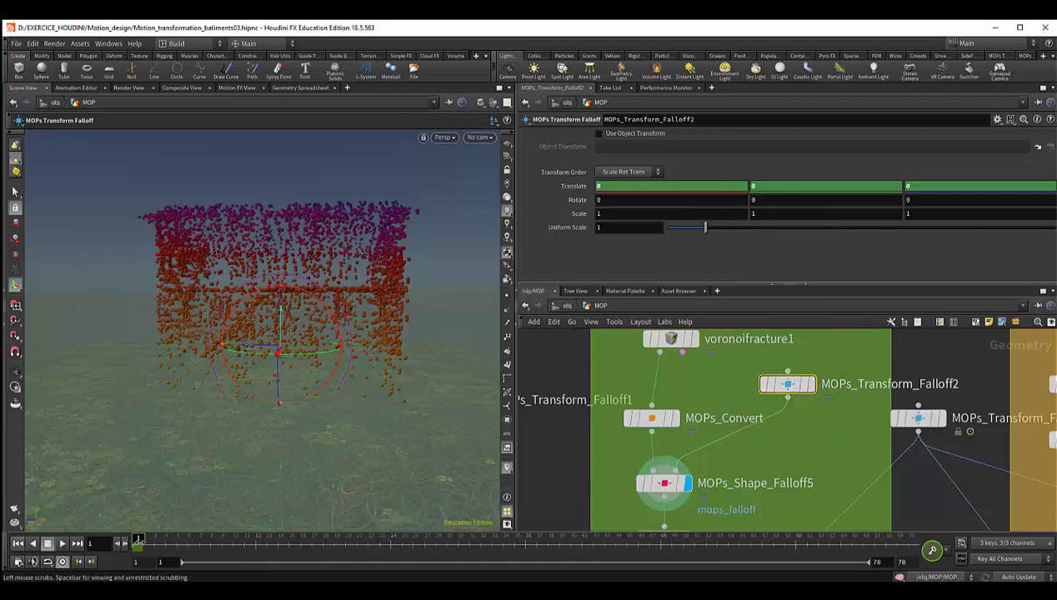
left_click_drag(138, 539, 402, 539)
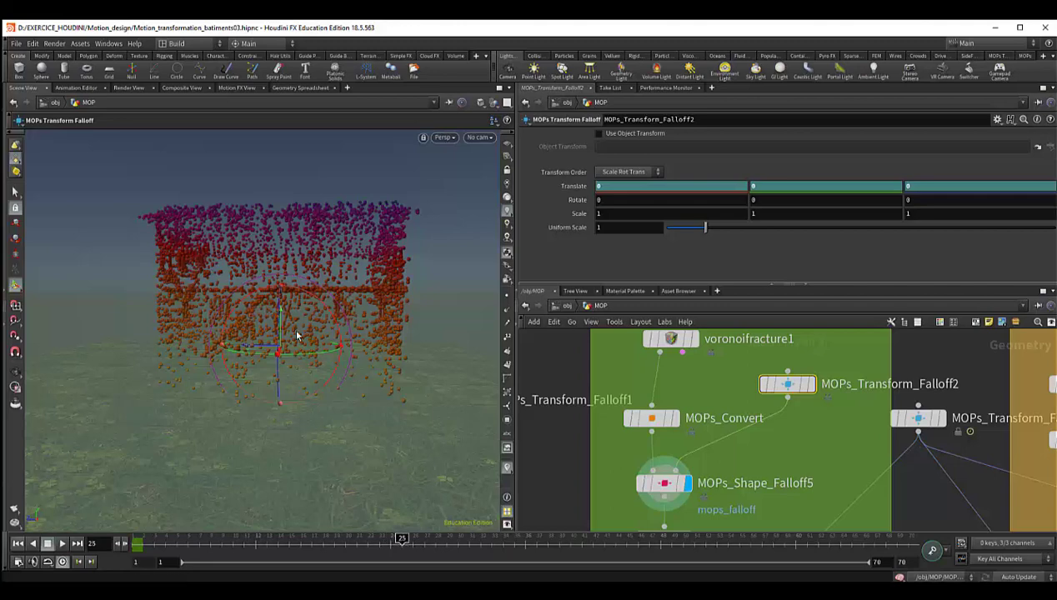
mouse_move(284, 314)
left_mouse_down()
mouse_move(307, 23)
mouse_move(312, 47)
left_mouse_up()
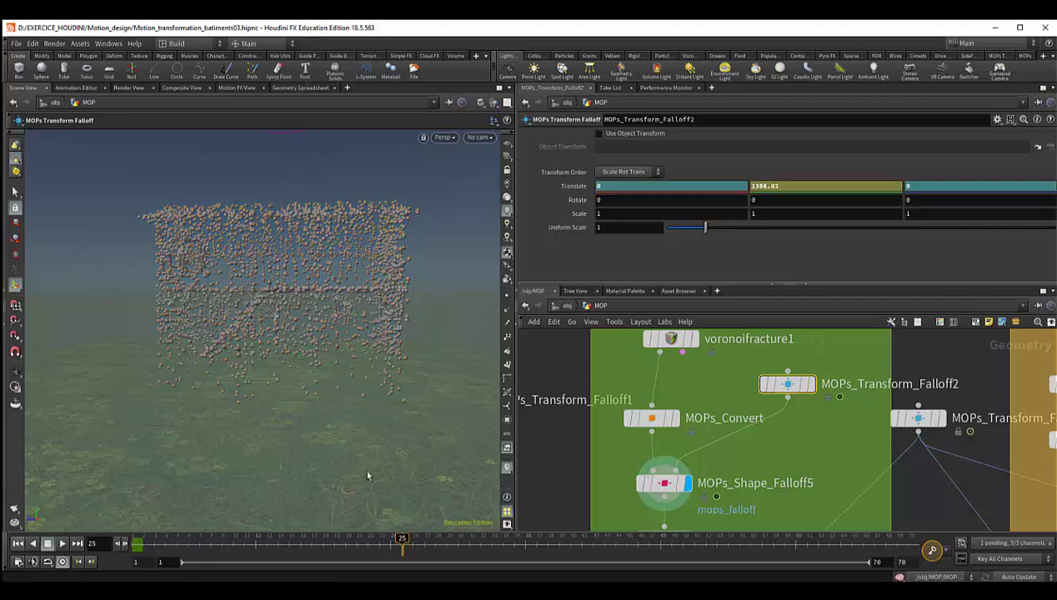
left_click(932, 550)
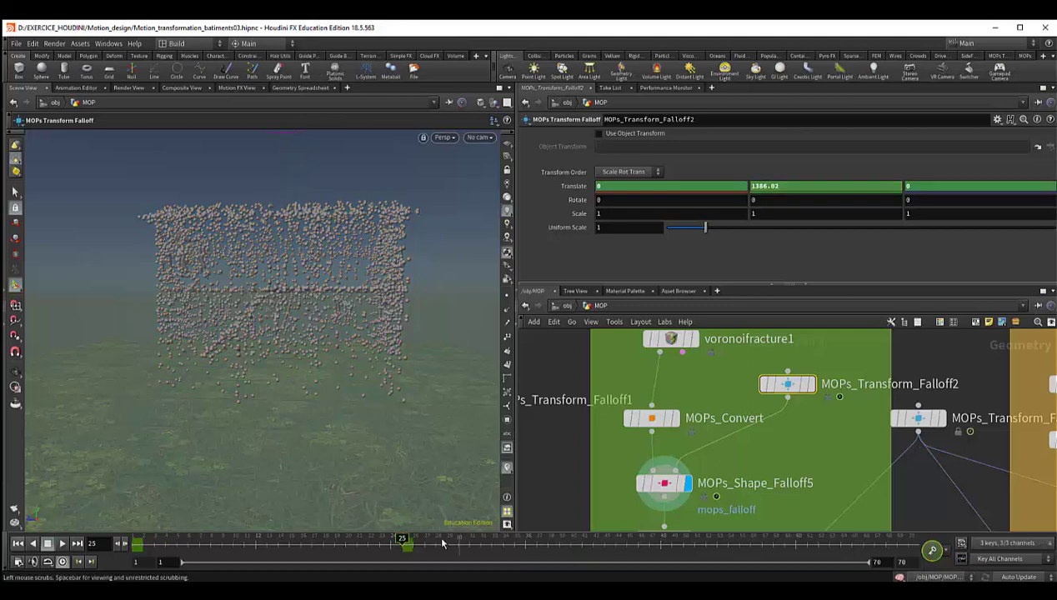
- Set the falloff's Translate Y to -912.795 at frame 1 and scrub through the animation
left_click(139, 538)
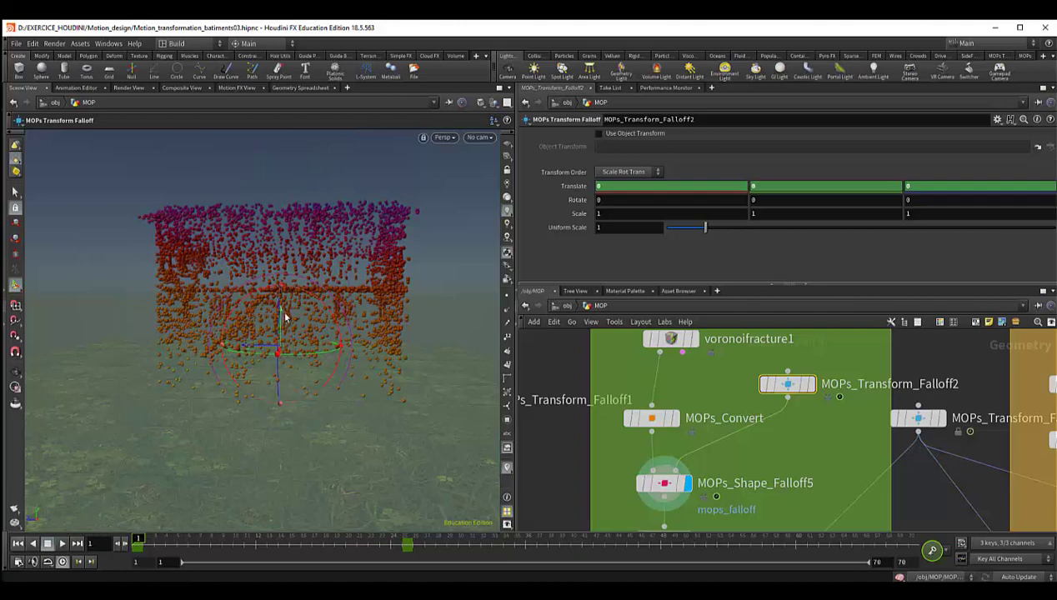
left_click_drag(282, 312, 261, 486)
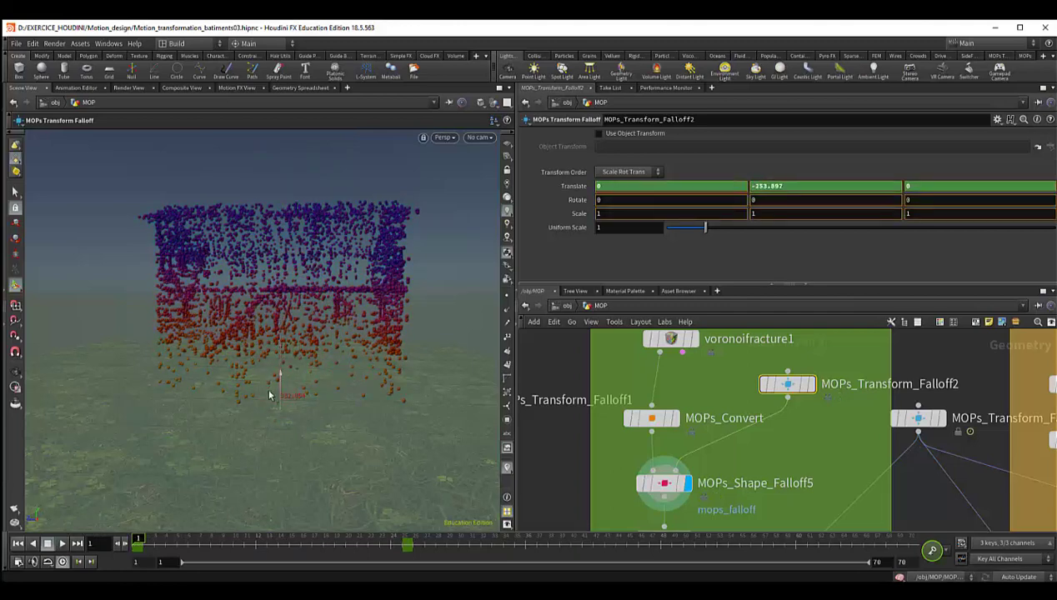
left_click_drag(264, 534, 265, 476)
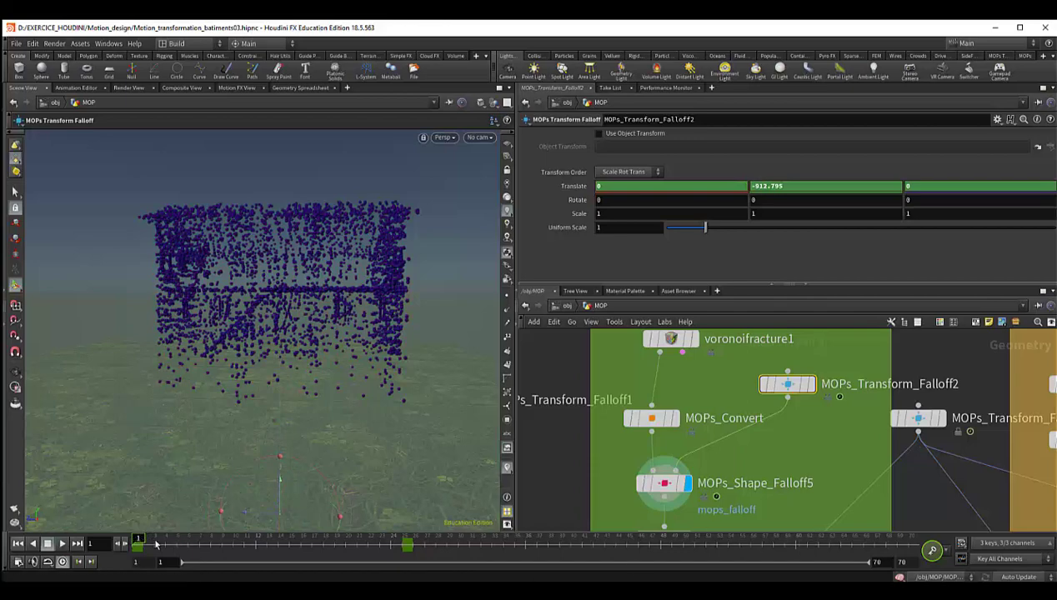
left_click(244, 539)
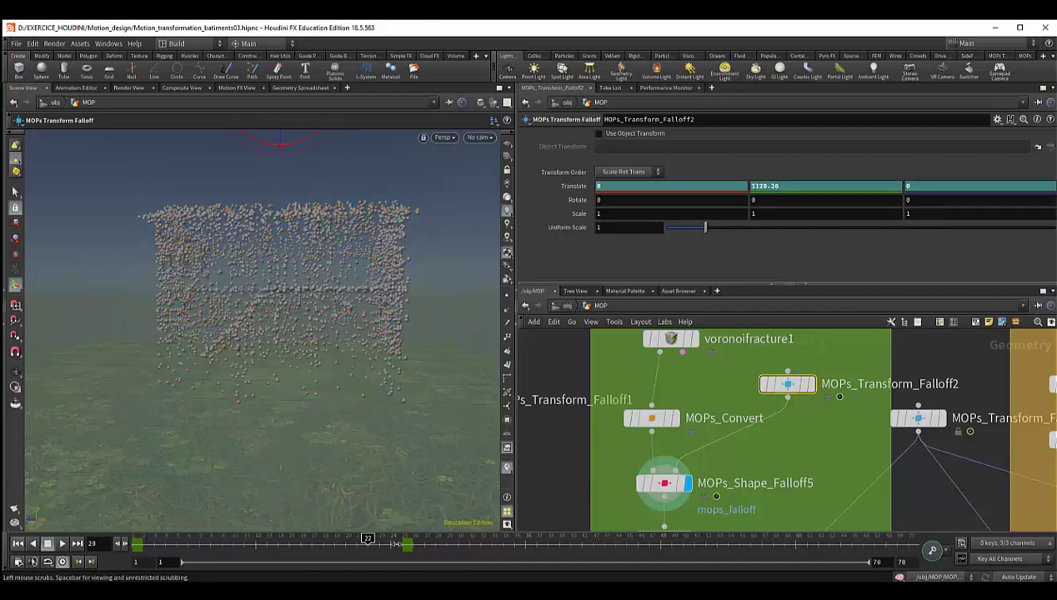
left_click_drag(243, 538, 137, 539)
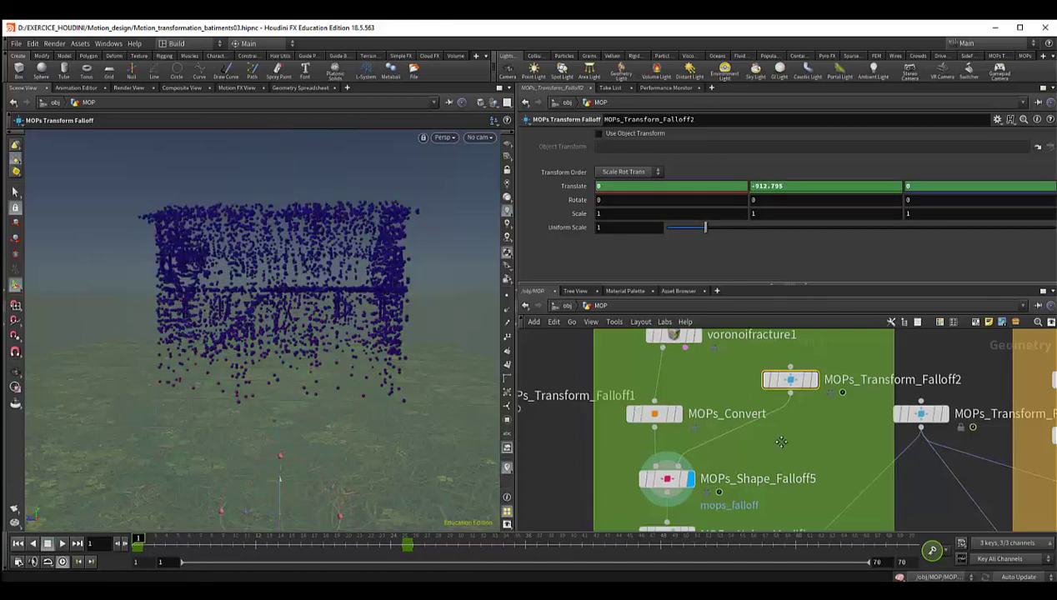
middle_click_drag(696, 469, 703, 437)
- Turn off Preview Falloff on MOPs_Shape_Falloff5
left_click(663, 386)
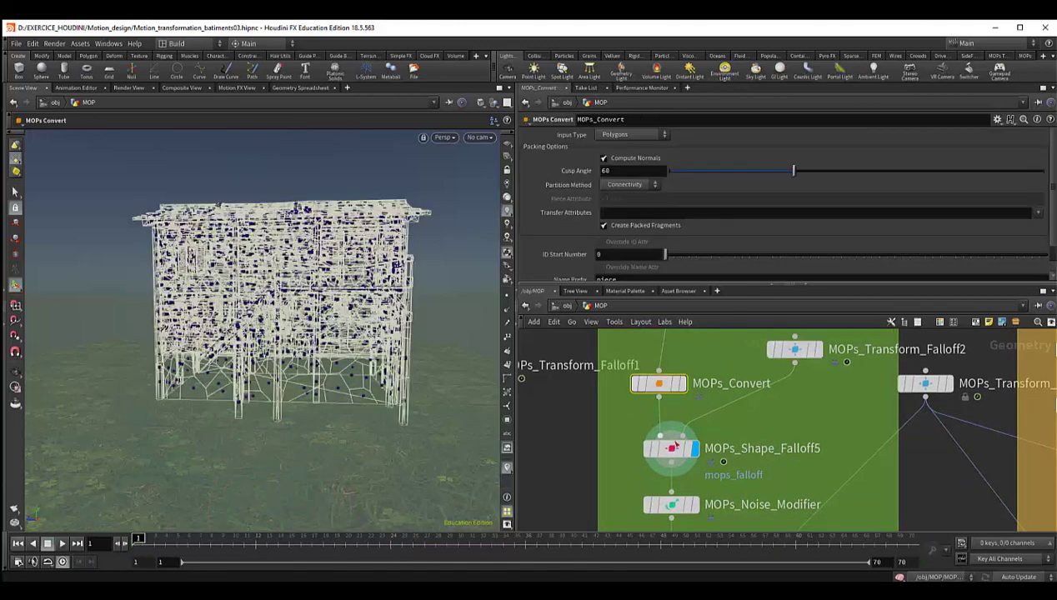
left_click(683, 450)
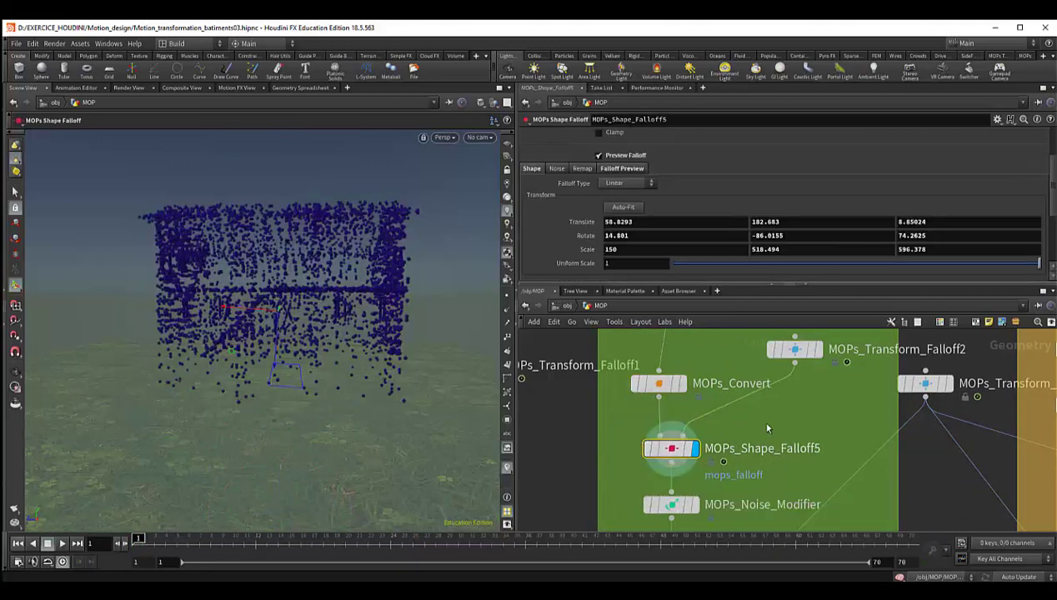
middle_click_drag(680, 456, 694, 459)
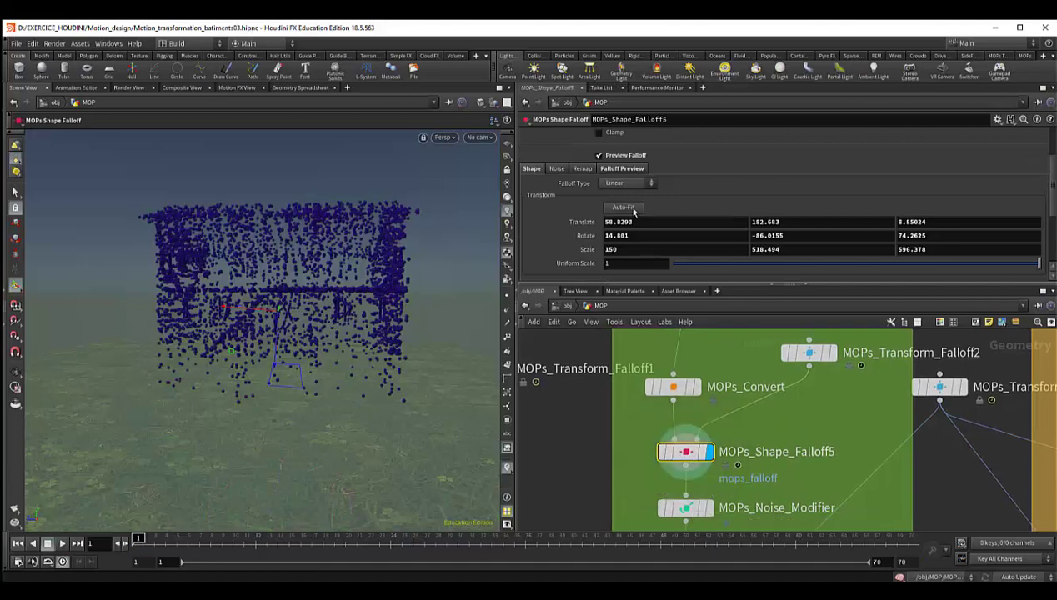
left_click(621, 159)
left_click_drag(379, 455, 387, 460, "alt")
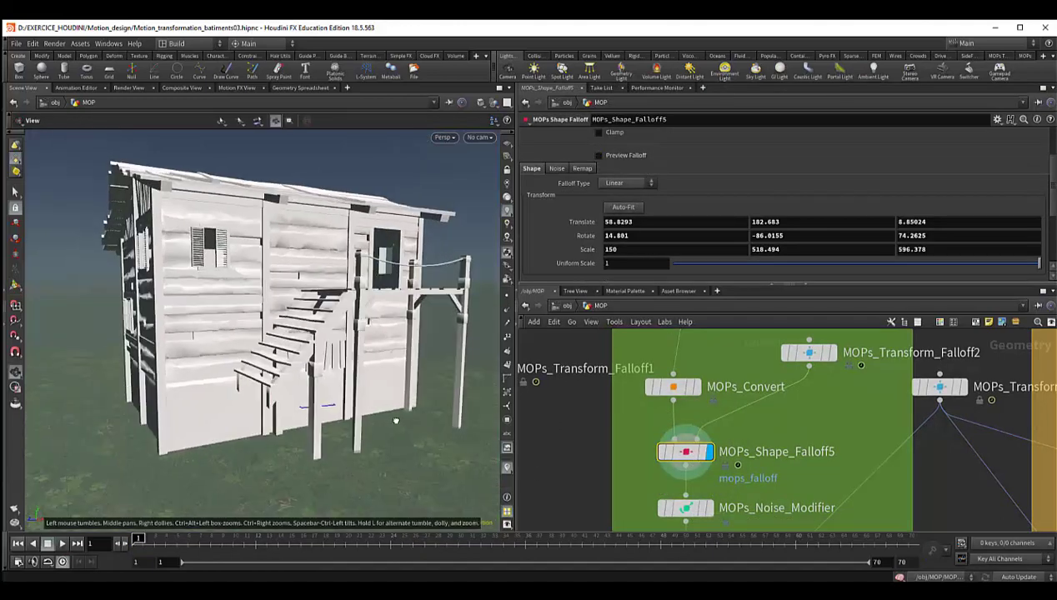
mouse_move(138, 539)
left_mouse_down()
mouse_move(256, 538)
mouse_move(137, 539)
left_mouse_up()
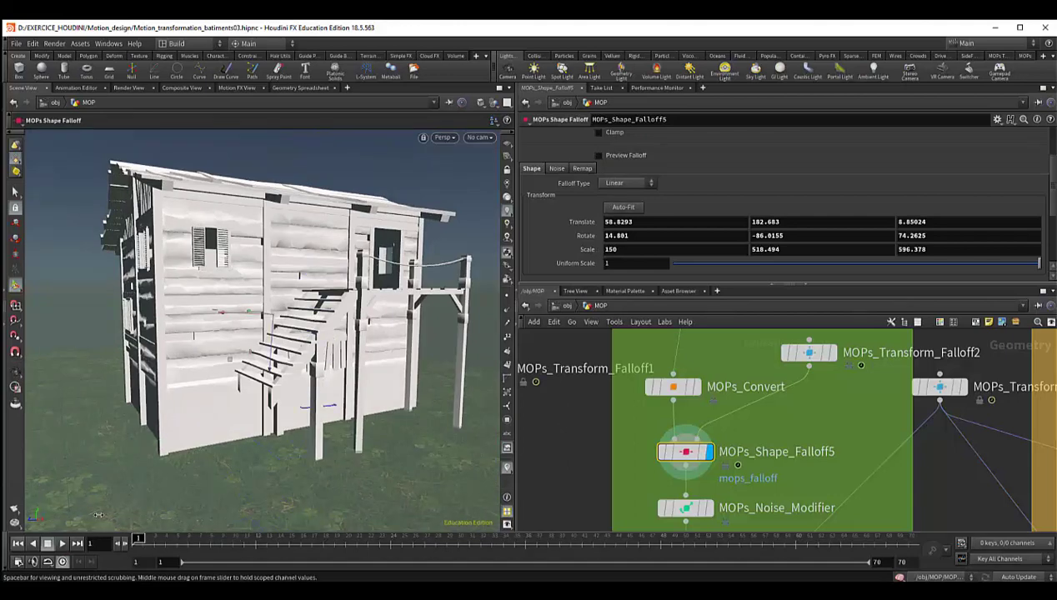
middle_click_drag(692, 510, 683, 442)
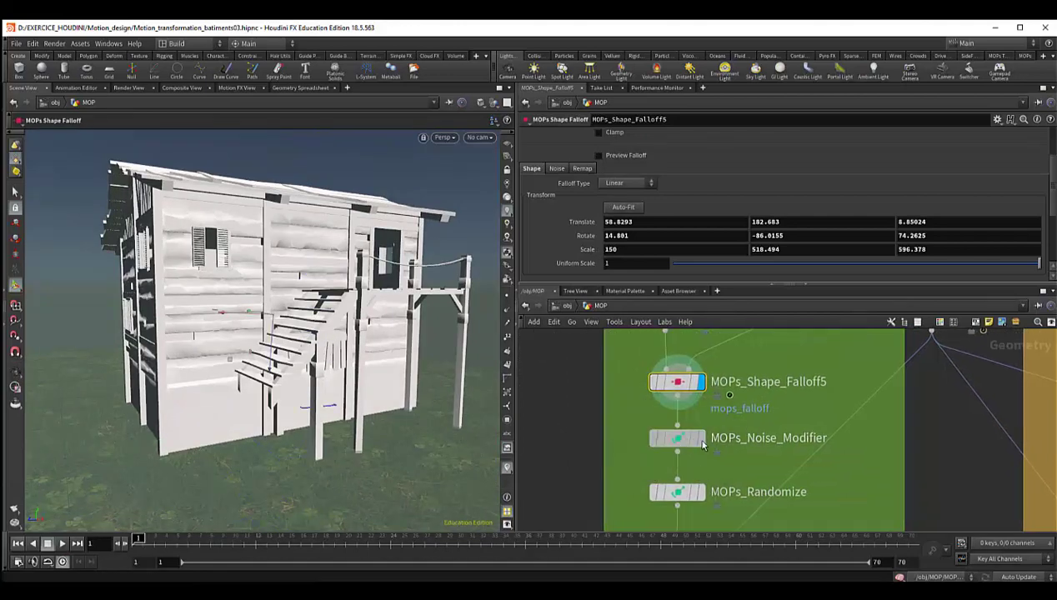
- Display MOPs_Noise_Modifier and scrub the timeline to watch the cabin break apart
left_click(682, 440)
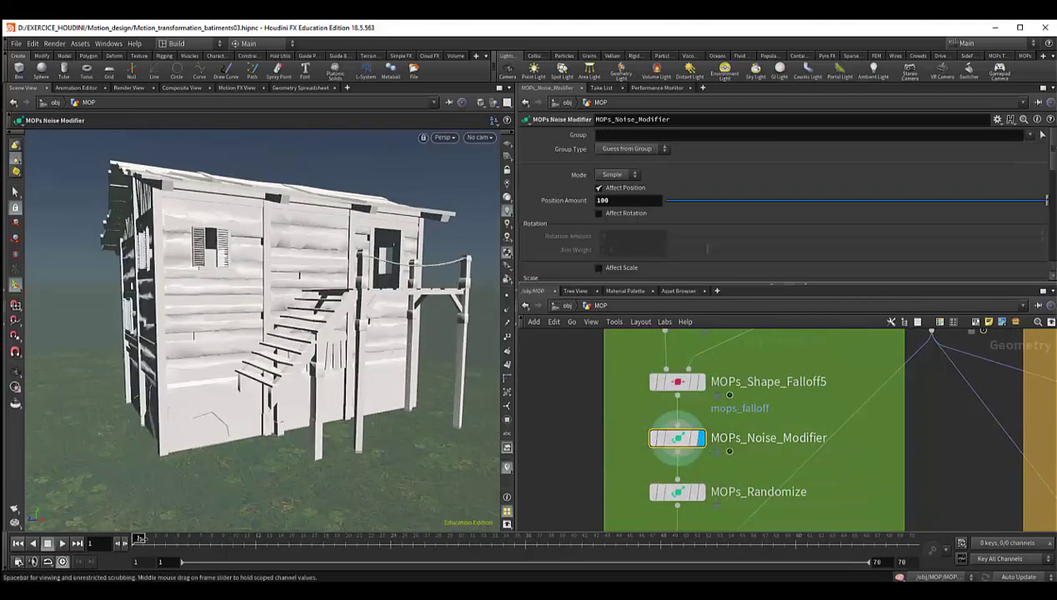
left_click_drag(139, 539, 344, 551)
left_click_drag(390, 552, 66, 531)
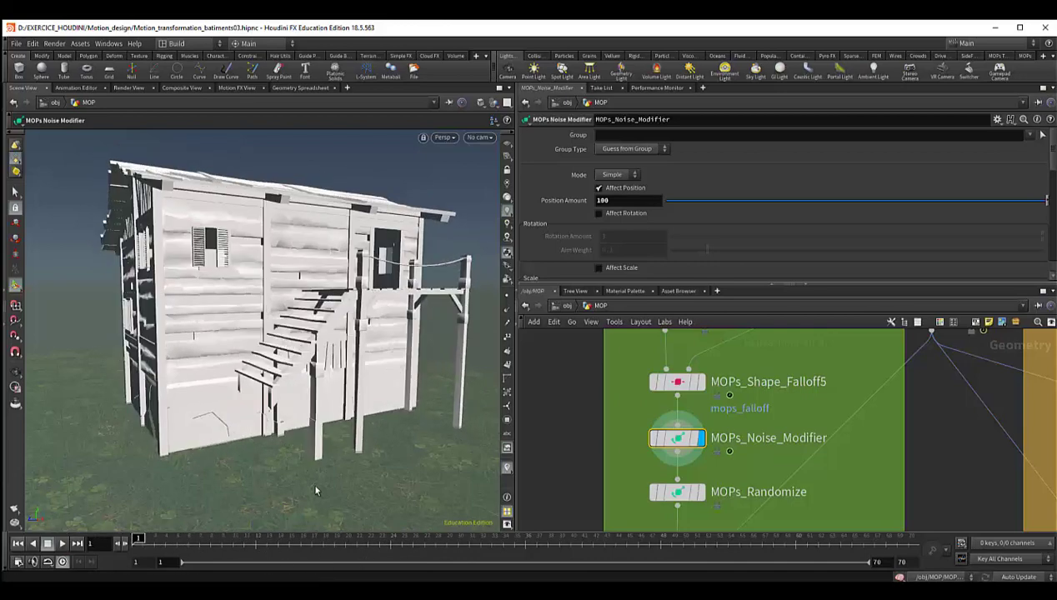
left_click_drag(312, 481, 332, 473)
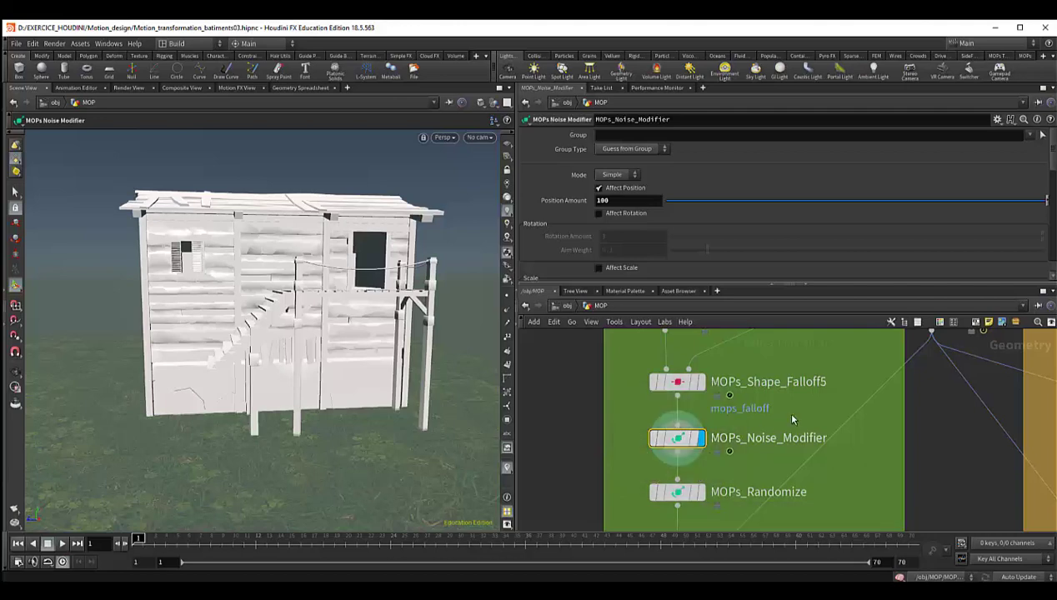
middle_click_drag(784, 409, 793, 445)
- Display MOPs_Shape_Falloff5 and bring up its falloff handles over the cabin
left_click(689, 416)
mouse_move(686, 414)
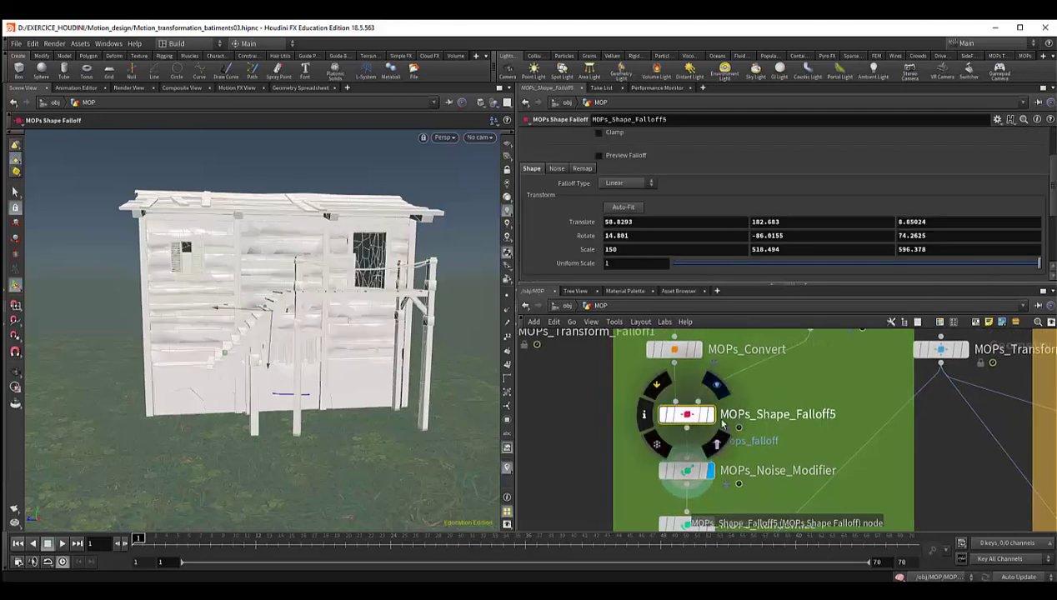
left_click(710, 414)
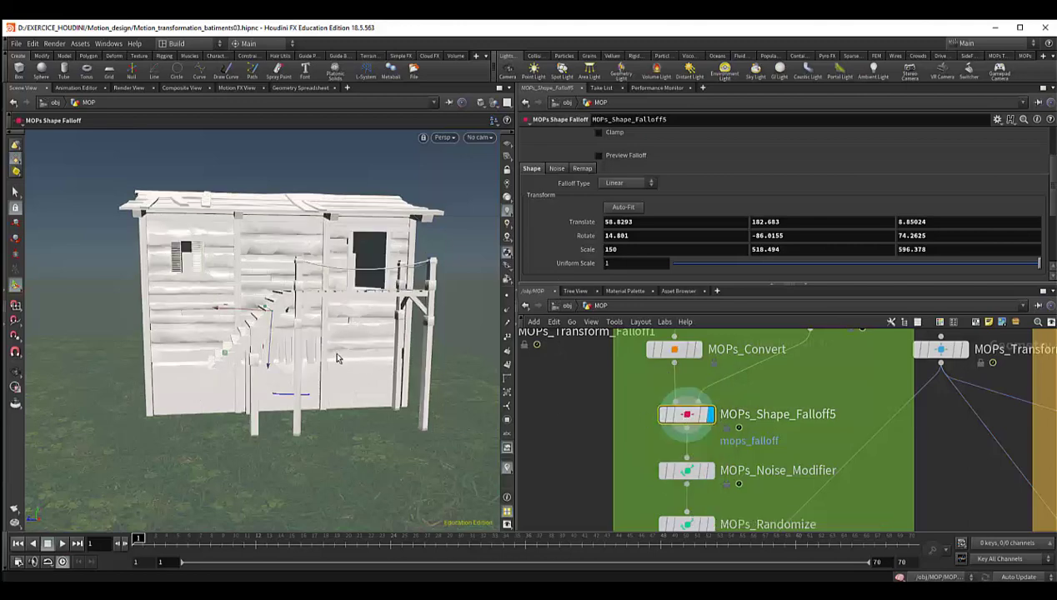
left_click_drag(338, 355, 324, 334)
right_click_drag(327, 338, 332, 427)
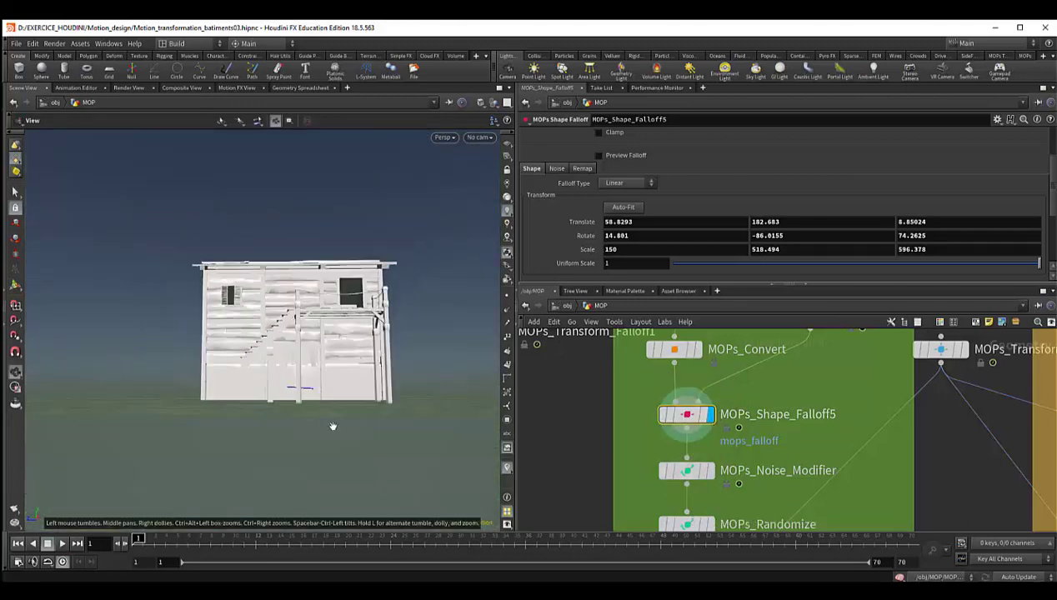
mouse_move(332, 427)
left_mouse_down()
mouse_move(339, 345)
mouse_move(295, 275)
left_mouse_up()
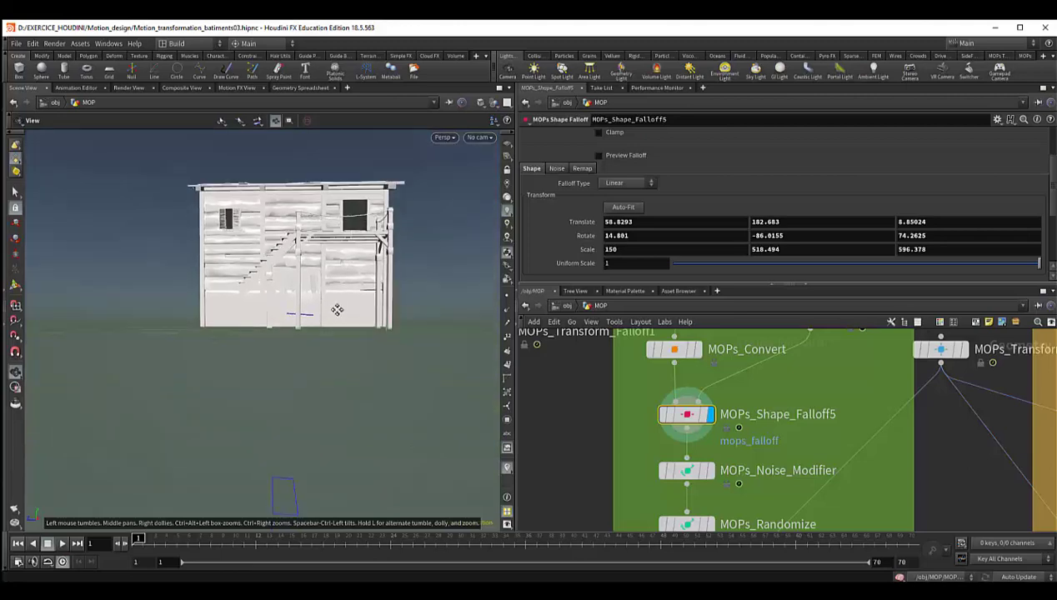
key("Return")
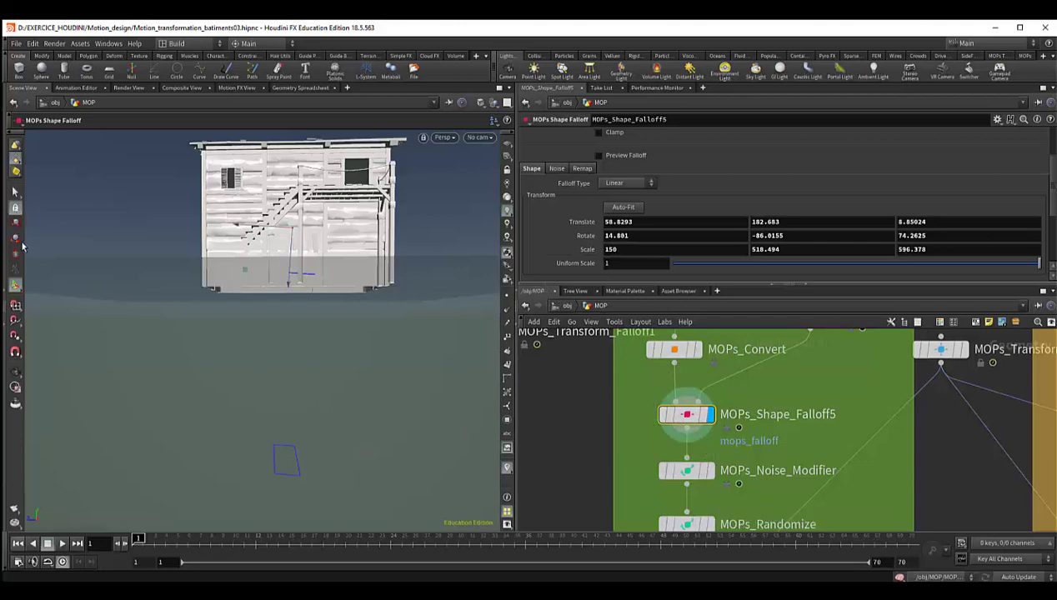
- Stretch the falloff to Scale Z 245.699 and raise it to Translate 61.8429, 374.051, -4.03686
key("e")
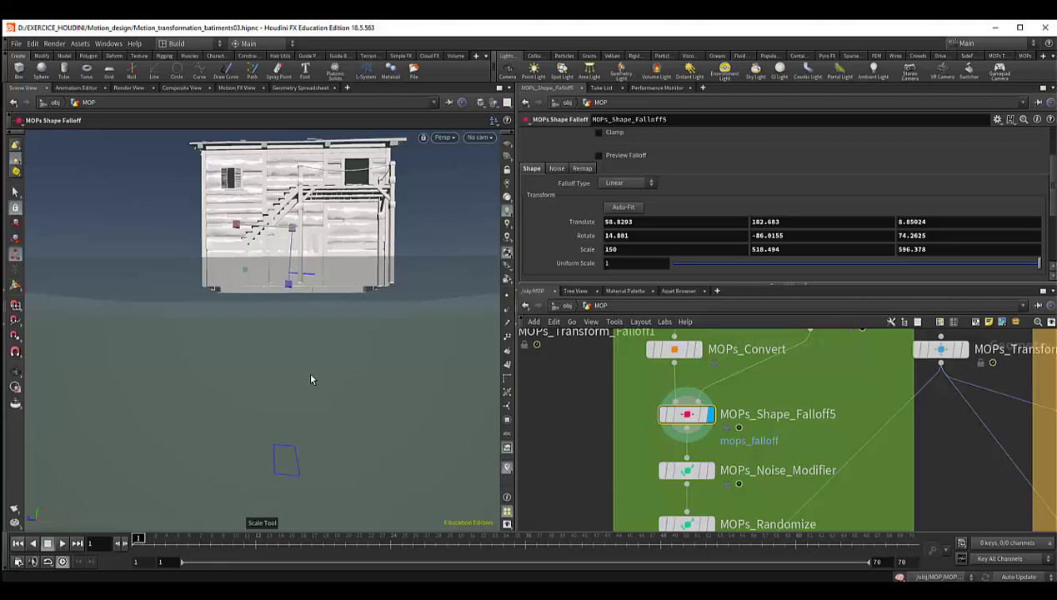
mouse_move(290, 230)
left_mouse_down()
mouse_move(355, 287)
mouse_move(291, 290)
mouse_move(294, 261)
left_mouse_up()
key("ctrl+z")
key("Escape")
key("Return")
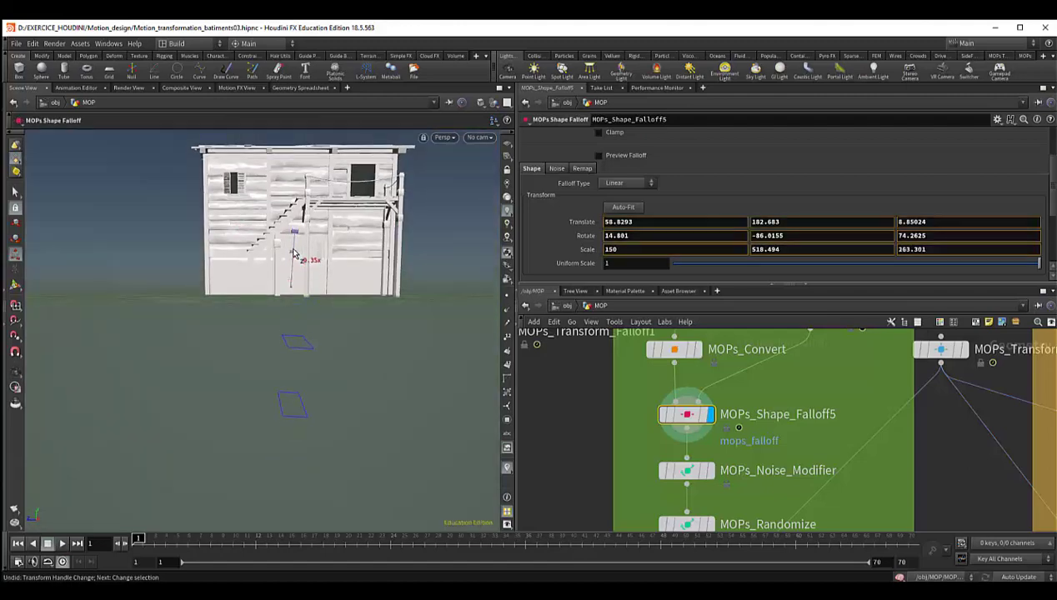
left_click_drag(294, 261, 300, 337)
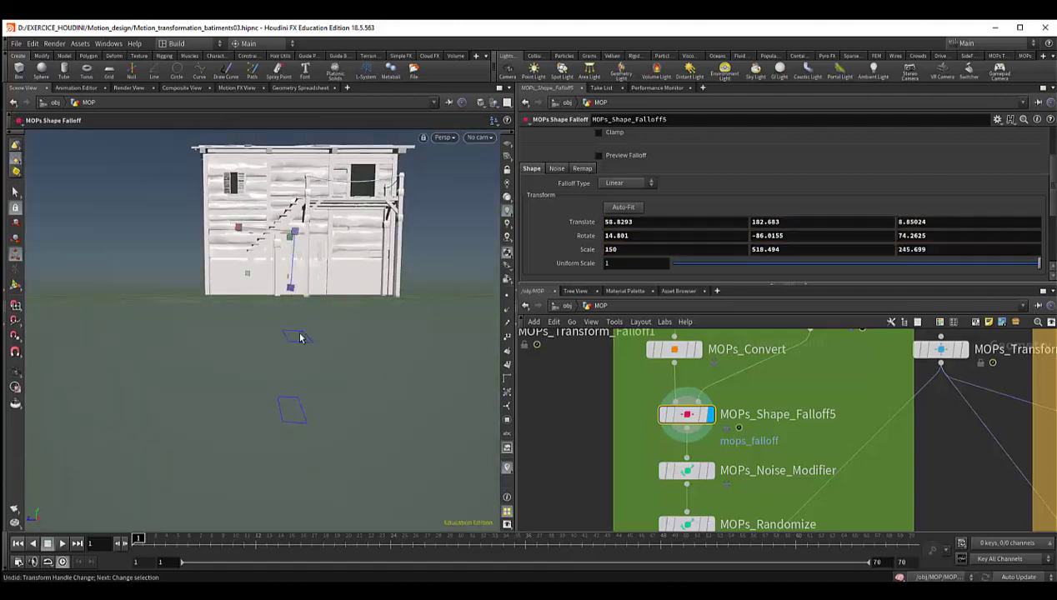
key("t")
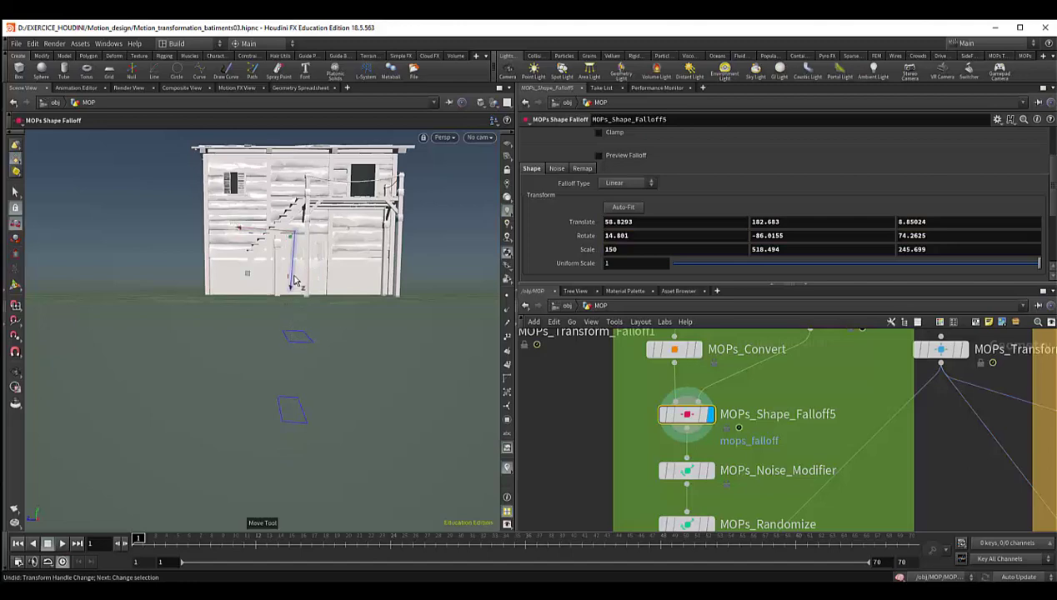
left_click_drag(291, 287, 290, 259)
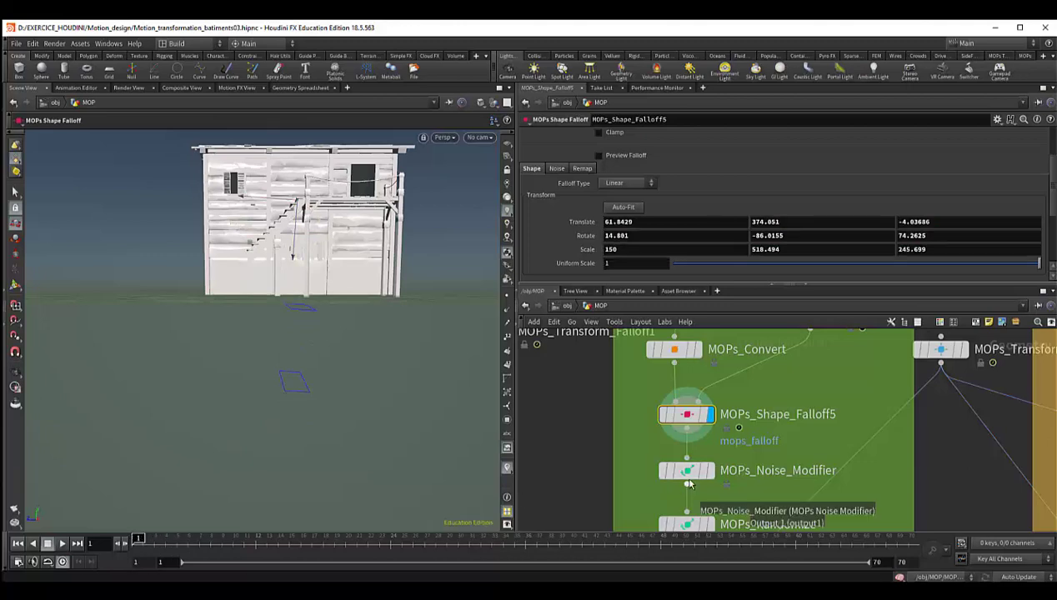
- Display MOPs_Noise_Modifier, preview the breakup at frames 9–18, then return to frame 1
left_click(710, 475)
left_click(710, 472)
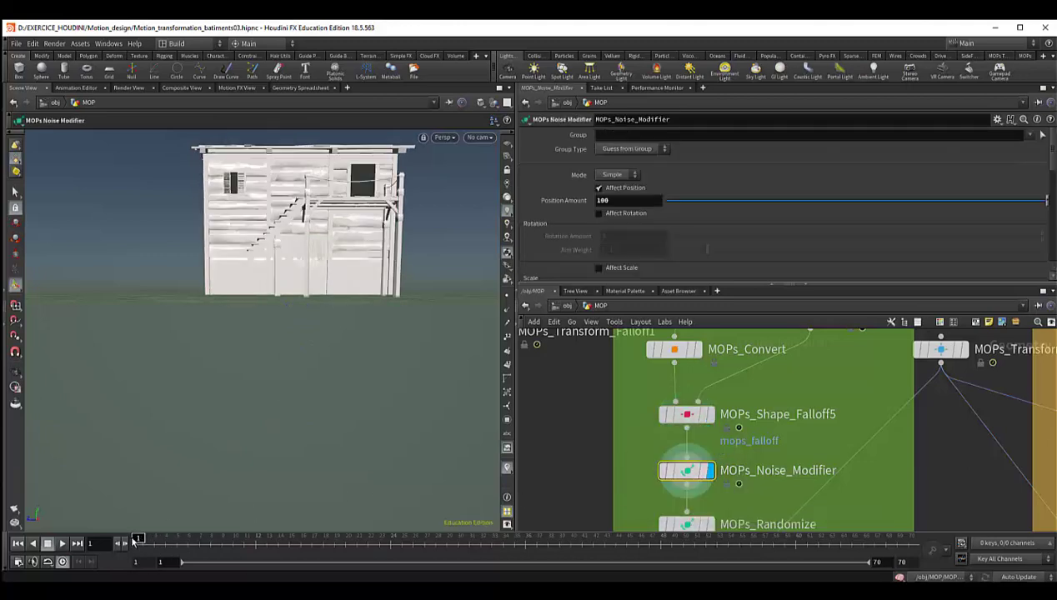
left_click_drag(156, 539, 233, 537)
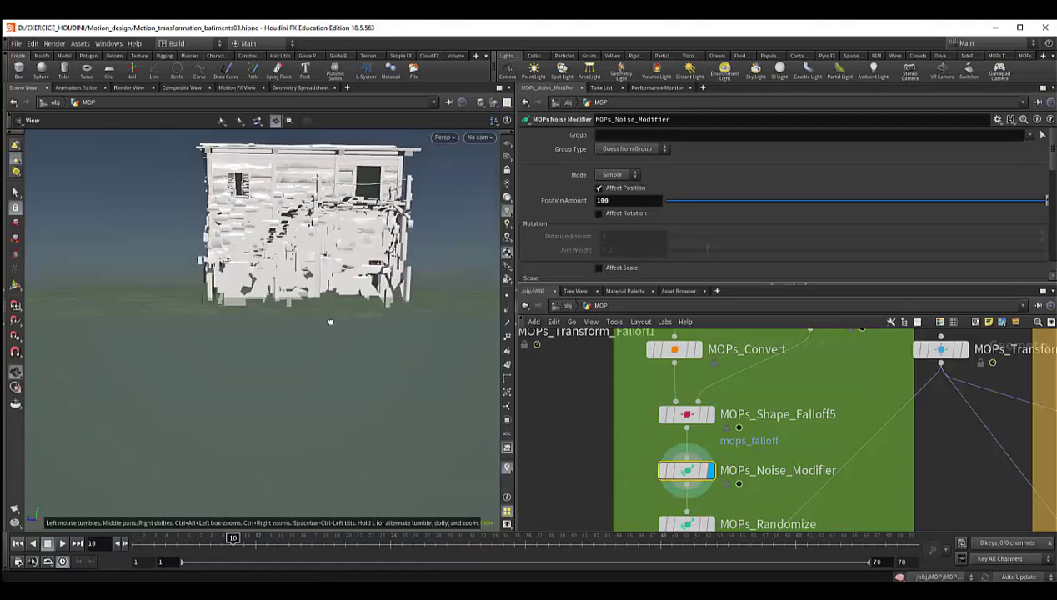
mouse_move(330, 318)
left_mouse_down()
mouse_move(326, 348)
mouse_move(227, 360)
left_mouse_up()
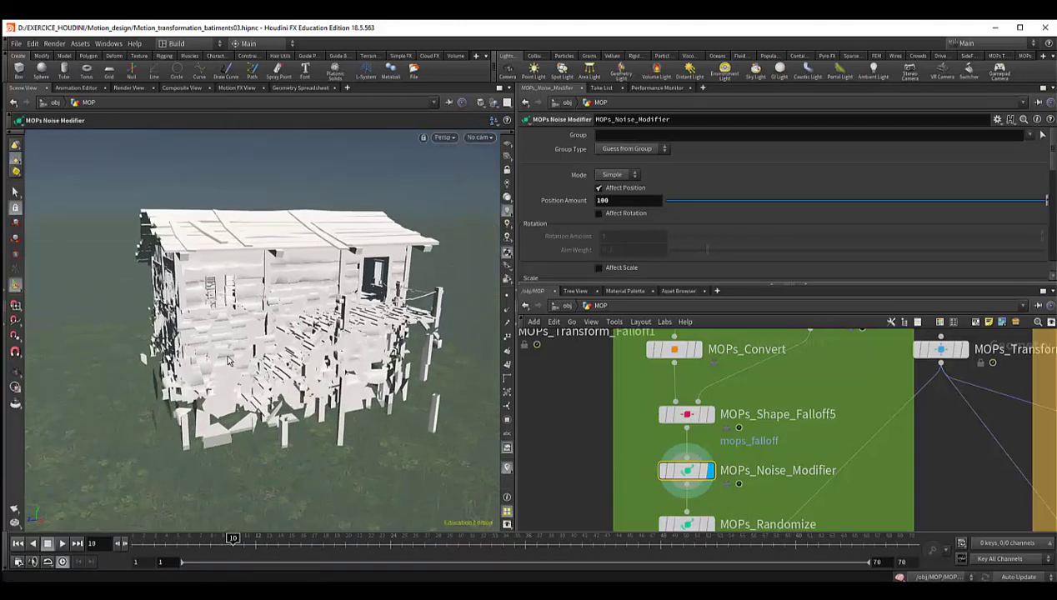
left_click_drag(291, 395, 254, 288)
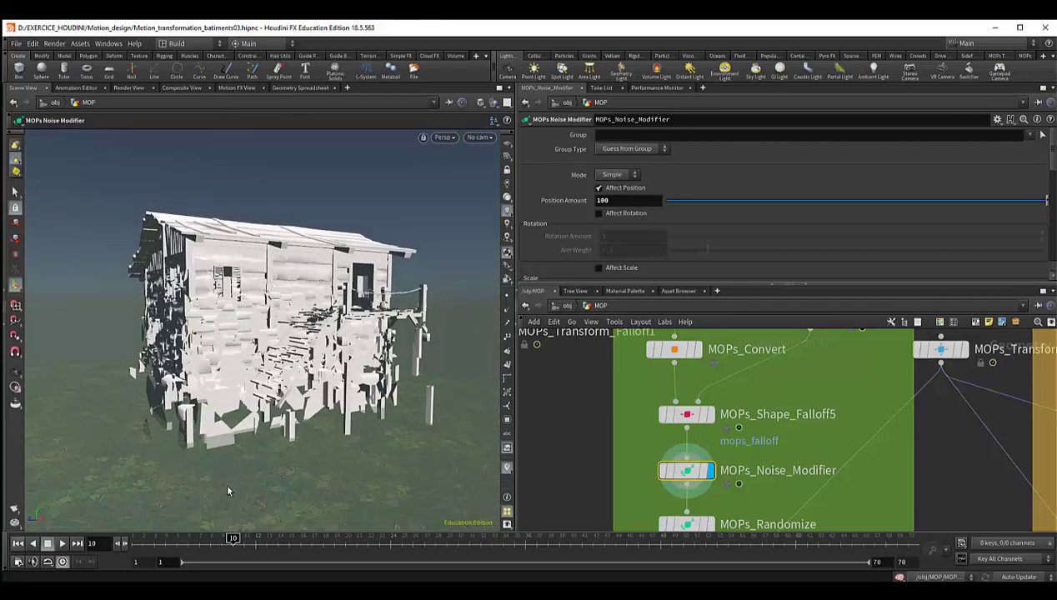
left_click_drag(236, 539, 294, 539)
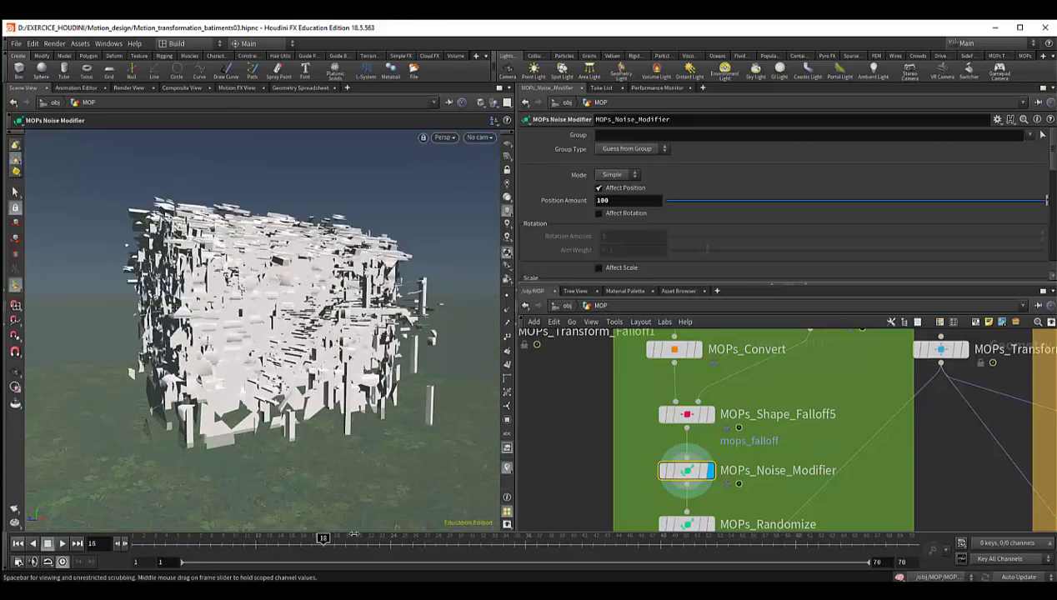
mouse_move(200, 523)
left_mouse_down()
mouse_move(419, 544)
mouse_move(228, 499)
left_mouse_up()
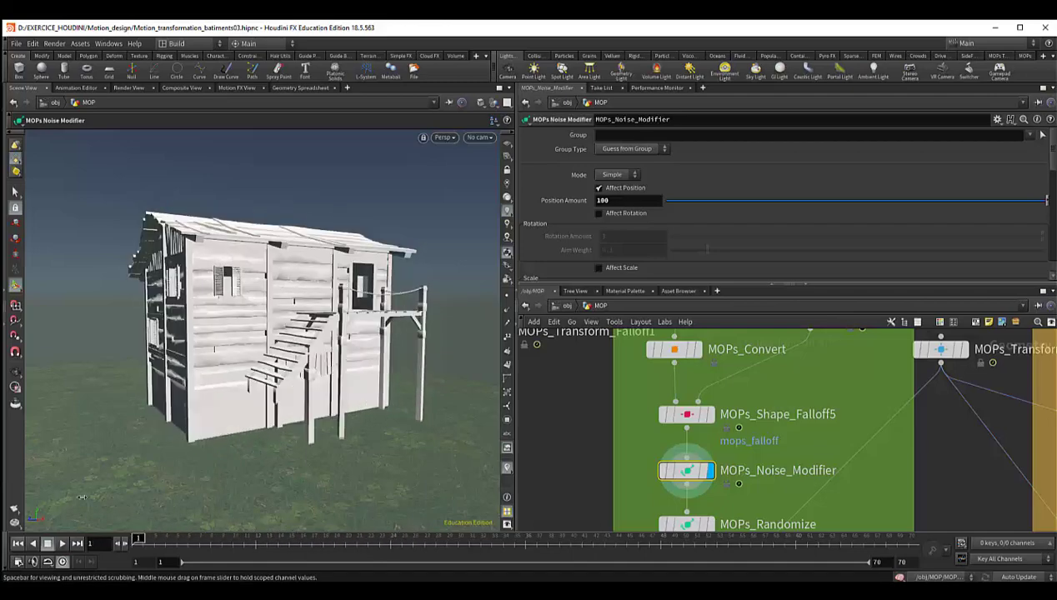
key("ctrl+Up")
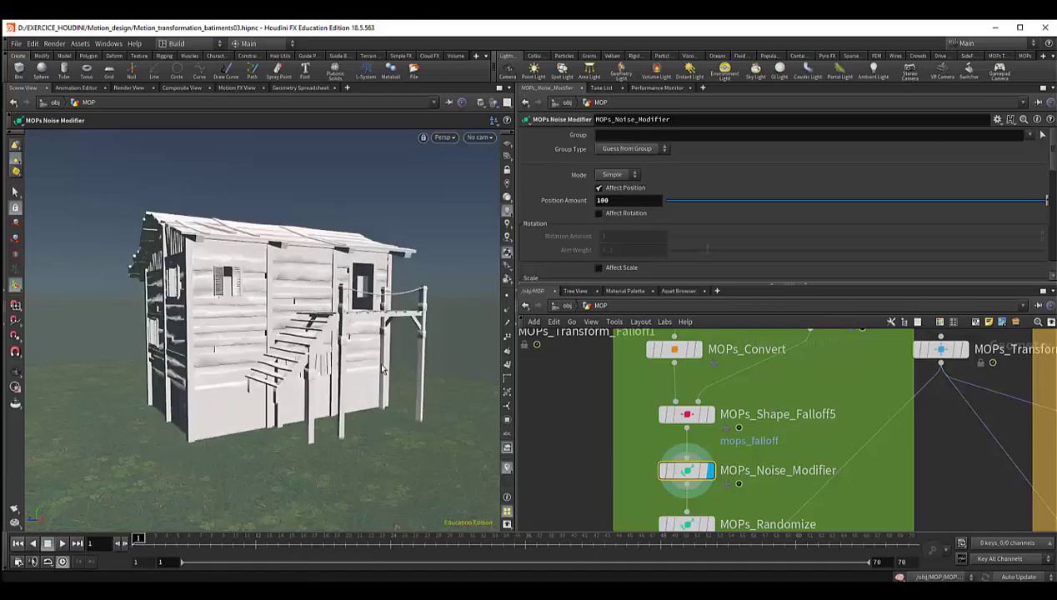
key("Escape")
left_click_drag(331, 369, 366, 383)
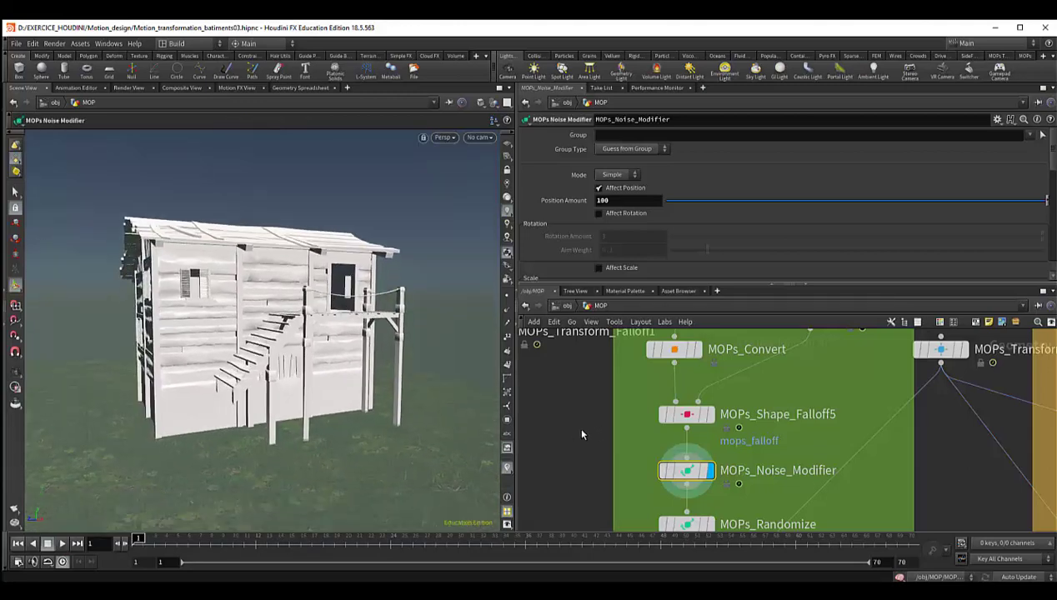
middle_click_drag(575, 424, 571, 327)
- Nudge MOPs_Shape_Falloff1 up and inspect MOPs_Transform_Modifier's parameters
scroll(579, 393, "down", 5)
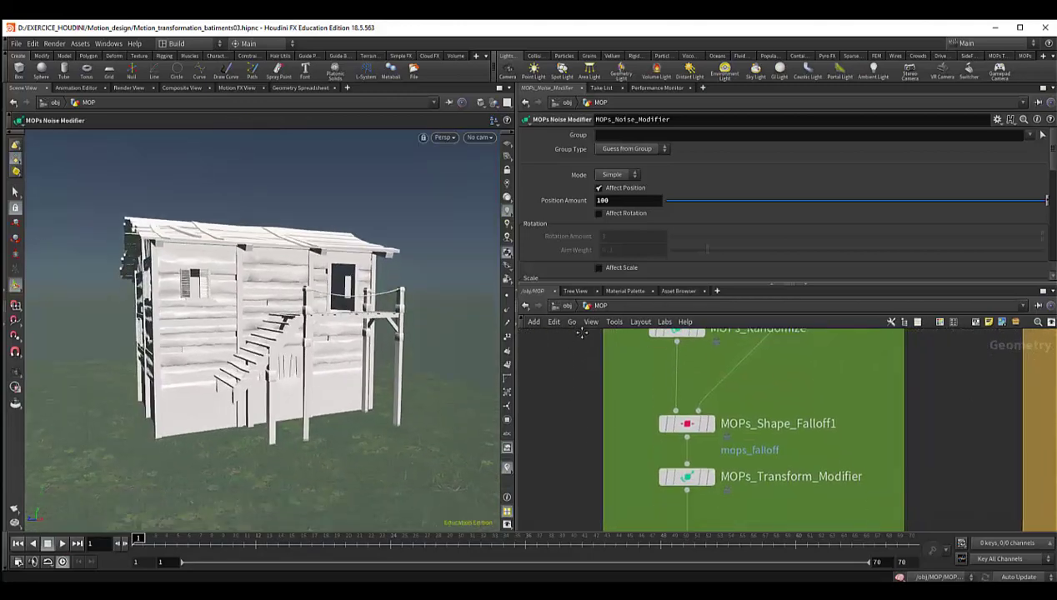
left_click_drag(682, 418, 686, 410)
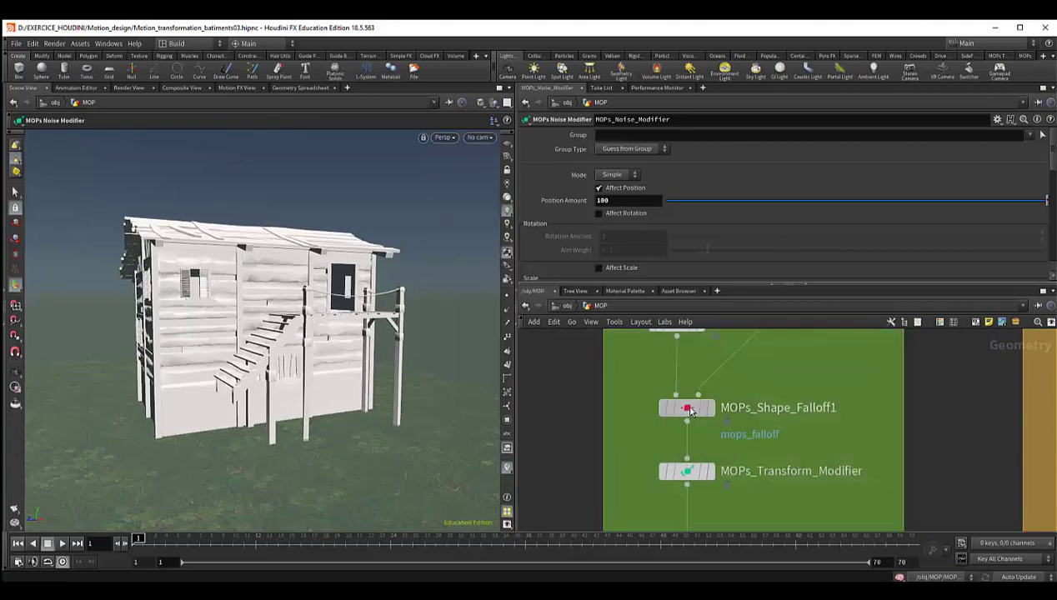
left_click(686, 408)
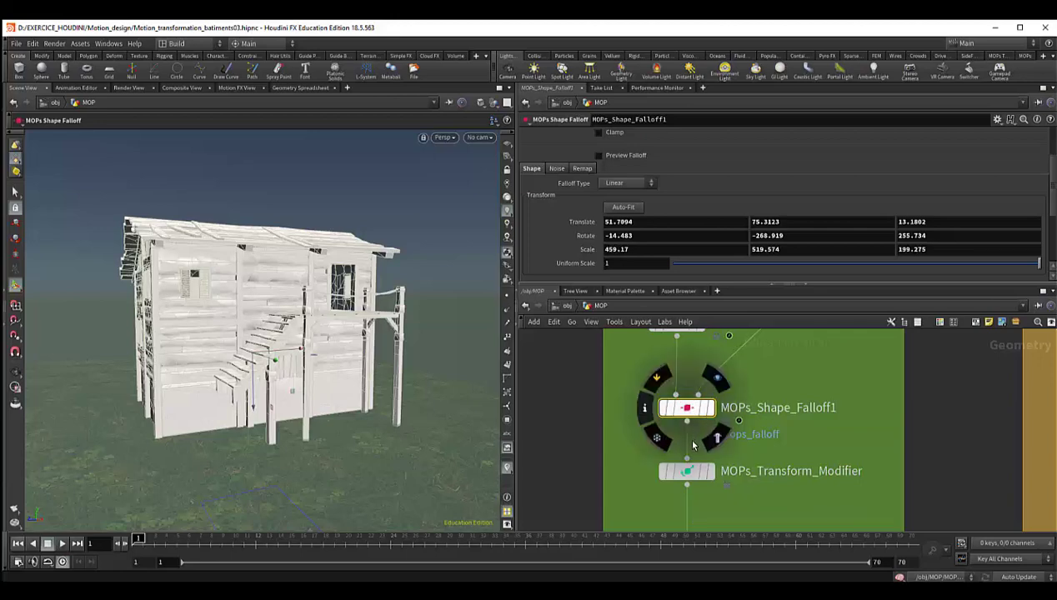
middle_click_drag(781, 431, 775, 389)
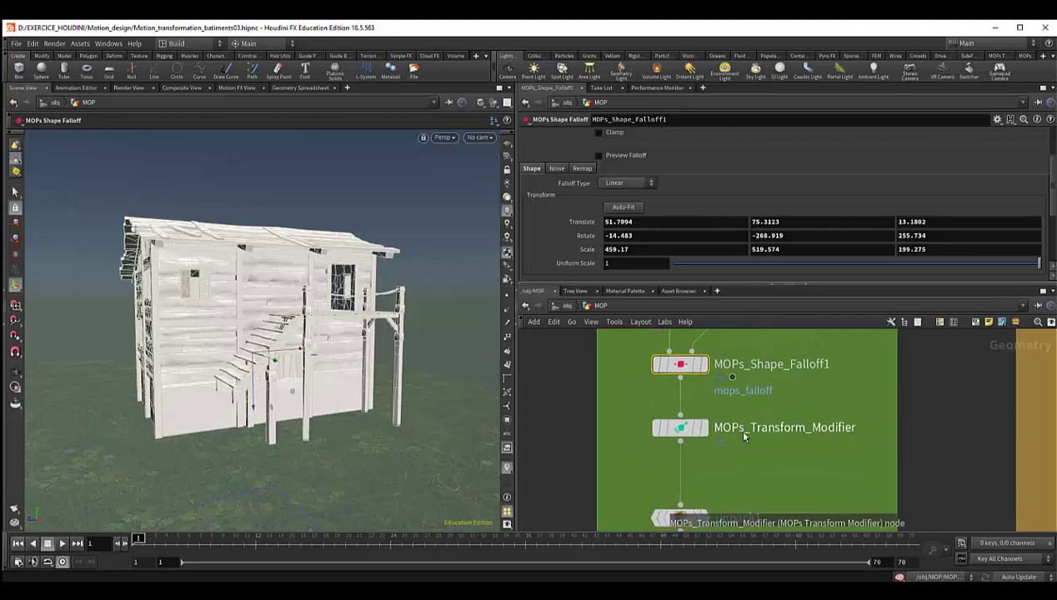
left_click(681, 428)
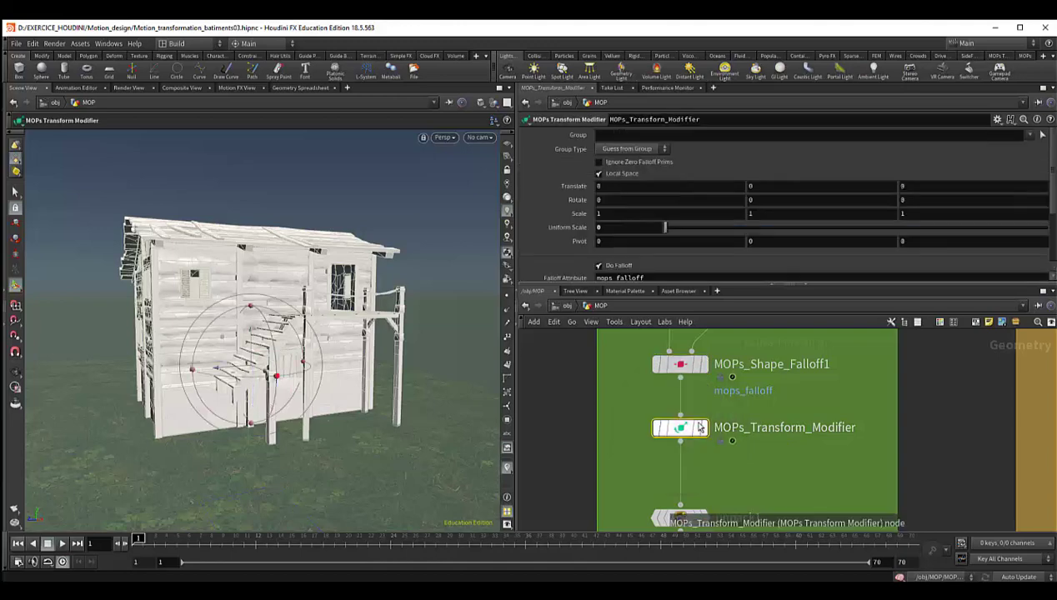
middle_click_drag(744, 364, 774, 452)
- Confirm MOPs_Shape_Falloff1's Blend Mode remains Set
scroll(774, 453, "down", 2)
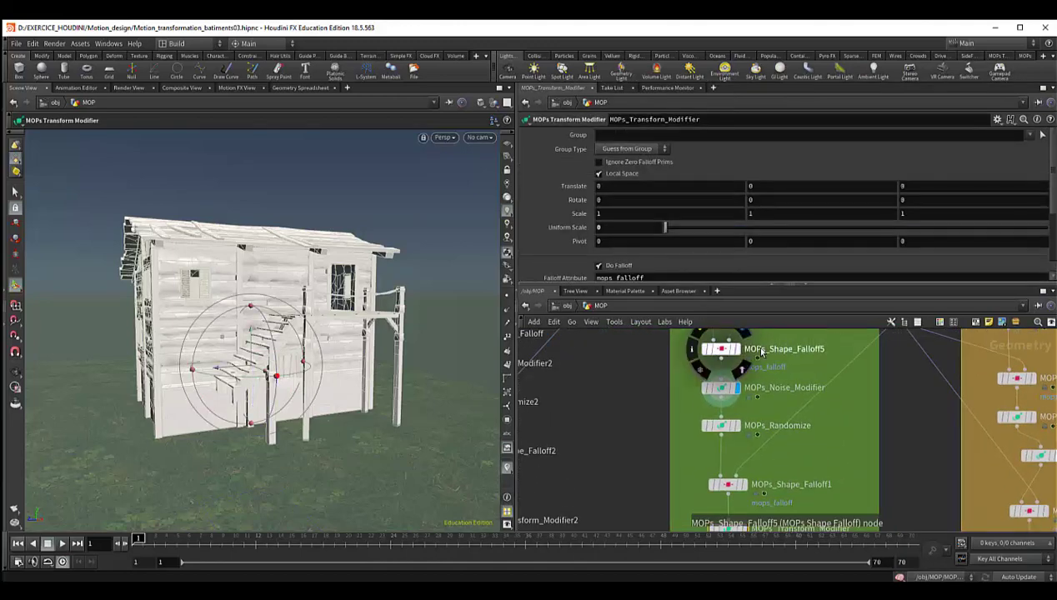
mouse_move(721, 388)
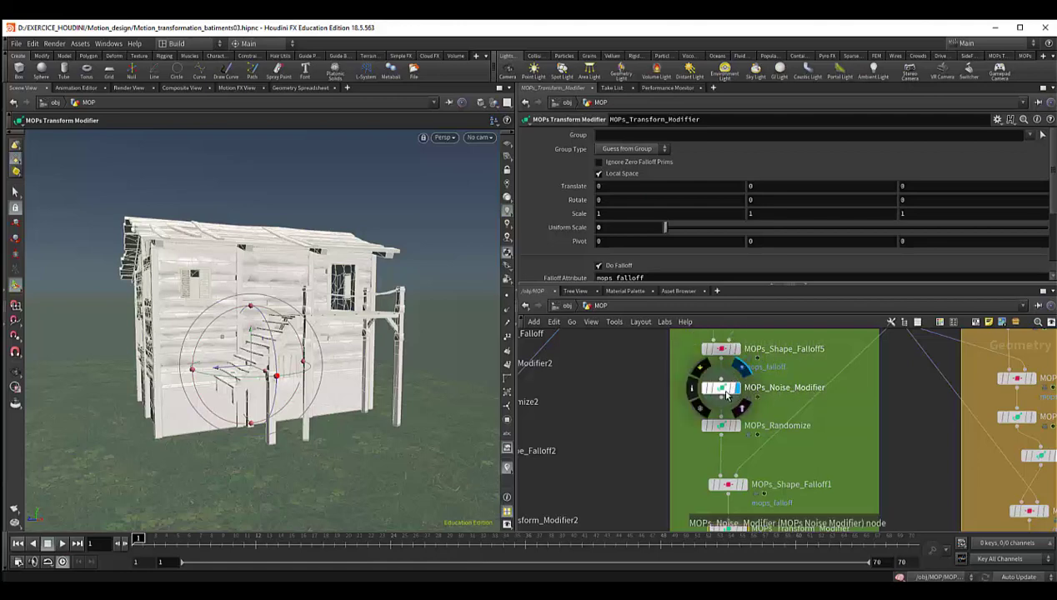
scroll(724, 385, "down", 3)
scroll(723, 385, "up", 1)
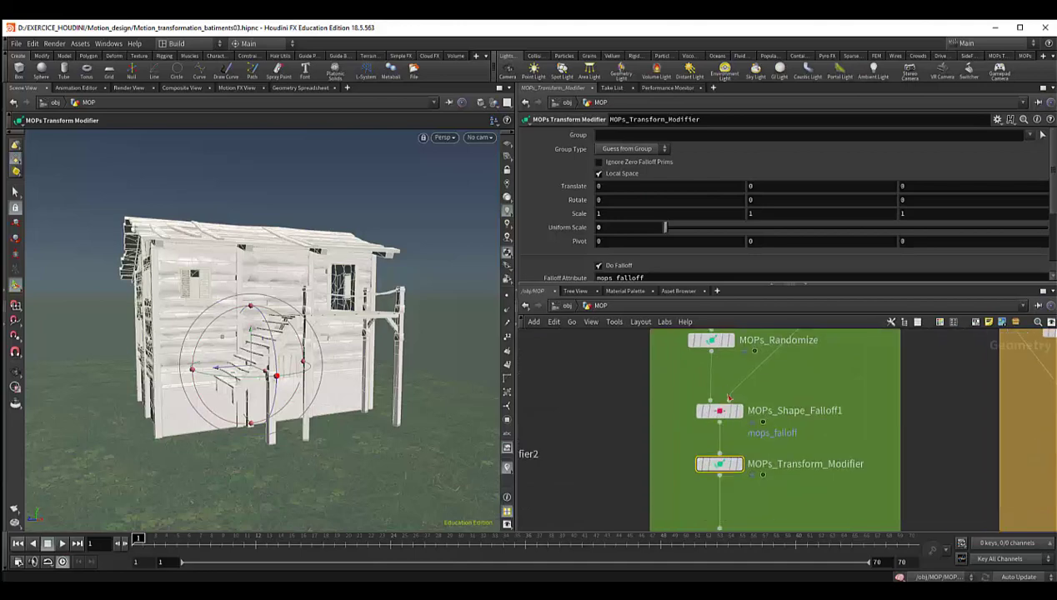
left_click(733, 410)
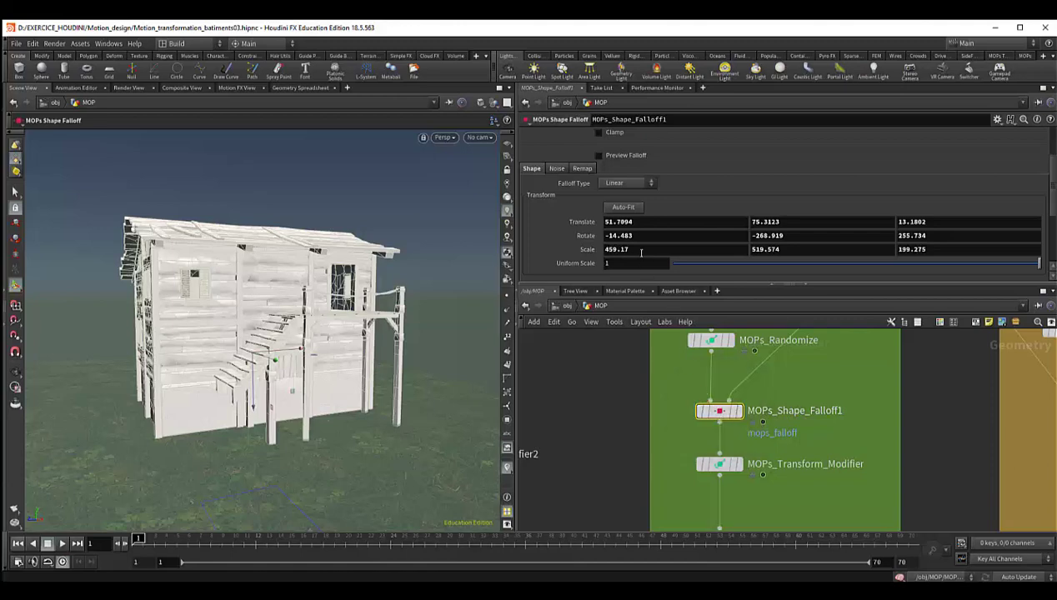
scroll(605, 172, "up", 2)
scroll(584, 175, "up", 1)
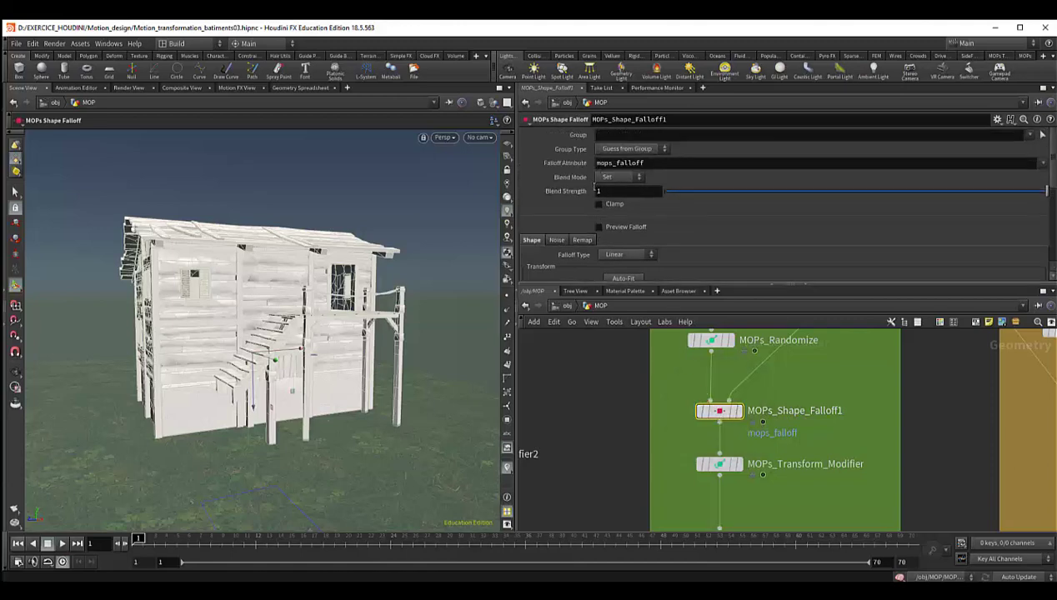
left_click(621, 178)
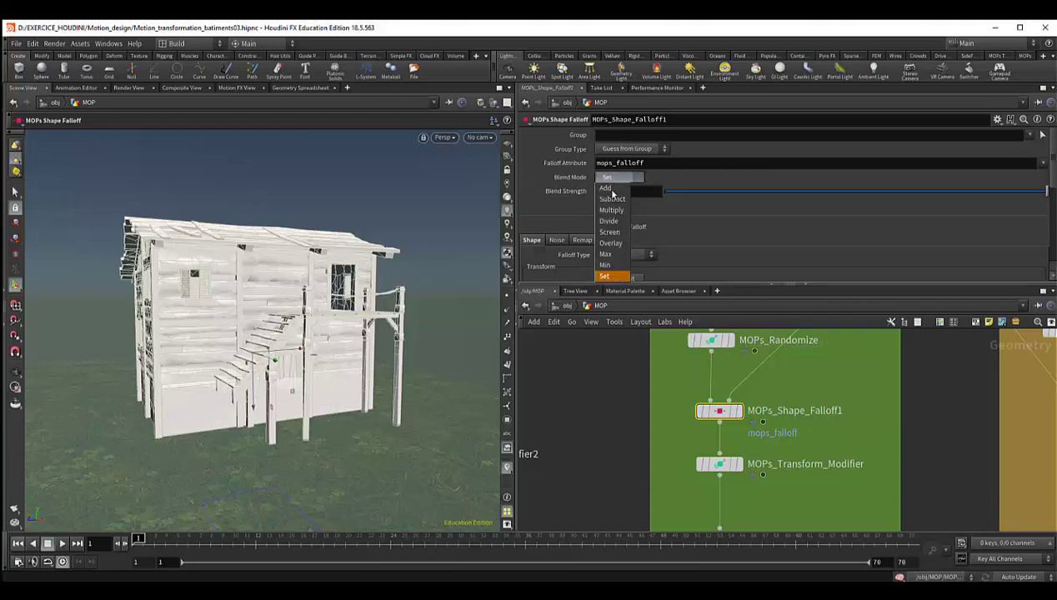
left_click(540, 182)
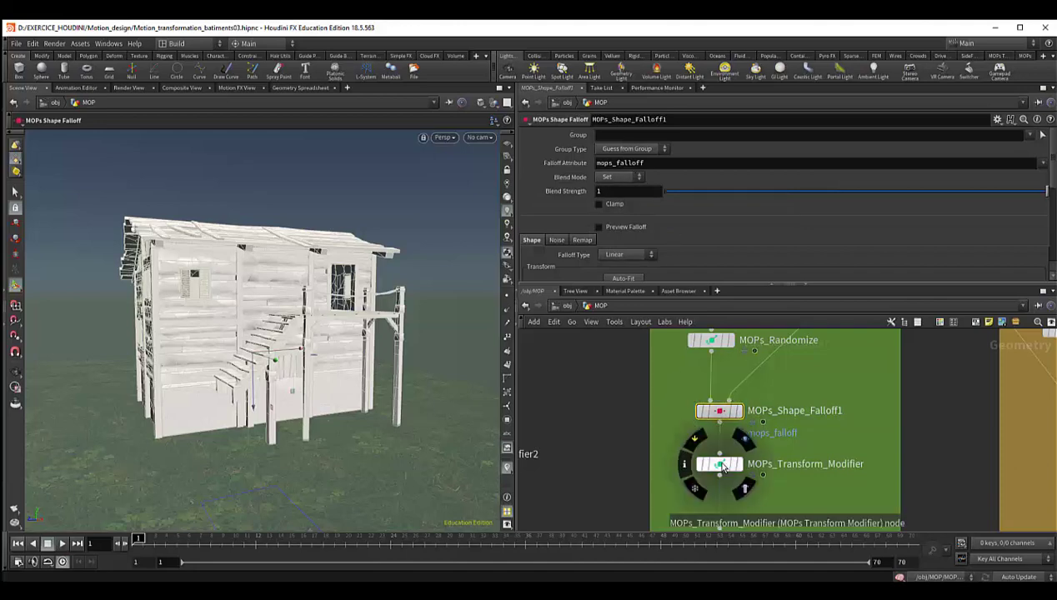
- Move MOPs_Transform_Modifier closer to the falloff node and display its result
left_click_drag(724, 470, 724, 461)
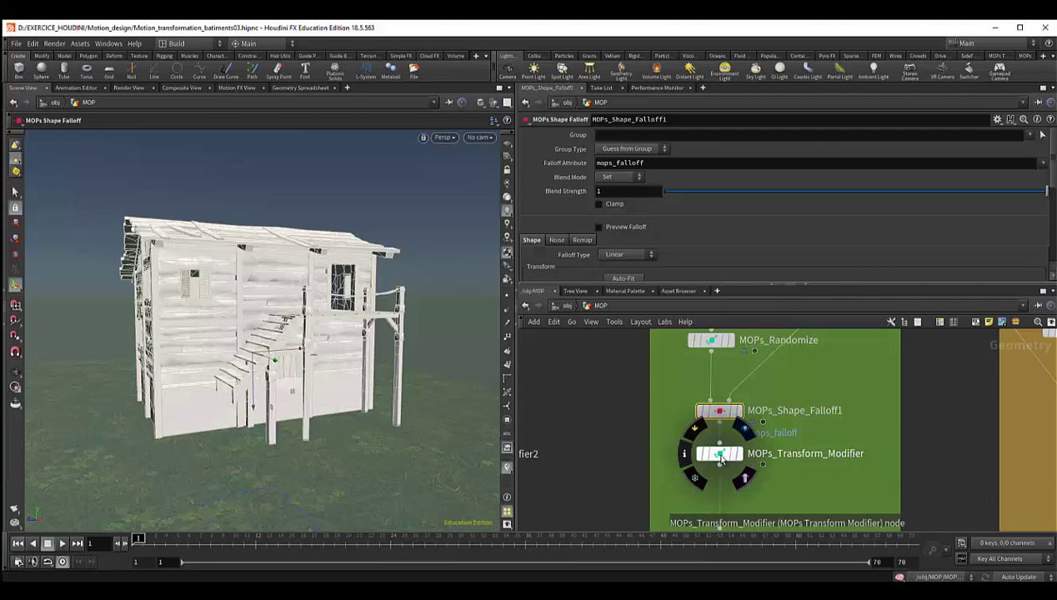
left_click(720, 457)
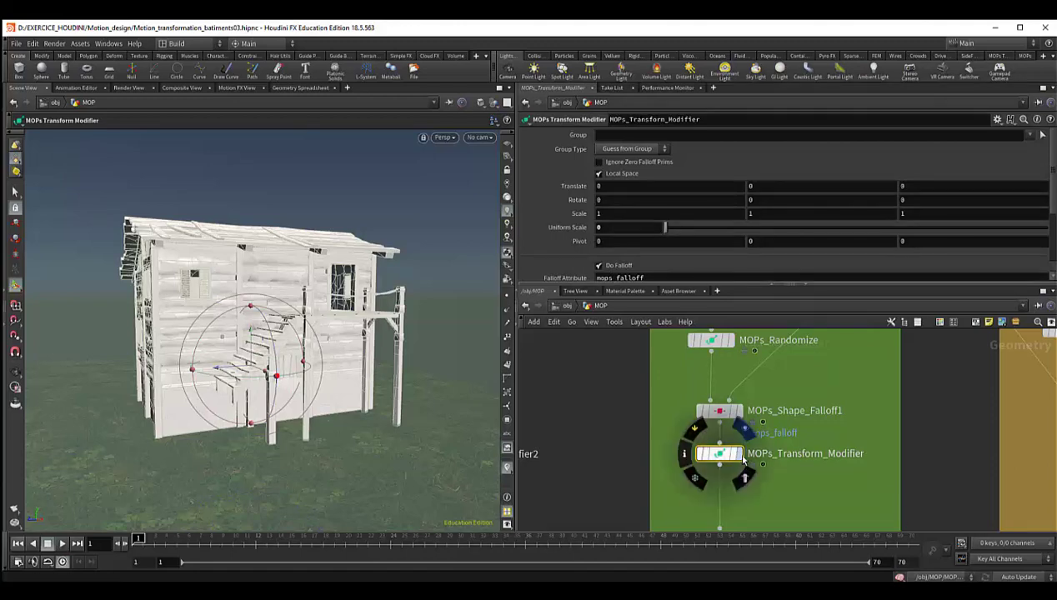
left_click(737, 454)
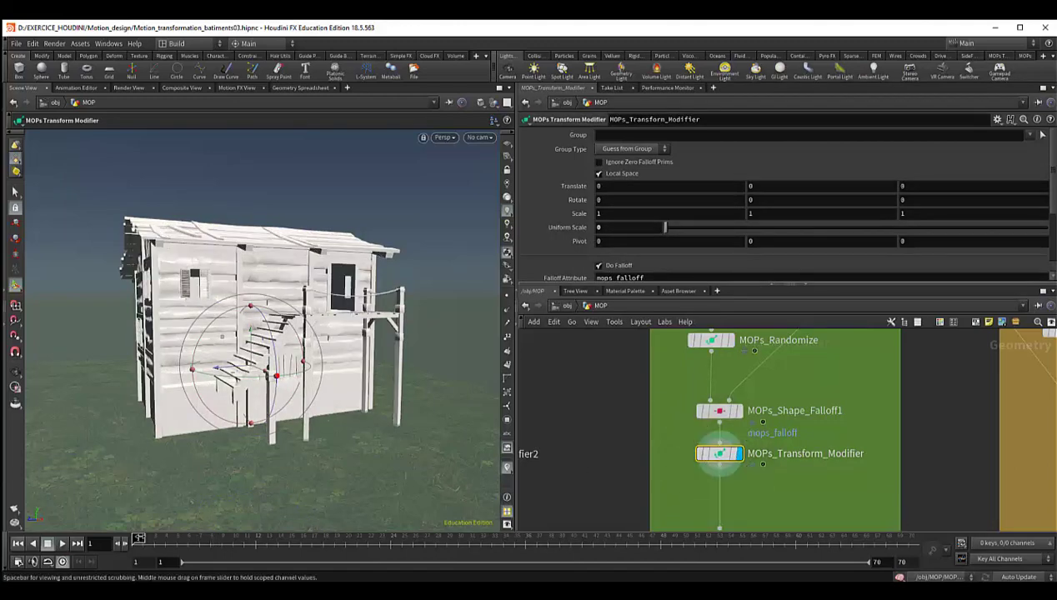
- Scrub to frame 12 and pan the network to the upper MOPs nodes
mouse_move(164, 538)
left_mouse_down()
mouse_move(305, 545)
mouse_move(138, 545)
left_mouse_up()
middle_click_drag(838, 405, 831, 555)
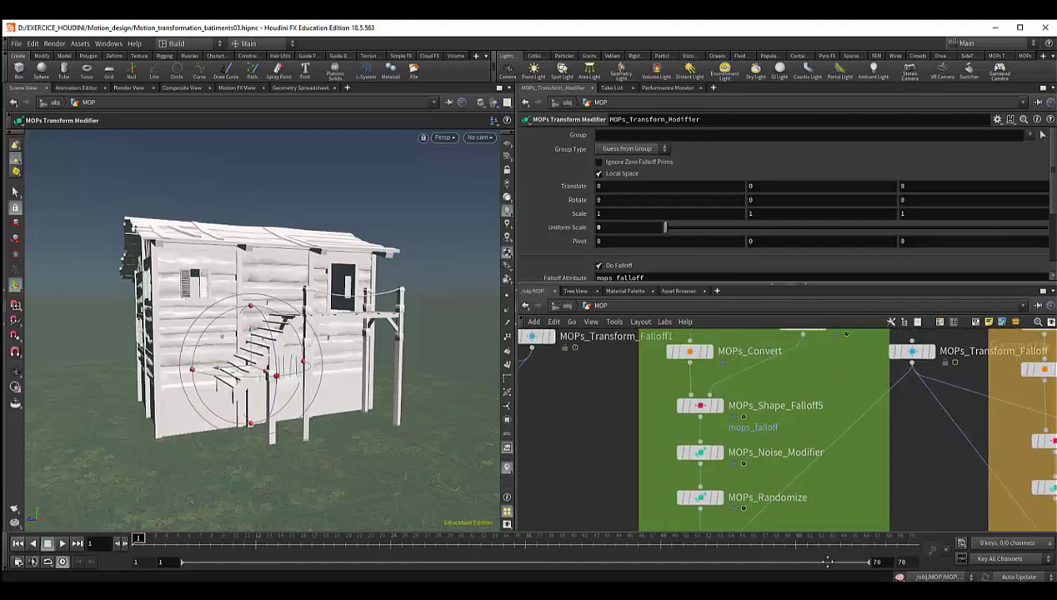
scroll(836, 517, "down", 2)
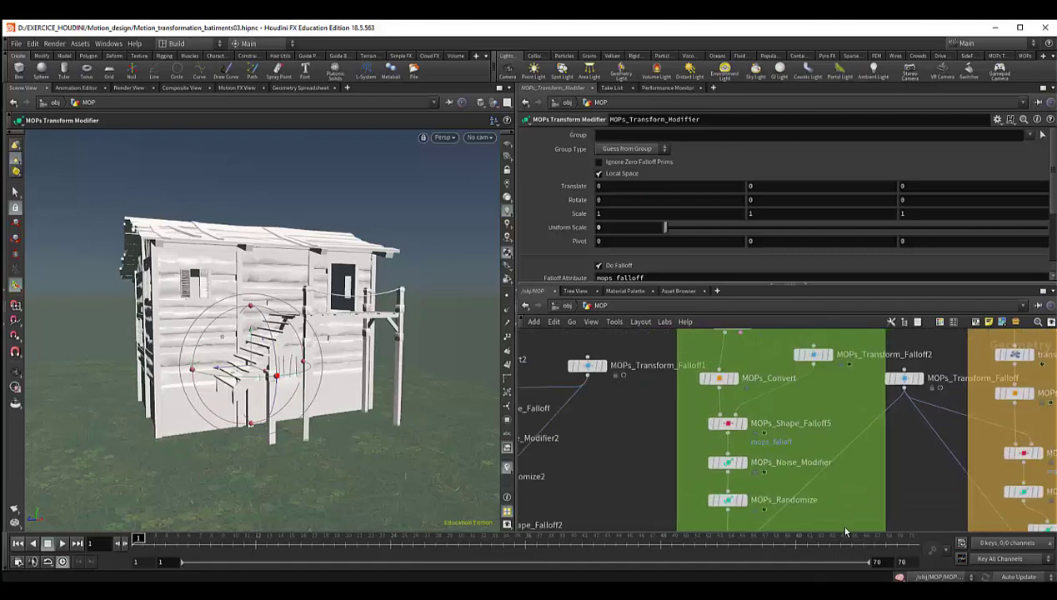
middle_click_drag(837, 521, 810, 436)
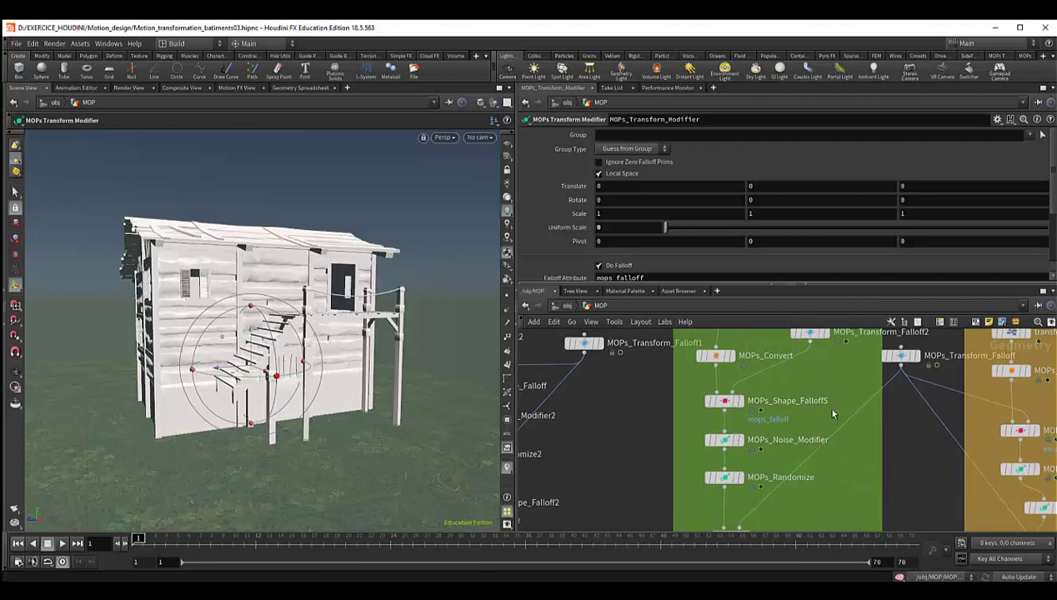
scroll(821, 412, "down", 1)
scroll(806, 410, "down", 1)
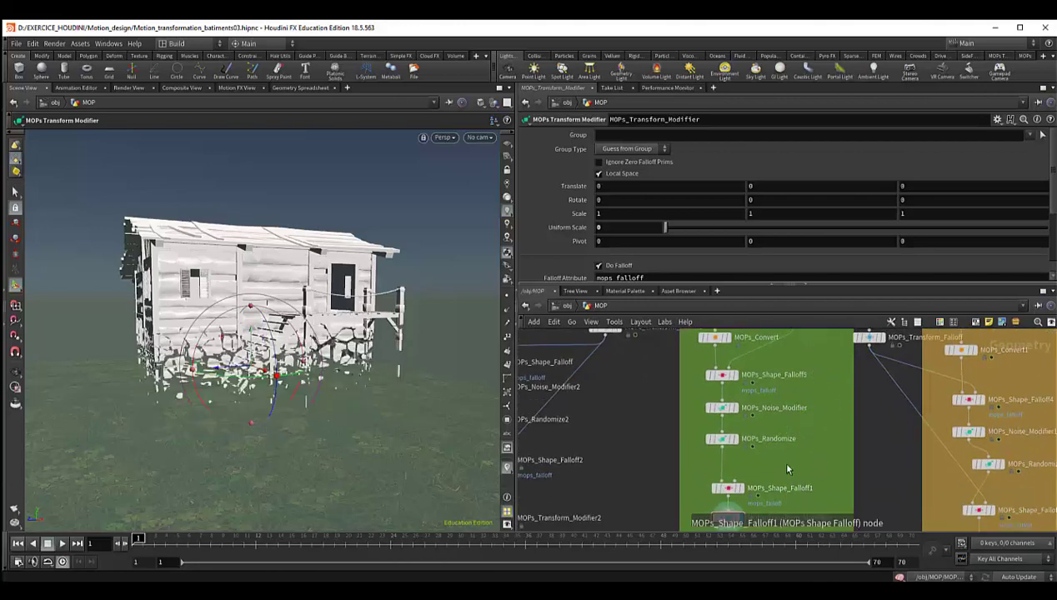
middle_click_drag(820, 423, 801, 455)
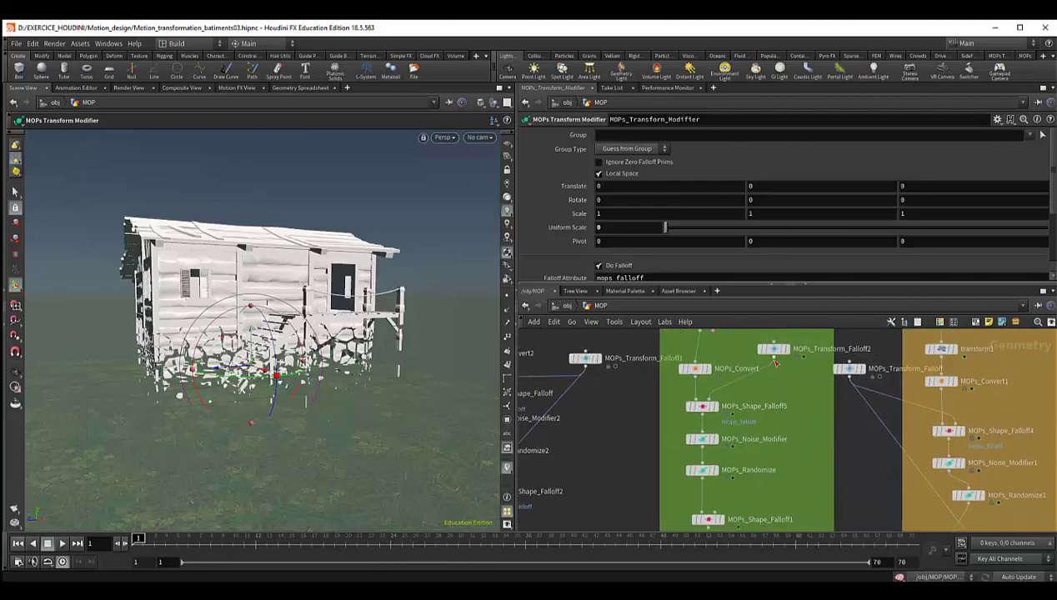
- Wire MOPs_Transform_Falloff2 into the chain inside the green box, then face the cabin front-on
left_click_drag(774, 357, 775, 416)
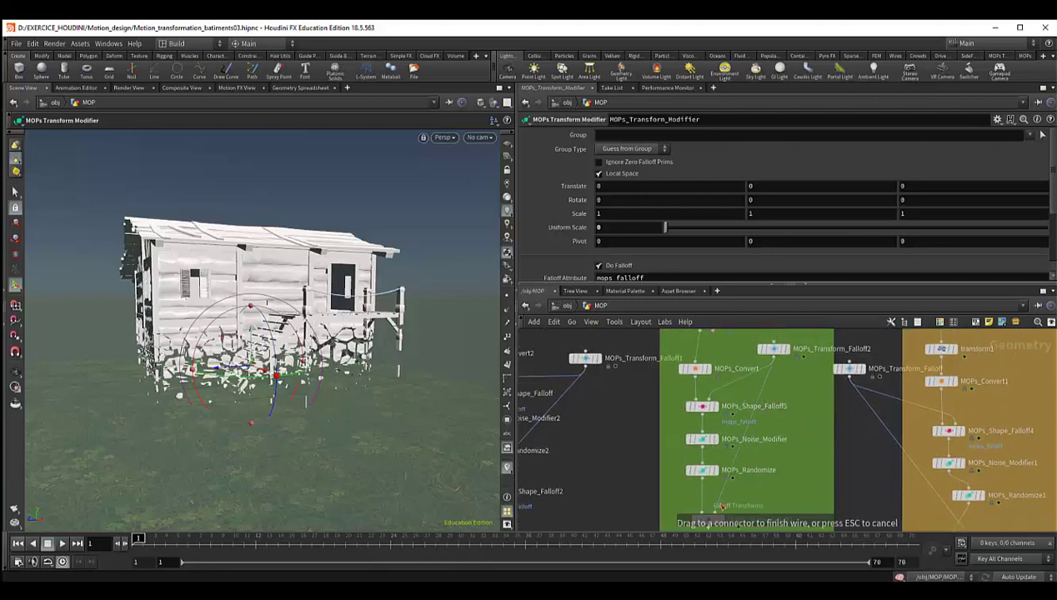
left_click_drag(722, 505, 722, 505)
middle_click_drag(809, 467, 806, 485)
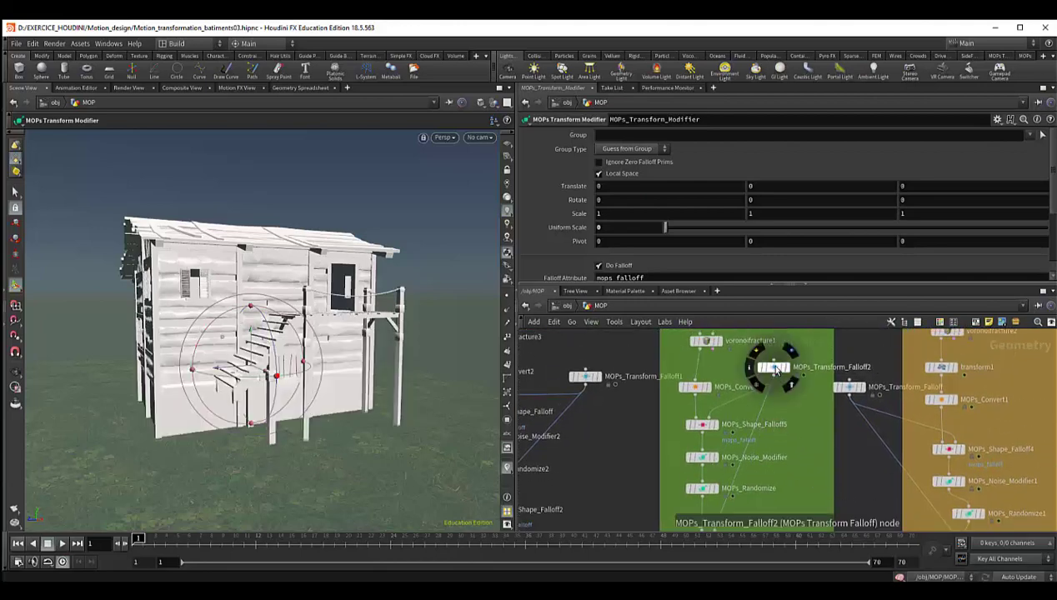
left_click_drag(774, 370, 781, 379)
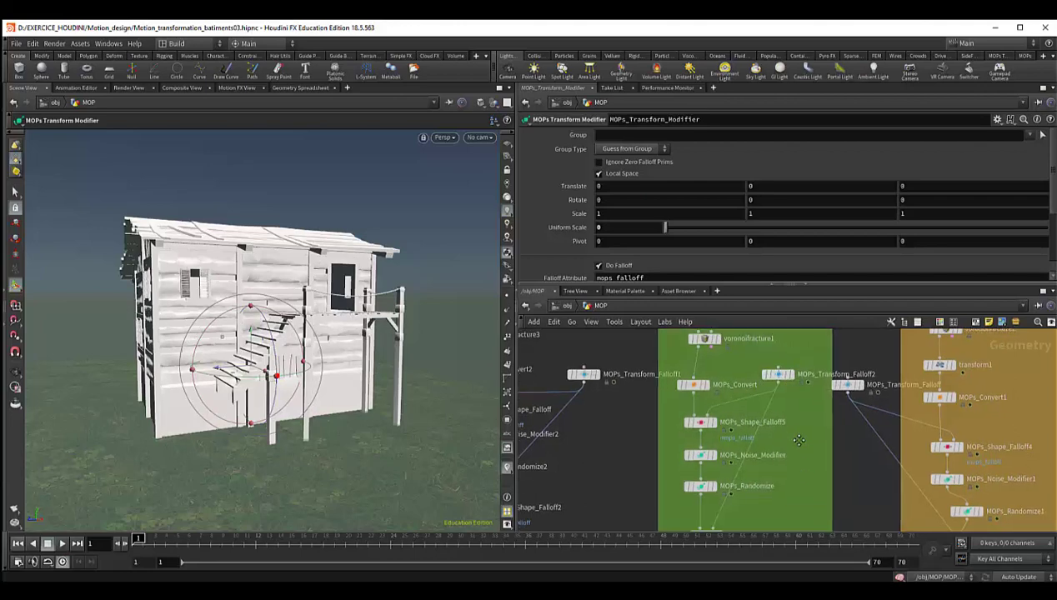
middle_click_drag(798, 440, 758, 392)
scroll(756, 416, "up", 4)
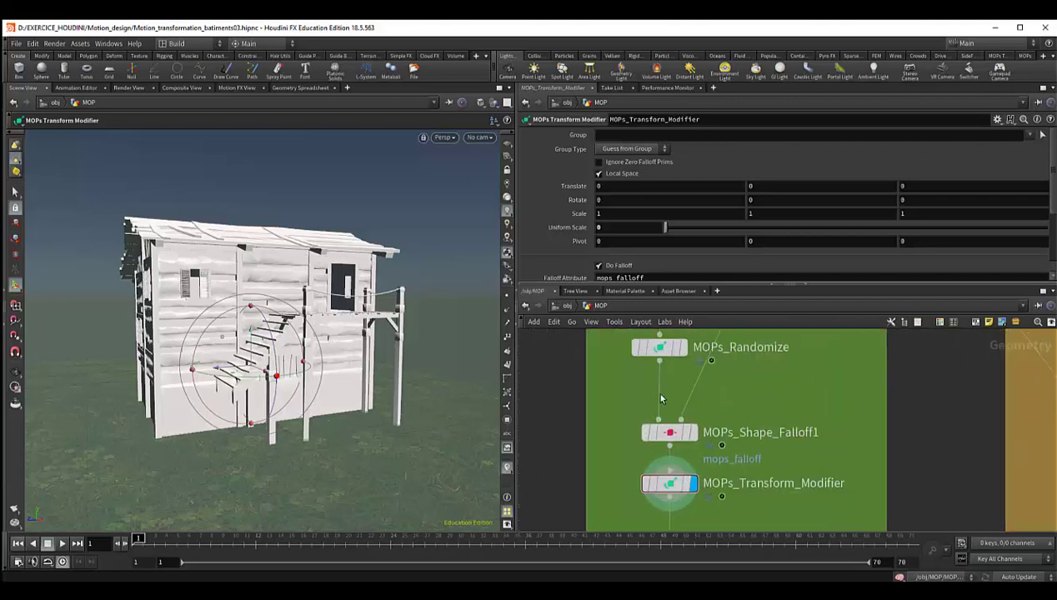
left_click_drag(401, 432, 367, 434, "alt")
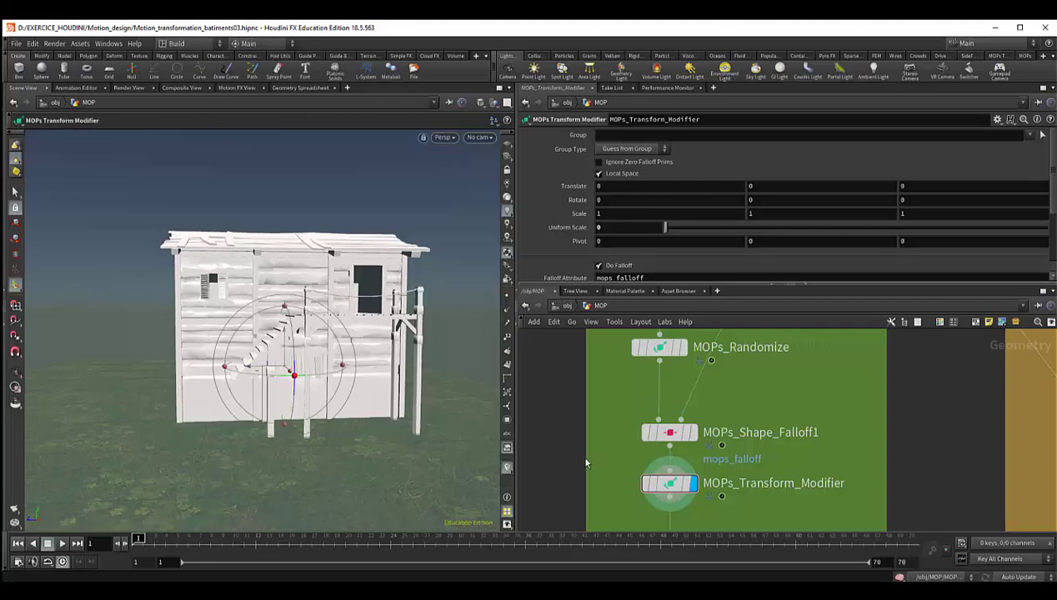
left_click(672, 434)
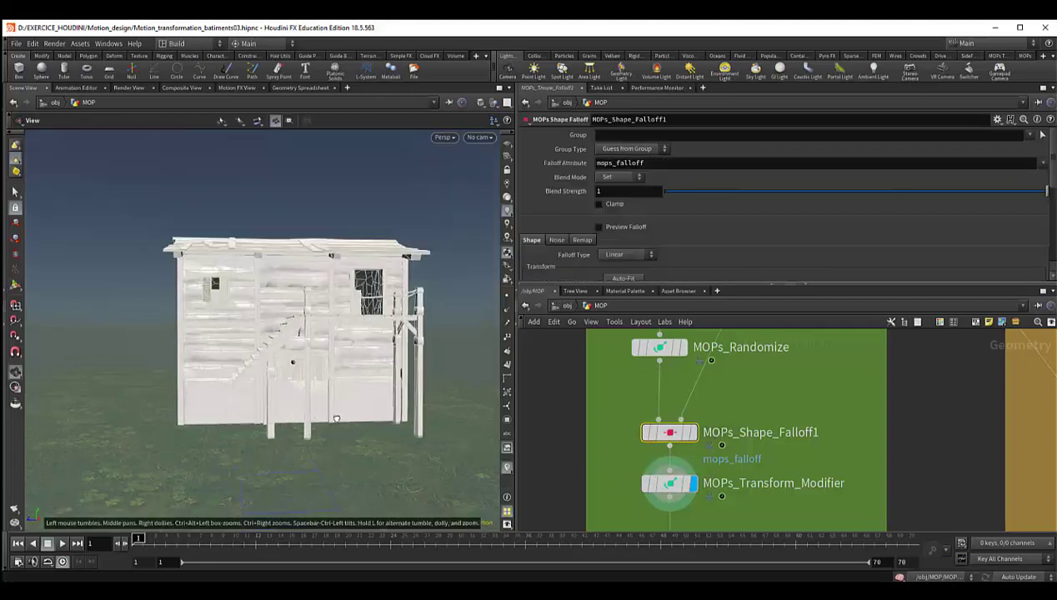
left_click(698, 402)
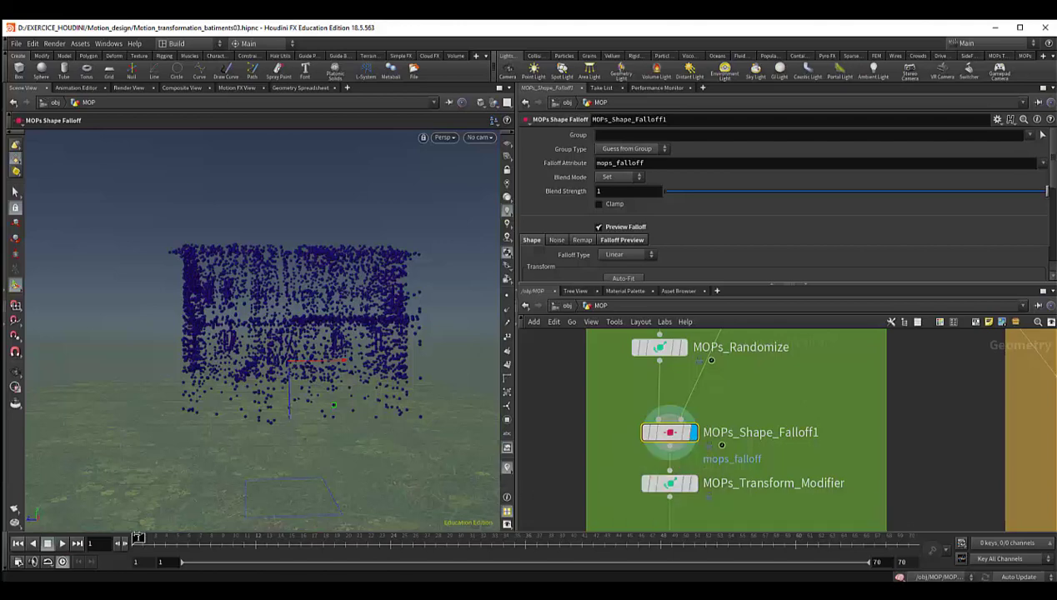
left_click_drag(138, 537, 333, 537)
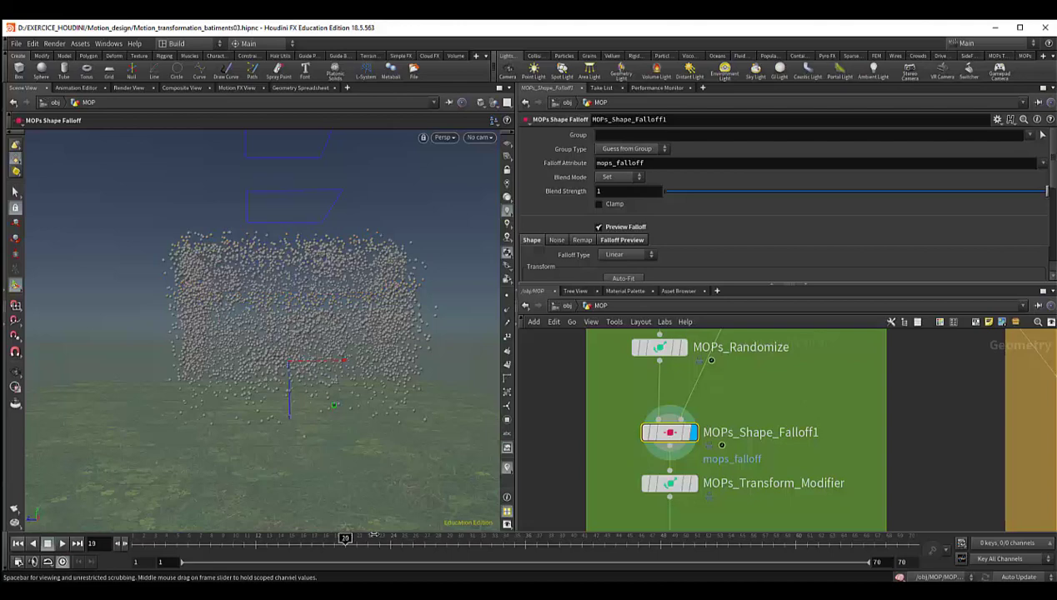
mouse_move(669, 484)
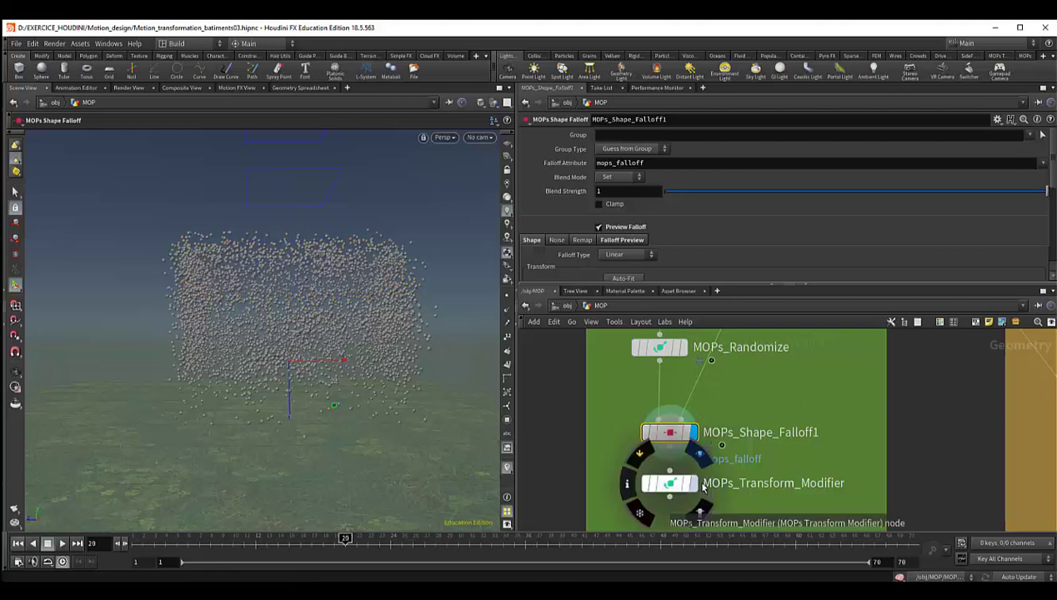
left_click(663, 488)
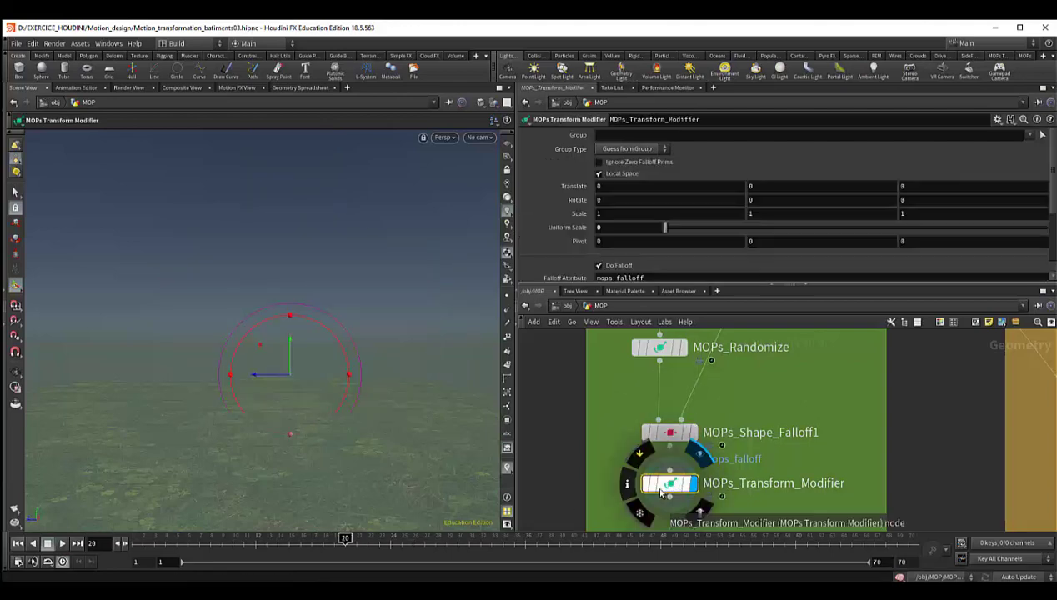
left_click_drag(345, 540, 69, 532)
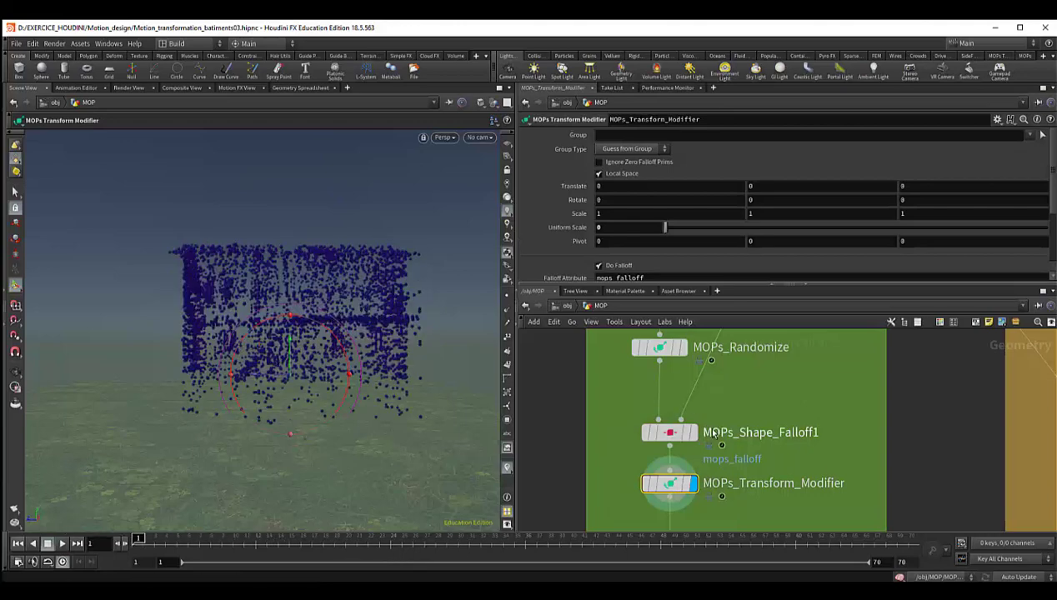
left_click(667, 432)
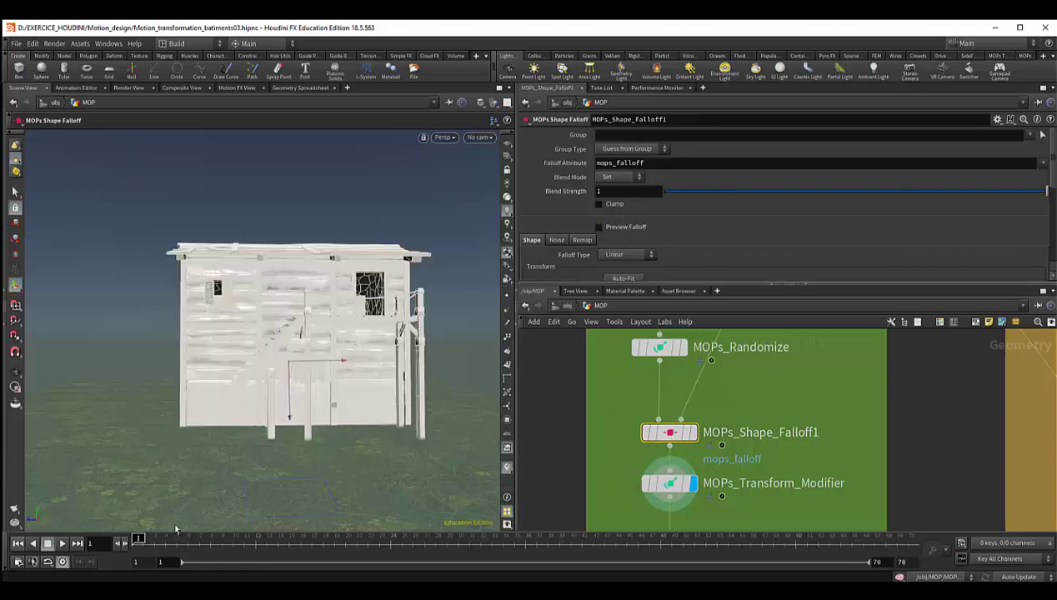
left_click_drag(138, 534, 303, 537)
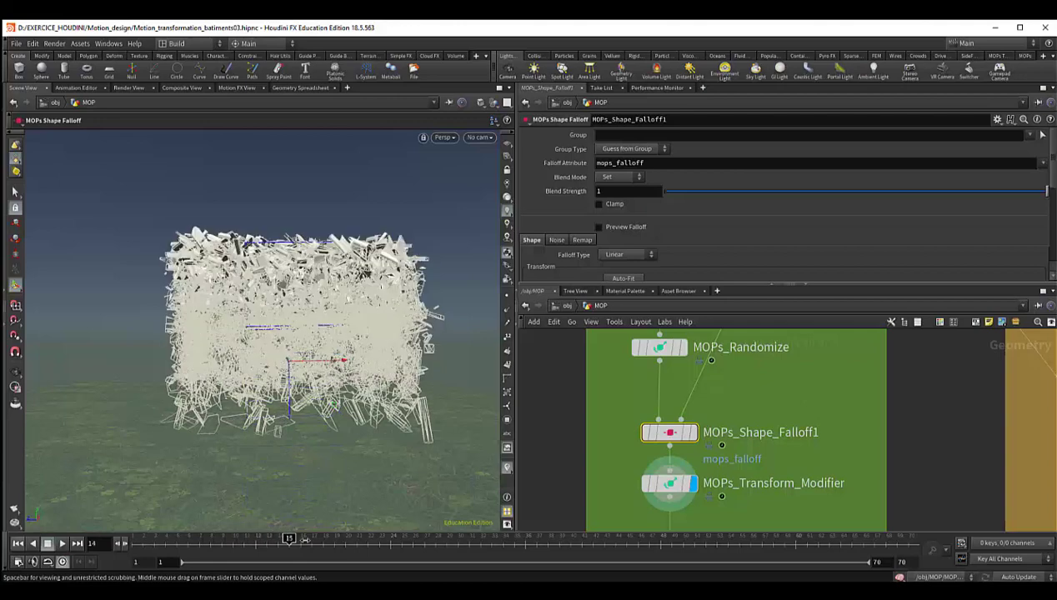
left_click(669, 483)
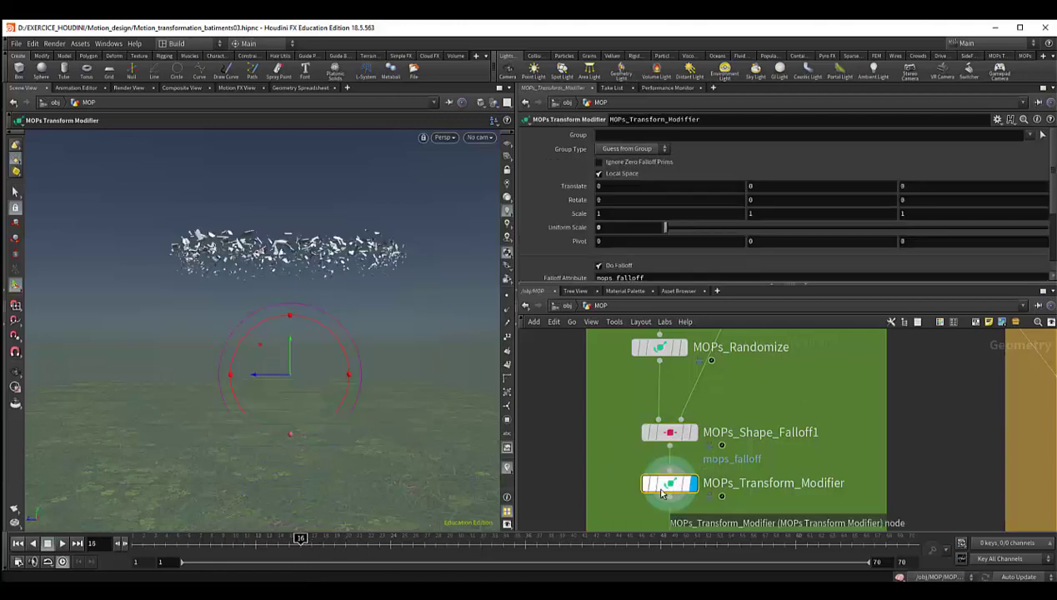
mouse_move(300, 537)
left_mouse_down()
mouse_move(345, 537)
mouse_move(123, 539)
mouse_move(234, 537)
left_mouse_up()
left_click(256, 537)
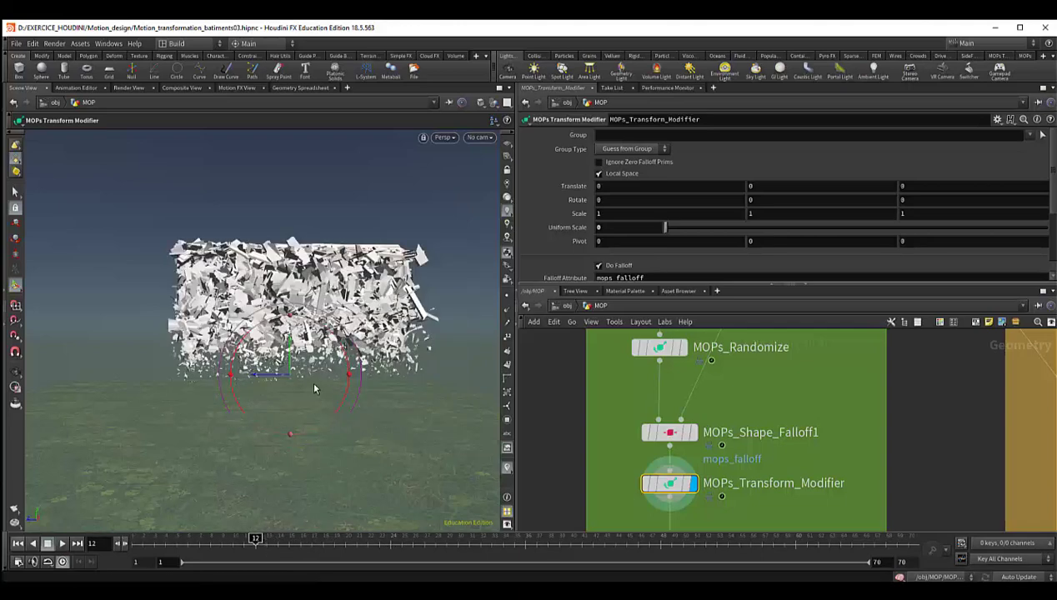
key("Escape")
scroll(306, 416, "up", 5)
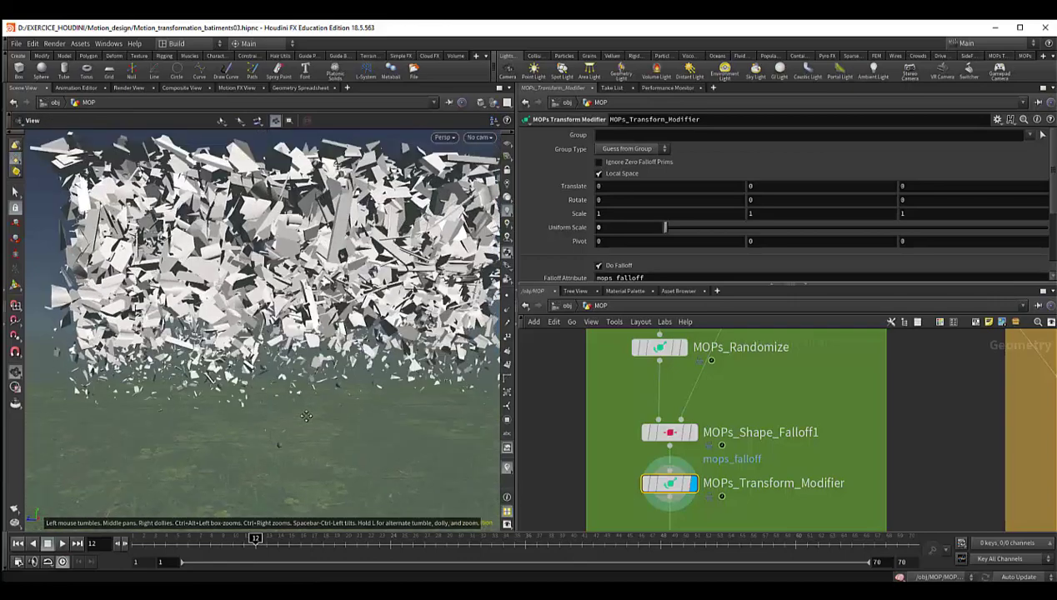
key("Return")
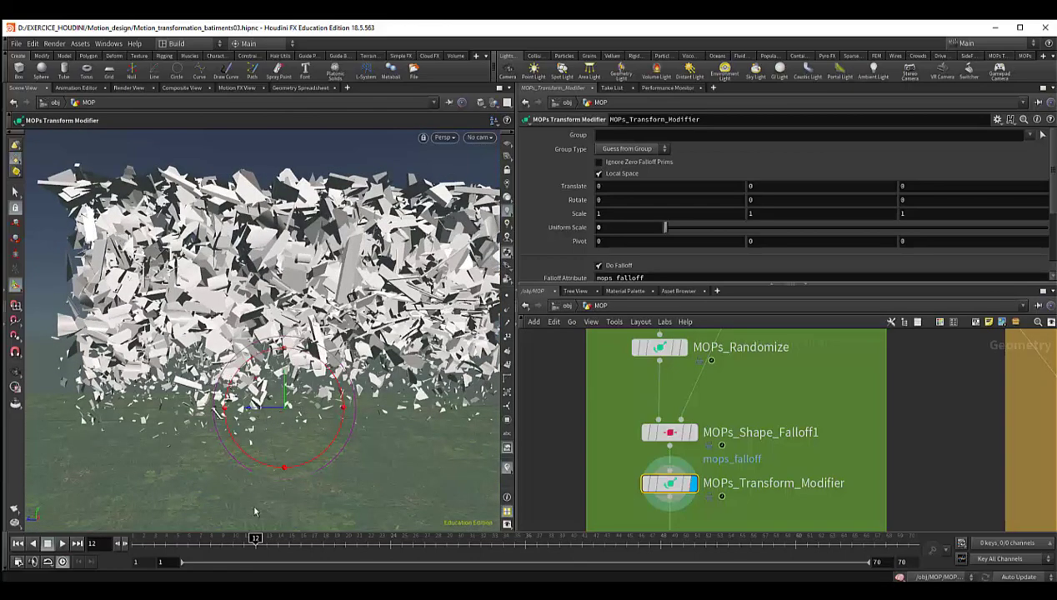
left_click_drag(256, 538, 109, 524)
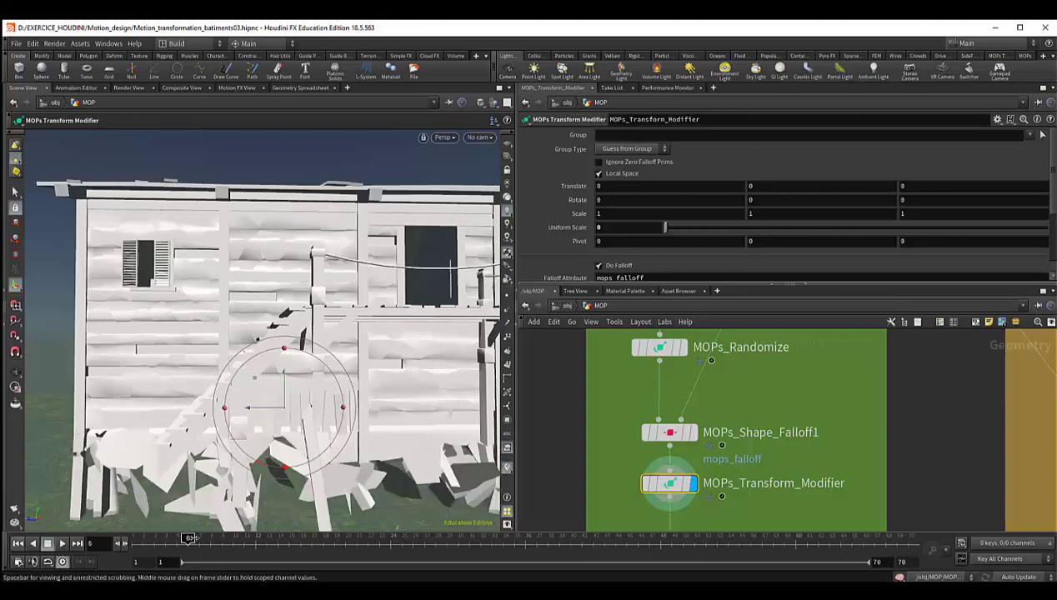
left_click_drag(190, 539, 348, 551)
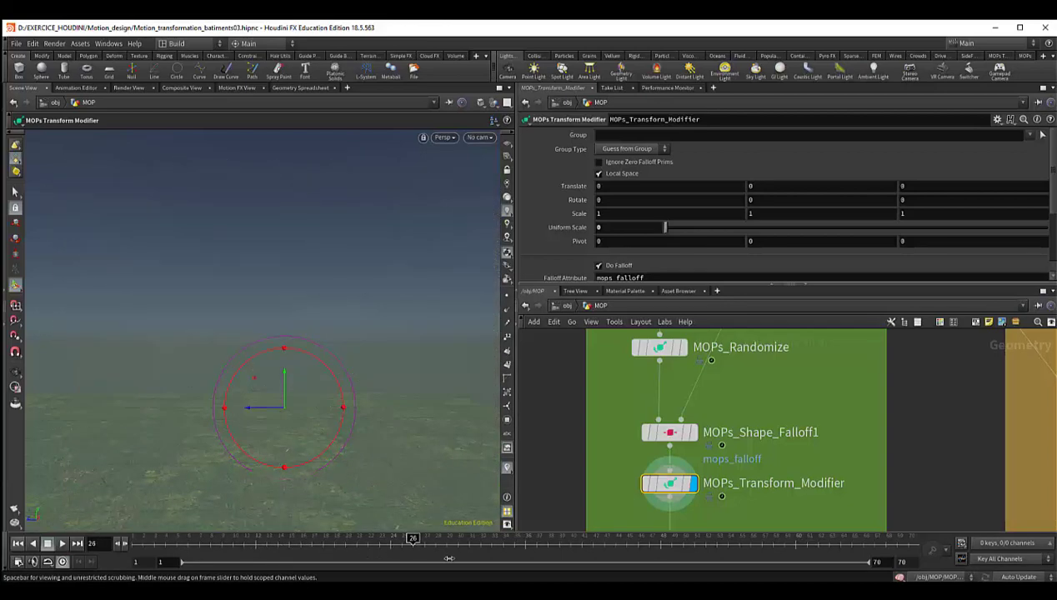
left_click_drag(276, 553, 134, 550)
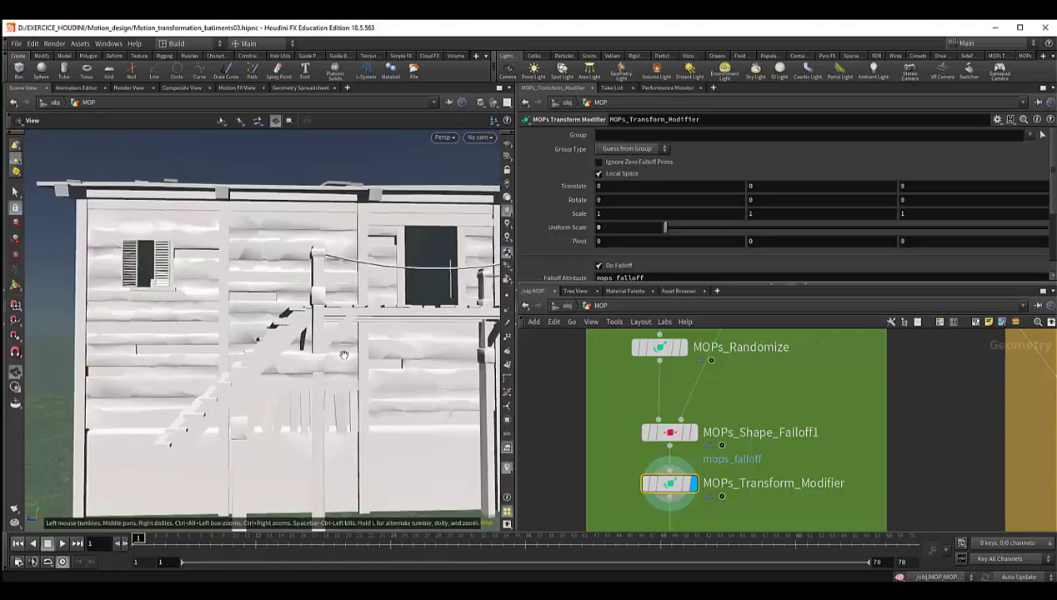
scroll(343, 355, "down", 2)
mouse_move(333, 381)
left_mouse_down()
mouse_move(337, 396)
mouse_move(332, 386)
mouse_move(320, 398)
left_mouse_up()
key("Return")
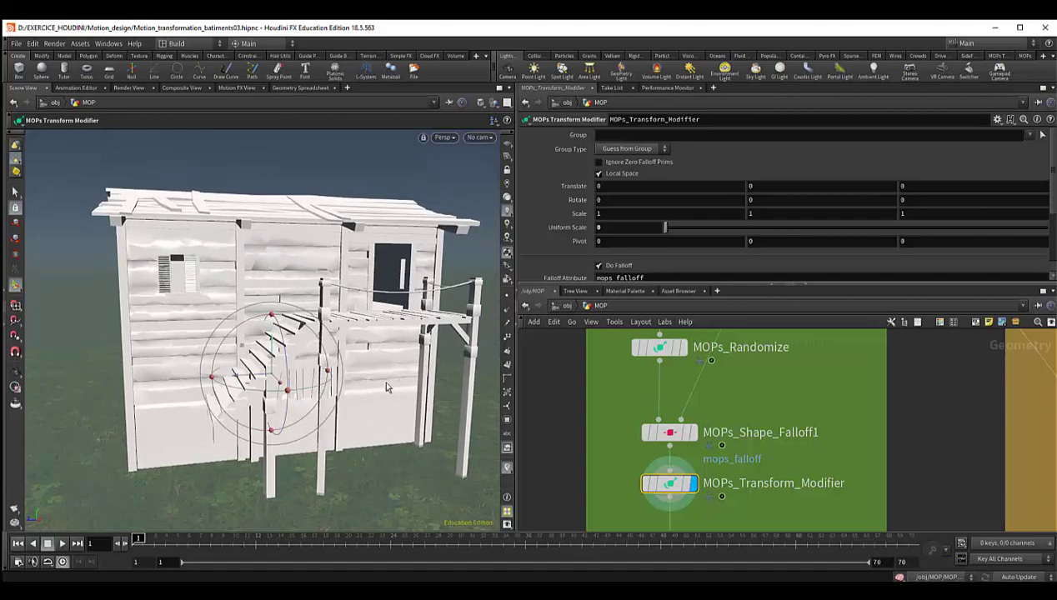
key("Escape")
left_click_drag(375, 398, 361, 372)
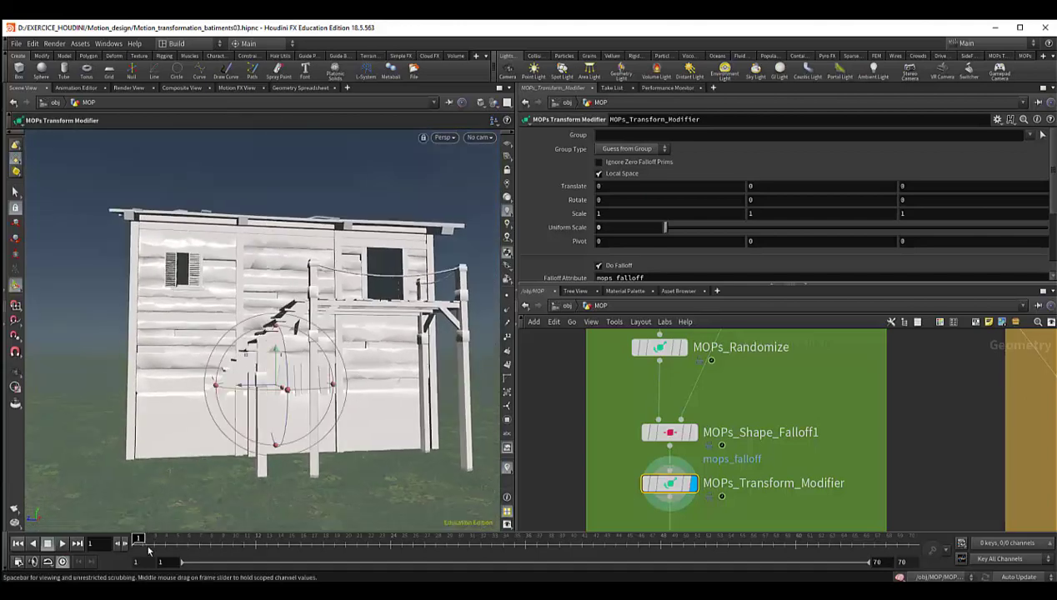
left_click_drag(215, 542, 402, 562)
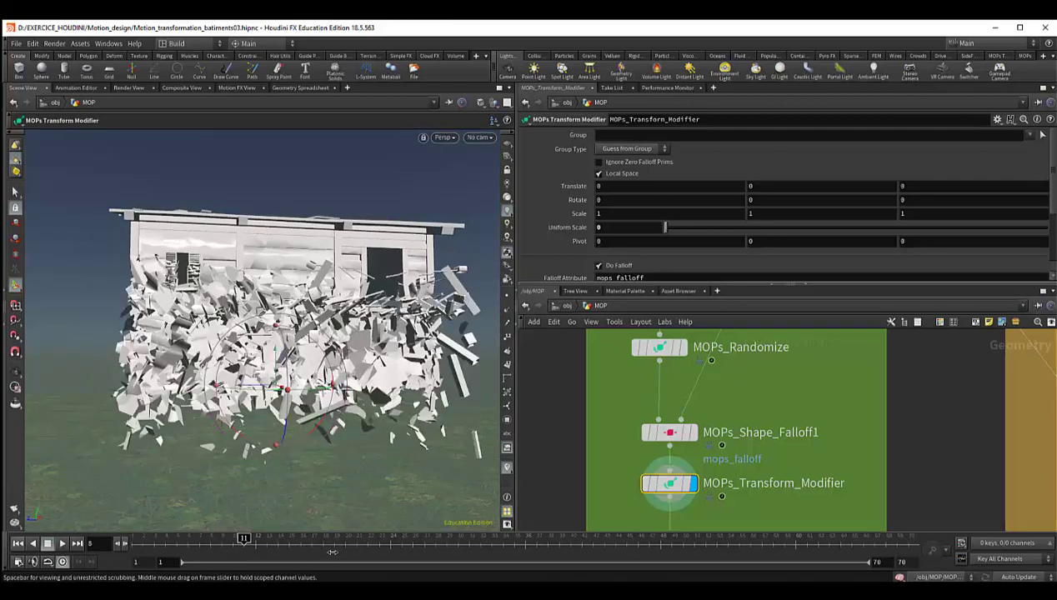
left_click_drag(203, 539, 143, 539)
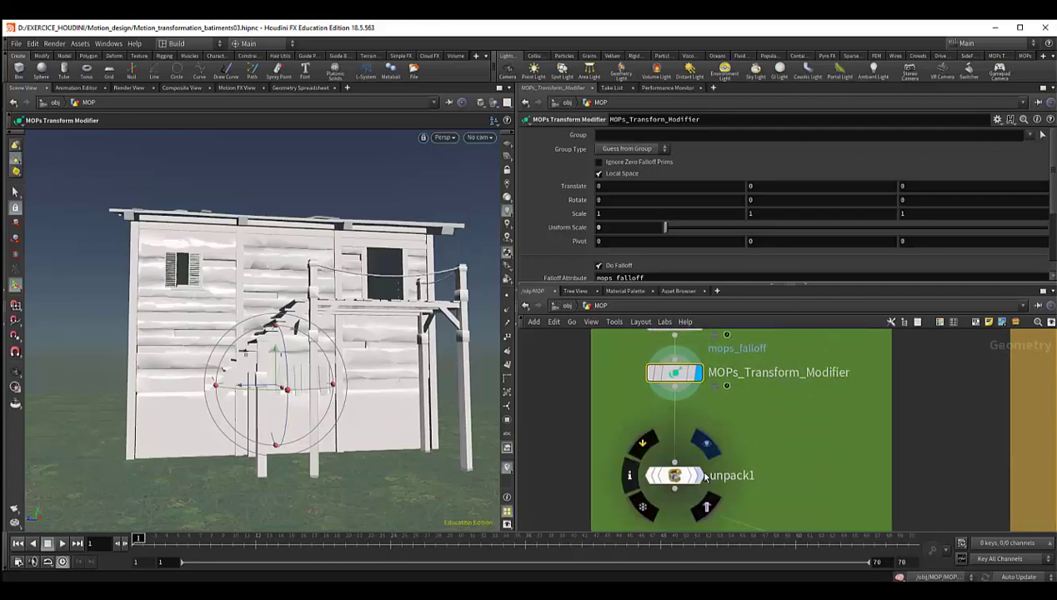
- Display unpack1 and scrub frames 16 and 5 to check the shatter and reassembly
left_click(699, 479)
left_click_drag(319, 460, 197, 535, "alt")
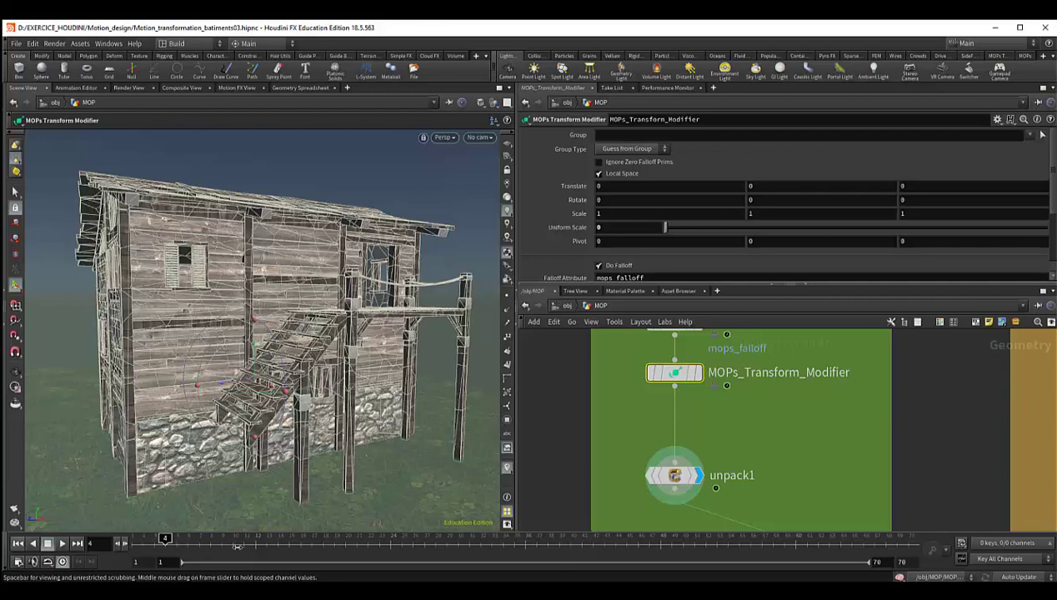
left_click_drag(237, 547, 315, 552)
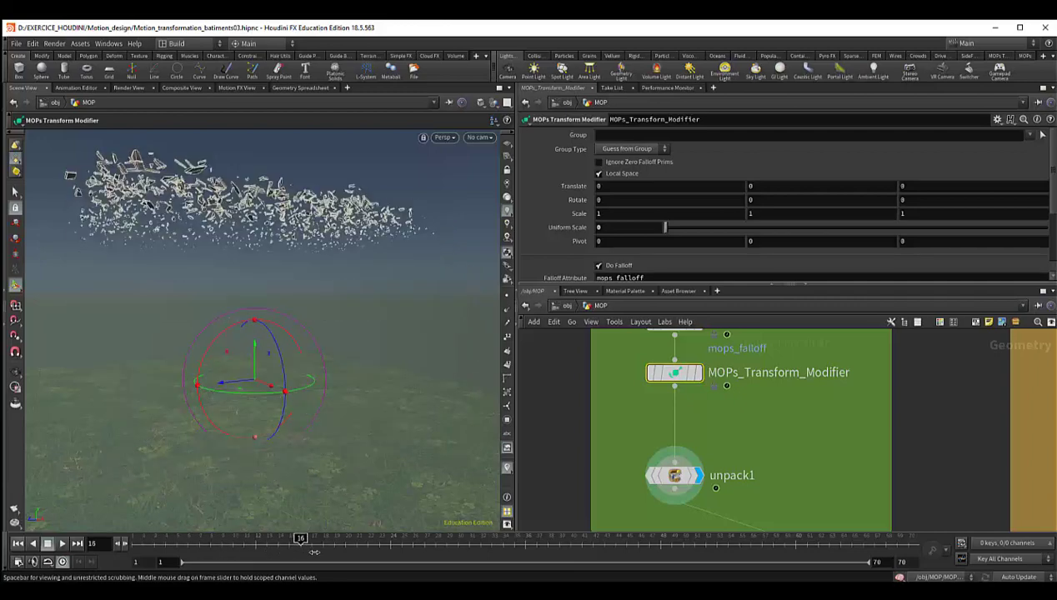
left_click_drag(302, 540, 163, 541)
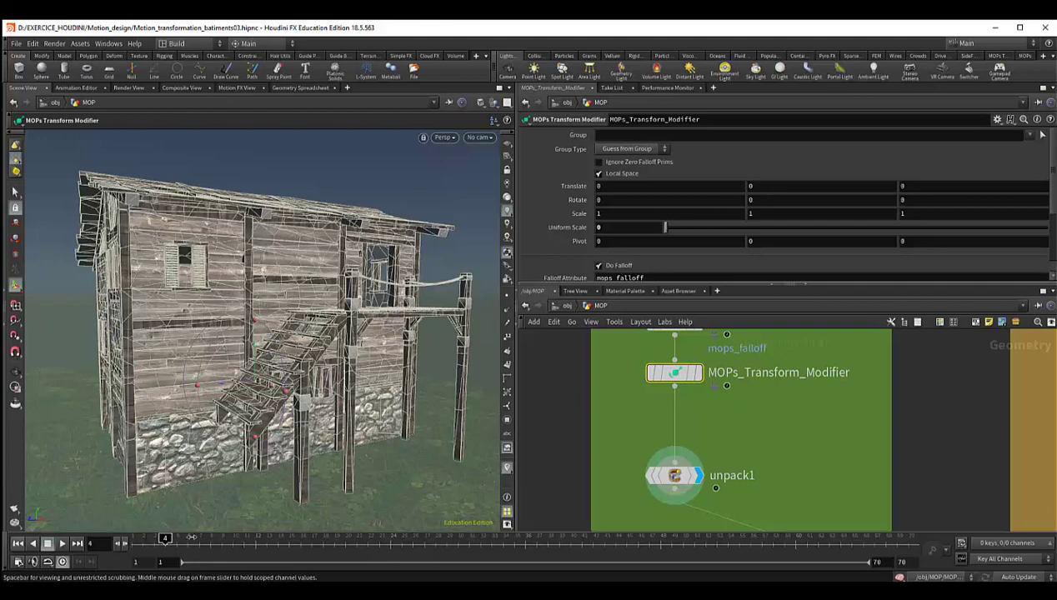
left_click_drag(212, 534, 313, 551)
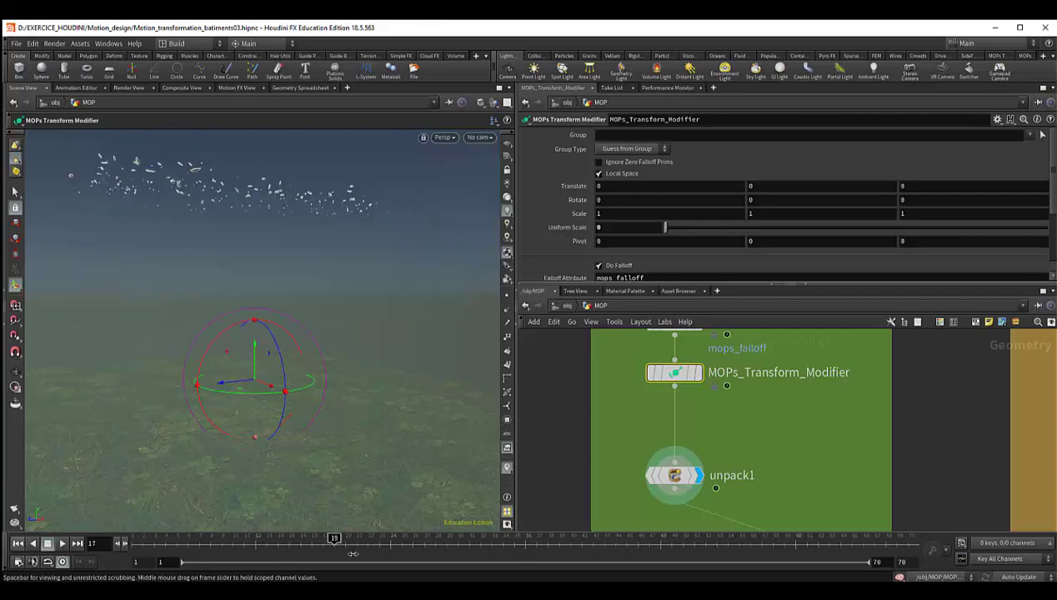